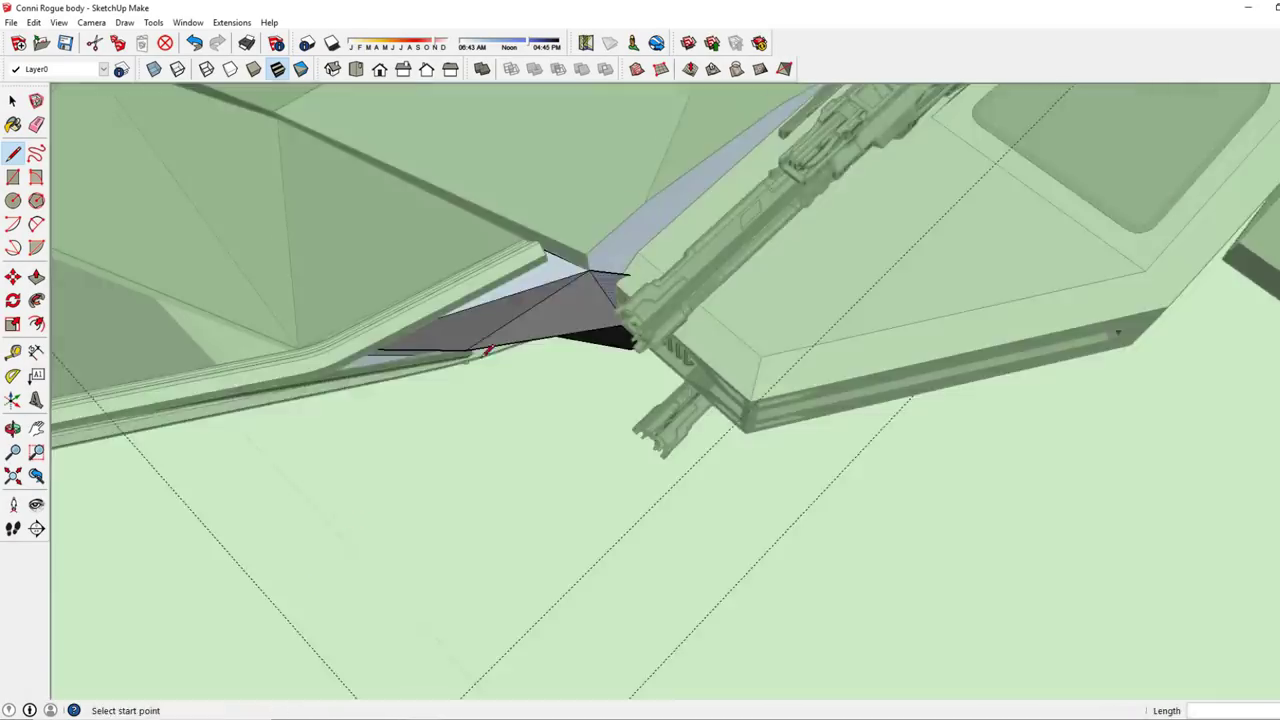
Draw an edge from the hull panel's lower corner to the engine housing corner.
{"action": "left_click", "coordinate": [399, 630]}
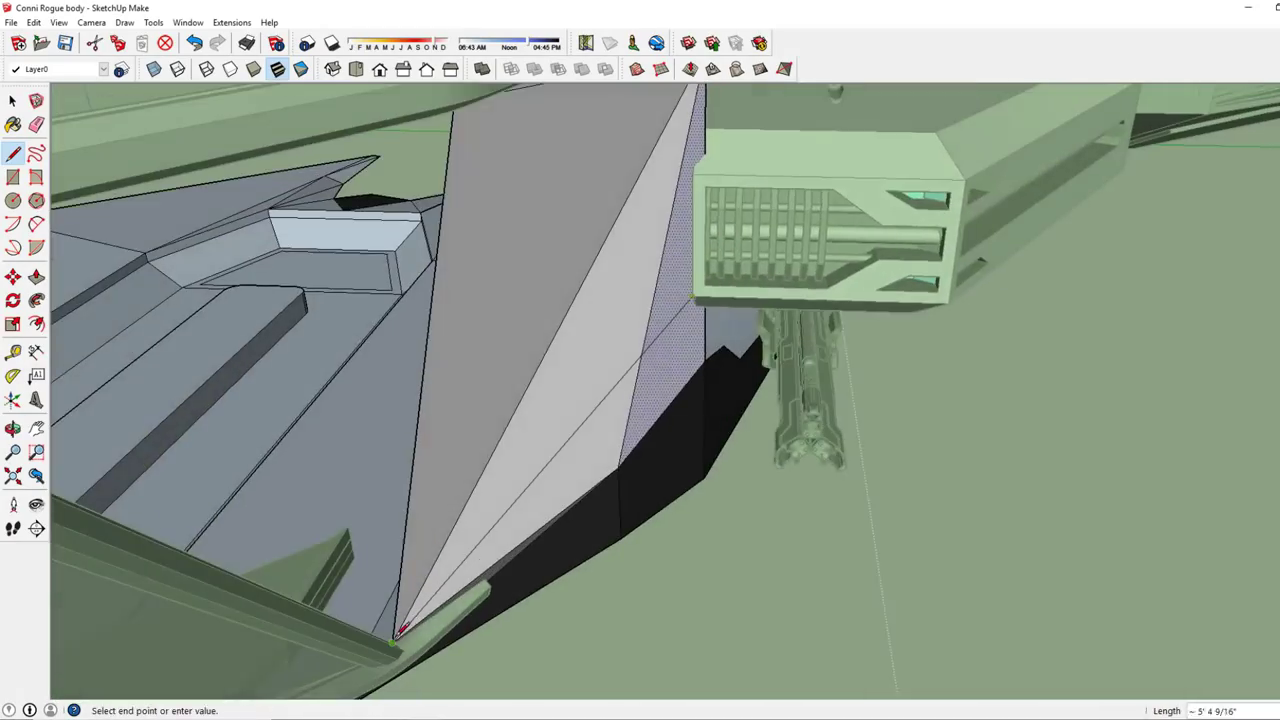
{"action": "mouse_move", "coordinate": [569, 321]}
{"action": "middle_mouse_down"}
{"action": "mouse_move", "coordinate": [586, 243]}
{"action": "mouse_move", "coordinate": [651, 297]}
{"action": "mouse_move", "coordinate": [620, 320]}
{"action": "middle_mouse_up"}
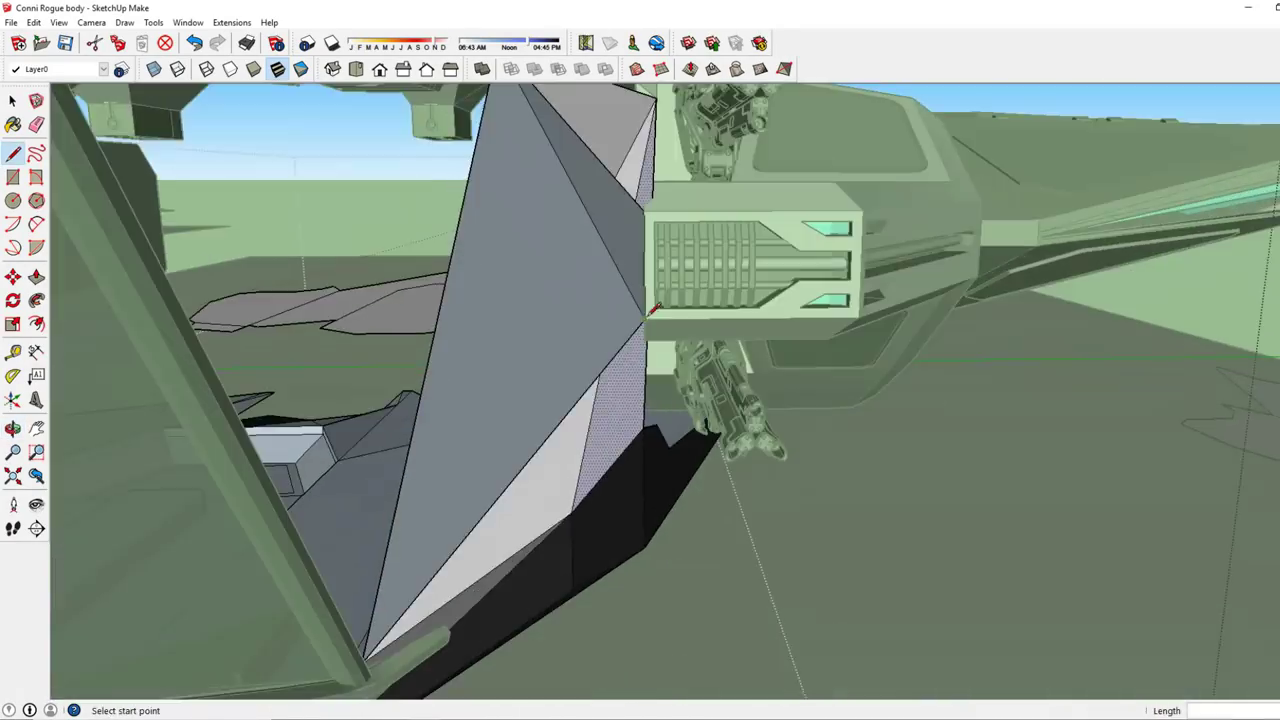
{"action": "left_click", "coordinate": [612, 308]}
{"action": "mouse_move", "coordinate": [648, 420]}
{"action": "middle_mouse_down"}
{"action": "mouse_move", "coordinate": [608, 309]}
{"action": "mouse_move", "coordinate": [620, 371]}
{"action": "mouse_move", "coordinate": [594, 443]}
{"action": "mouse_move", "coordinate": [708, 420]}
{"action": "mouse_move", "coordinate": [373, 483]}
{"action": "middle_mouse_up"}
{"action": "mouse_move", "coordinate": [738, 632]}
{"action": "middle_mouse_down"}
{"action": "mouse_move", "coordinate": [771, 409]}
{"action": "mouse_move", "coordinate": [609, 423]}
{"action": "mouse_move", "coordinate": [600, 289]}
{"action": "mouse_move", "coordinate": [657, 362]}
{"action": "middle_mouse_up"}
Add an edge along the gap and reverse the triangular face so its front shows.
{"action": "key", "text": "space"}
{"action": "left_click", "coordinate": [657, 362]}
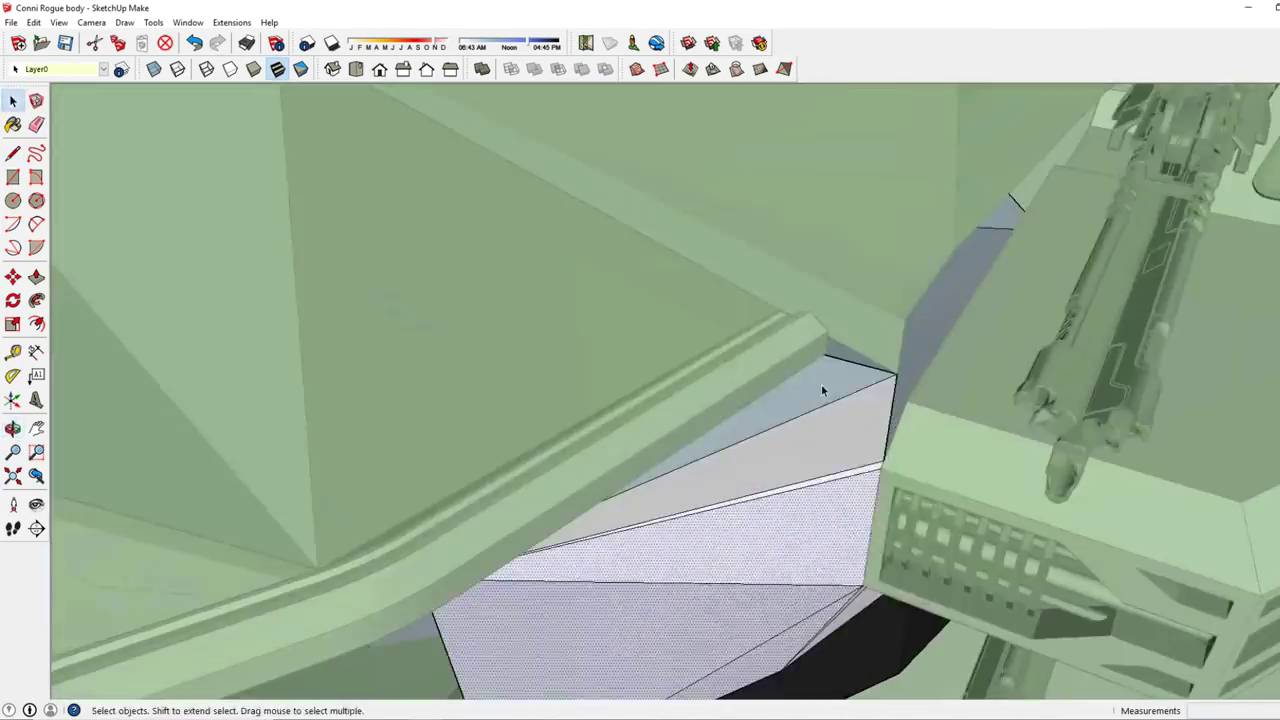
{"action": "mouse_move", "coordinate": [434, 280]}
{"action": "middle_mouse_down"}
{"action": "mouse_move", "coordinate": [486, 471]}
{"action": "mouse_move", "coordinate": [644, 385]}
{"action": "middle_mouse_up"}
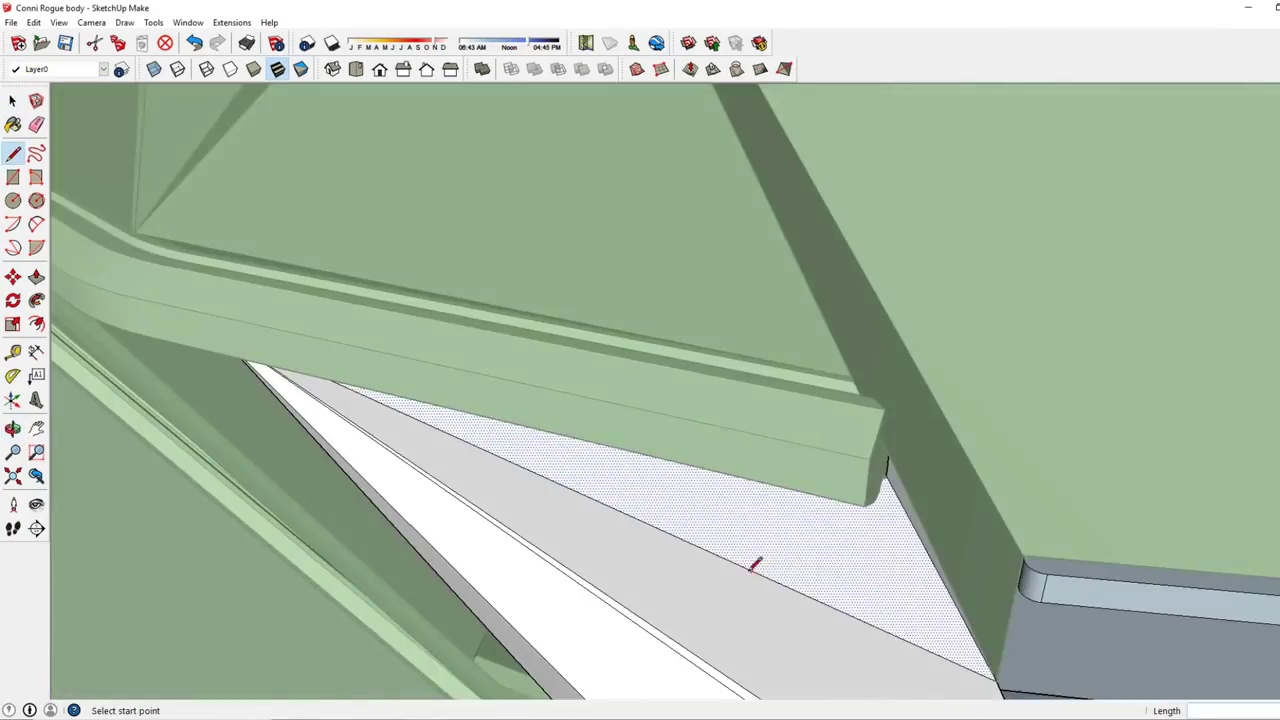
{"action": "mouse_move", "coordinate": [755, 565]}
{"action": "middle_mouse_down"}
{"action": "mouse_move", "coordinate": [457, 531]}
{"action": "mouse_move", "coordinate": [586, 503]}
{"action": "mouse_move", "coordinate": [422, 420]}
{"action": "middle_mouse_up"}
{"action": "left_click", "coordinate": [586, 503]}
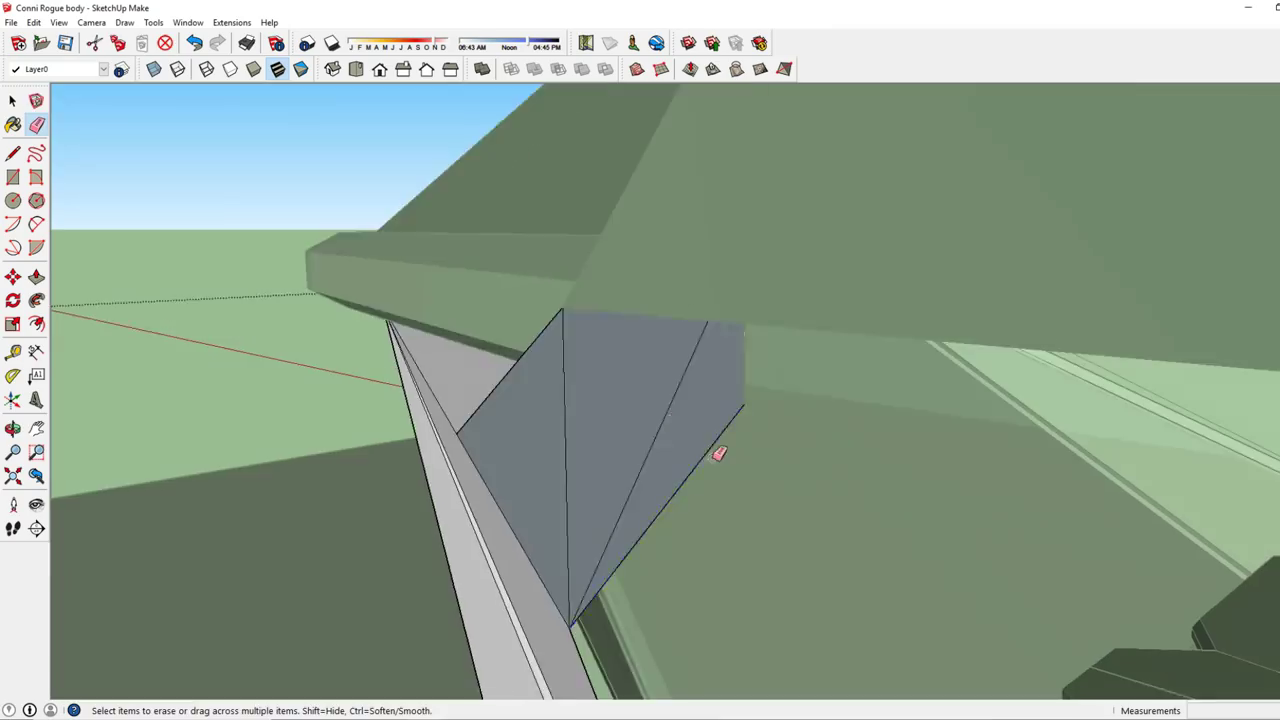
{"action": "mouse_move", "coordinate": [718, 455]}
{"action": "middle_mouse_down"}
{"action": "mouse_move", "coordinate": [397, 377]}
{"action": "mouse_move", "coordinate": [846, 317]}
{"action": "mouse_move", "coordinate": [611, 491]}
{"action": "mouse_move", "coordinate": [776, 257]}
{"action": "middle_mouse_up"}
{"action": "key", "text": "space"}
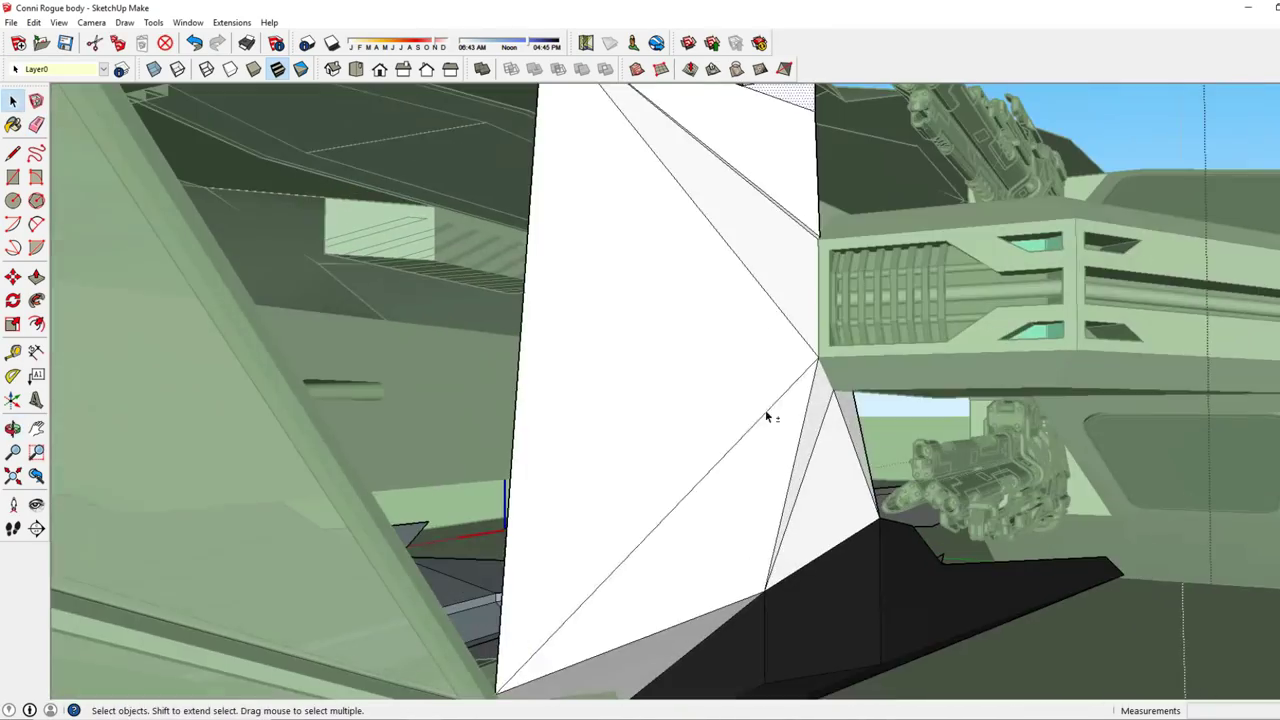
{"action": "middle_click_drag", "start_coordinate": [841, 404], "coordinate": [771, 271]}
{"action": "right_click", "coordinate": [571, 328]}
{"action": "left_click", "coordinate": [614, 507]}
Draw one more closing edge across the next gap and reverse the new face.
{"action": "mouse_move", "coordinate": [614, 507]}
{"action": "middle_mouse_down"}
{"action": "mouse_move", "coordinate": [686, 366]}
{"action": "mouse_move", "coordinate": [648, 441]}
{"action": "mouse_move", "coordinate": [680, 456]}
{"action": "mouse_move", "coordinate": [428, 357]}
{"action": "mouse_move", "coordinate": [1028, 209]}
{"action": "mouse_move", "coordinate": [910, 188]}
{"action": "mouse_move", "coordinate": [1023, 186]}
{"action": "mouse_move", "coordinate": [743, 406]}
{"action": "mouse_move", "coordinate": [375, 248]}
{"action": "mouse_move", "coordinate": [600, 320]}
{"action": "mouse_move", "coordinate": [571, 366]}
{"action": "middle_mouse_up"}
{"action": "key", "text": "l"}
{"action": "left_click", "coordinate": [680, 456]}
{"action": "left_click", "coordinate": [743, 406]}
{"action": "right_click", "coordinate": [571, 366]}
{"action": "left_click", "coordinate": [614, 491]}
{"action": "key", "text": "b"}
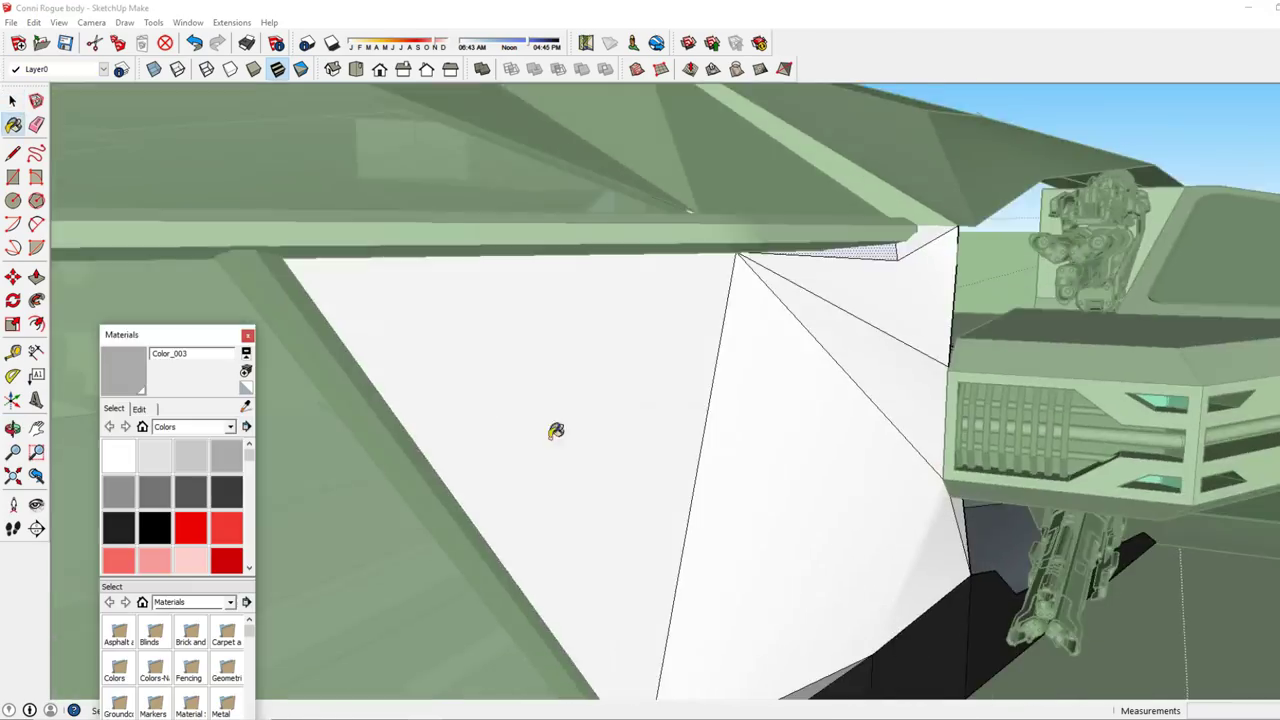
{"action": "middle_click_drag", "start_coordinate": [551, 429], "coordinate": [605, 375]}
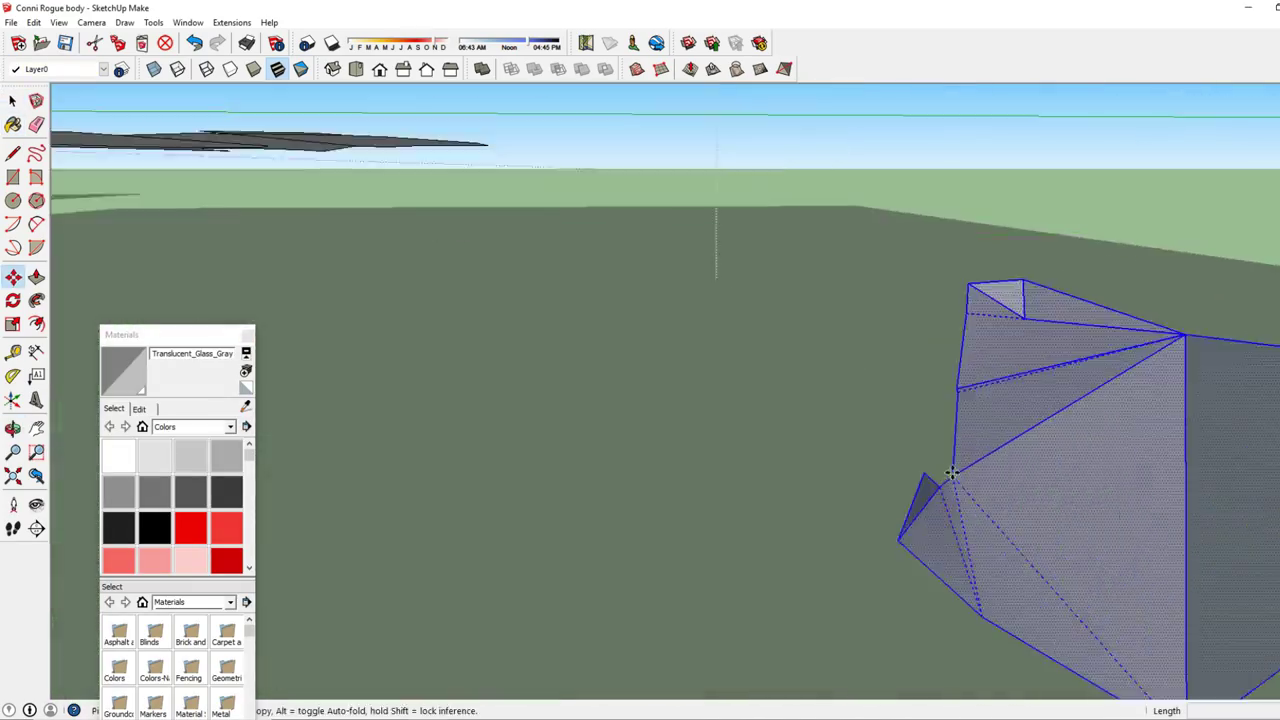
{"action": "key", "text": "space"}
{"action": "mouse_move", "coordinate": [951, 473]}
{"action": "middle_mouse_down"}
{"action": "mouse_move", "coordinate": [677, 457]}
{"action": "mouse_move", "coordinate": [626, 345]}
{"action": "middle_mouse_up"}
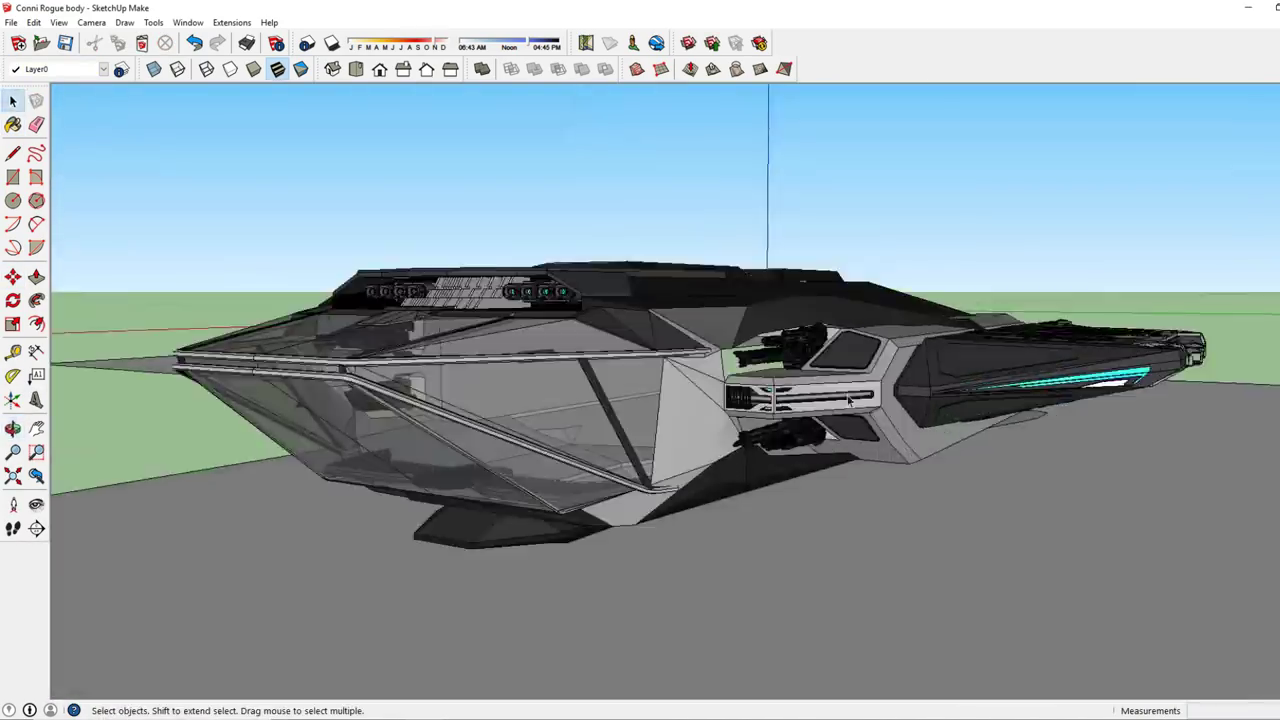
{"action": "middle_click_drag", "start_coordinate": [848, 400], "coordinate": [656, 294]}
{"action": "mouse_move", "coordinate": [792, 342]}
{"action": "middle_mouse_down"}
{"action": "mouse_move", "coordinate": [751, 373]}
{"action": "mouse_move", "coordinate": [649, 368]}
{"action": "mouse_move", "coordinate": [630, 500]}
{"action": "mouse_move", "coordinate": [786, 343]}
{"action": "mouse_move", "coordinate": [809, 351]}
{"action": "mouse_move", "coordinate": [589, 217]}
{"action": "mouse_move", "coordinate": [885, 290]}
{"action": "middle_mouse_up"}
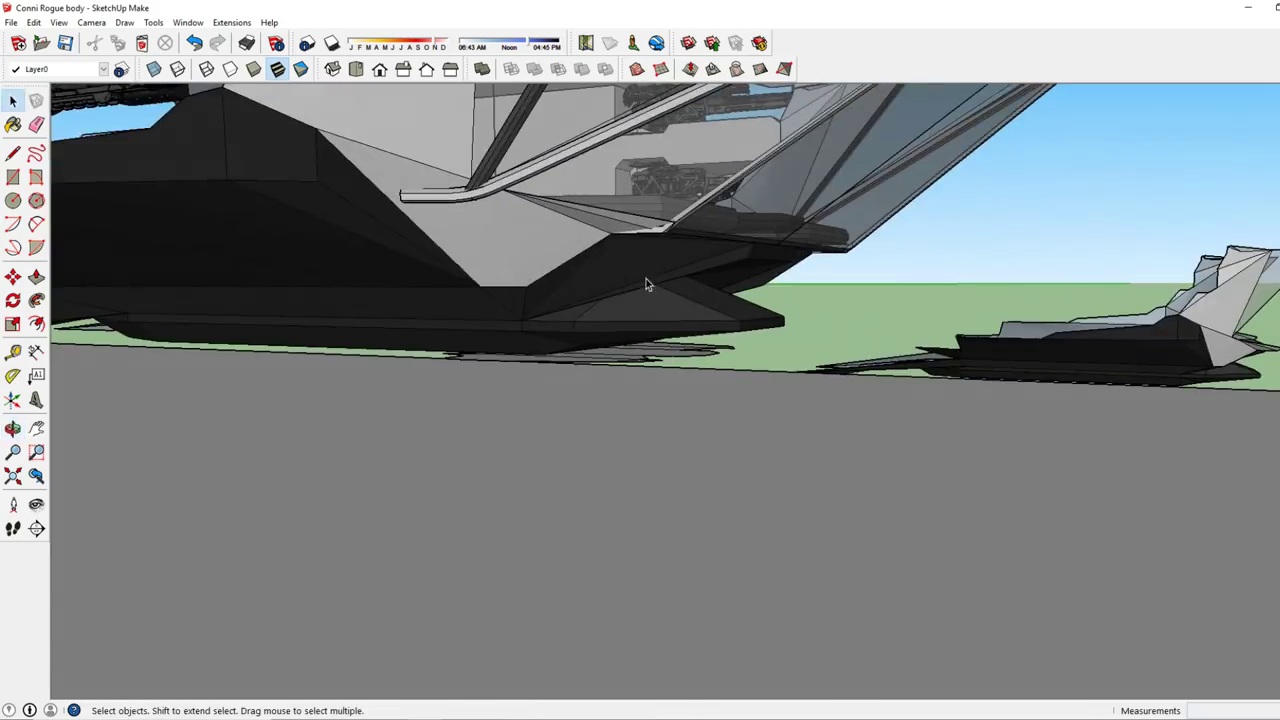
{"action": "mouse_move", "coordinate": [622, 299]}
{"action": "middle_mouse_down"}
{"action": "mouse_move", "coordinate": [488, 402]}
{"action": "mouse_move", "coordinate": [1063, 434]}
{"action": "mouse_move", "coordinate": [560, 449]}
{"action": "mouse_move", "coordinate": [1062, 348]}
{"action": "mouse_move", "coordinate": [714, 366]}
{"action": "middle_mouse_up"}
{"action": "scroll", "coordinate": [757, 376], "scroll_direction": "up", "scroll_amount": 5}
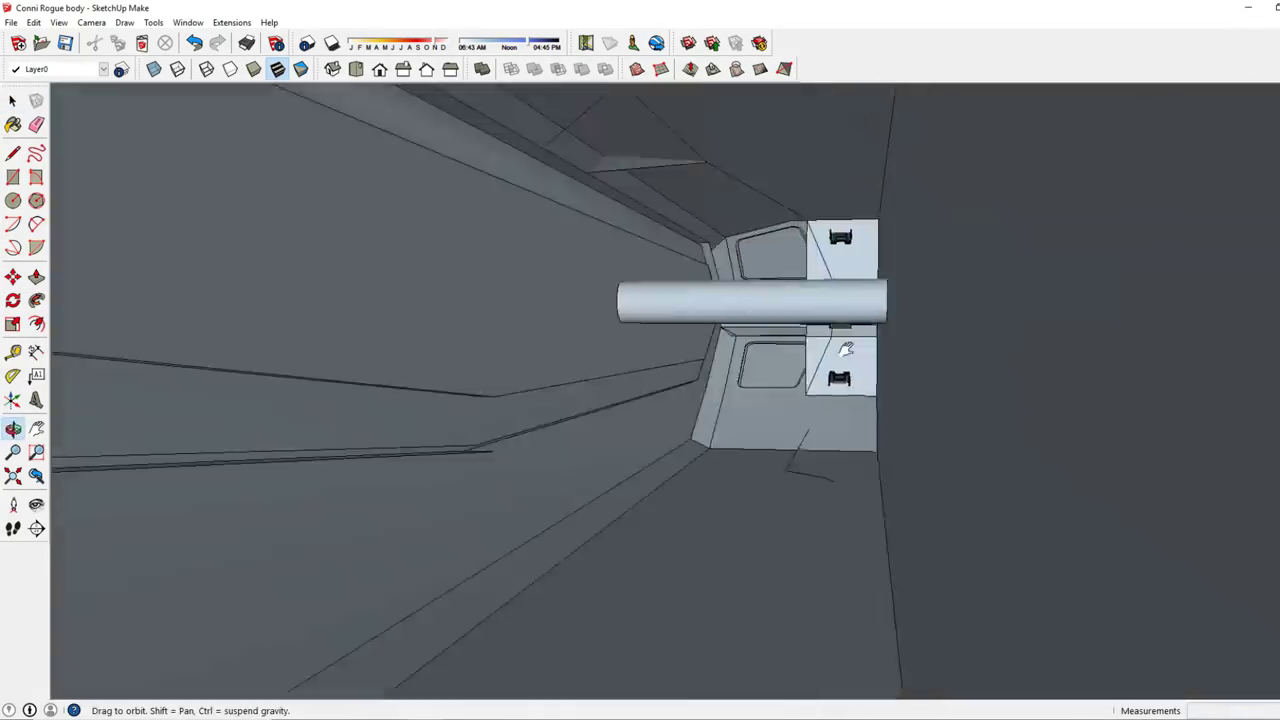
{"action": "scroll", "coordinate": [762, 368], "scroll_direction": "up", "scroll_amount": 3}
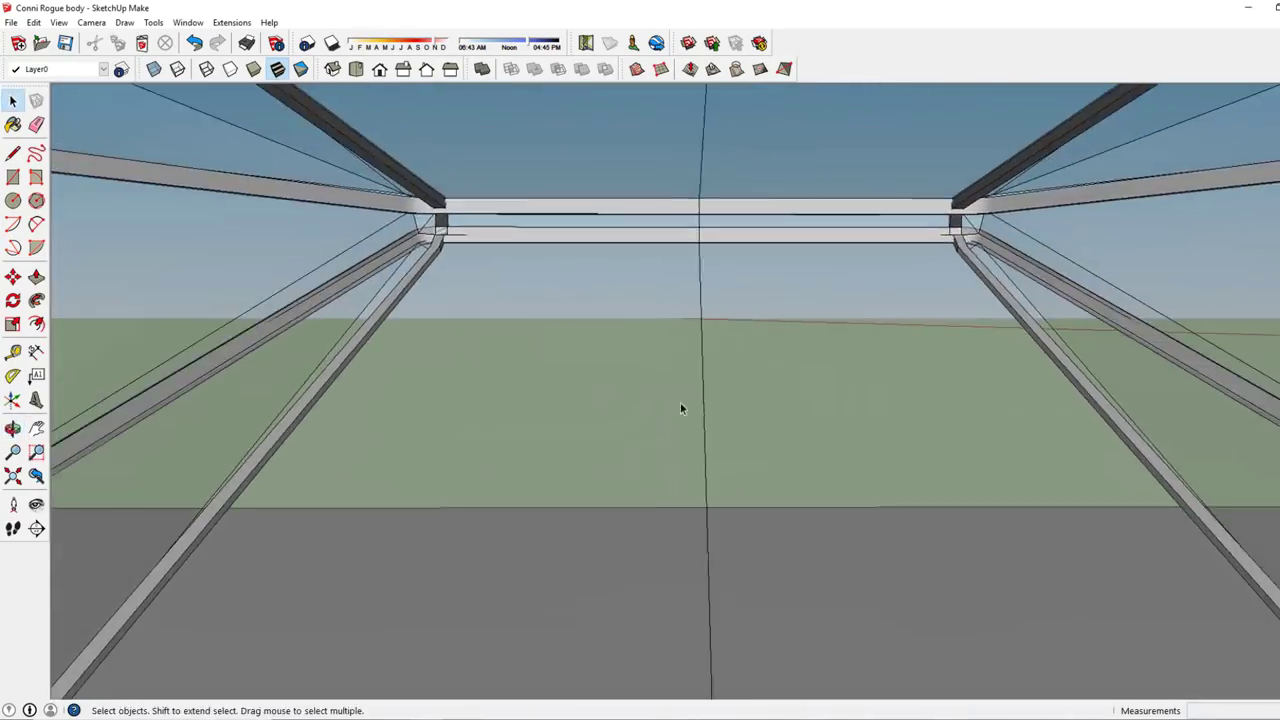
{"action": "middle_click_drag", "start_coordinate": [680, 408], "coordinate": [700, 411]}
{"action": "scroll", "coordinate": [789, 517], "scroll_direction": "down", "scroll_amount": 5}
{"action": "scroll", "coordinate": [789, 517], "scroll_direction": "down", "scroll_amount": 3}
{"action": "mouse_move", "coordinate": [789, 517]}
{"action": "middle_mouse_down"}
{"action": "mouse_move", "coordinate": [528, 425]}
{"action": "mouse_move", "coordinate": [684, 478]}
{"action": "mouse_move", "coordinate": [907, 383]}
{"action": "mouse_move", "coordinate": [850, 400]}
{"action": "mouse_move", "coordinate": [820, 449]}
{"action": "middle_mouse_up"}
{"action": "scroll", "coordinate": [763, 329], "scroll_direction": "up", "scroll_amount": 3}
{"action": "mouse_move", "coordinate": [763, 329]}
{"action": "middle_mouse_down"}
{"action": "mouse_move", "coordinate": [565, 467]}
{"action": "mouse_move", "coordinate": [671, 453]}
{"action": "middle_mouse_up"}
{"action": "scroll", "coordinate": [565, 467], "scroll_direction": "down", "scroll_amount": 5}
{"action": "scroll", "coordinate": [671, 453], "scroll_direction": "down", "scroll_amount": 3}
{"action": "middle_click_drag", "start_coordinate": [671, 515], "coordinate": [700, 540]}
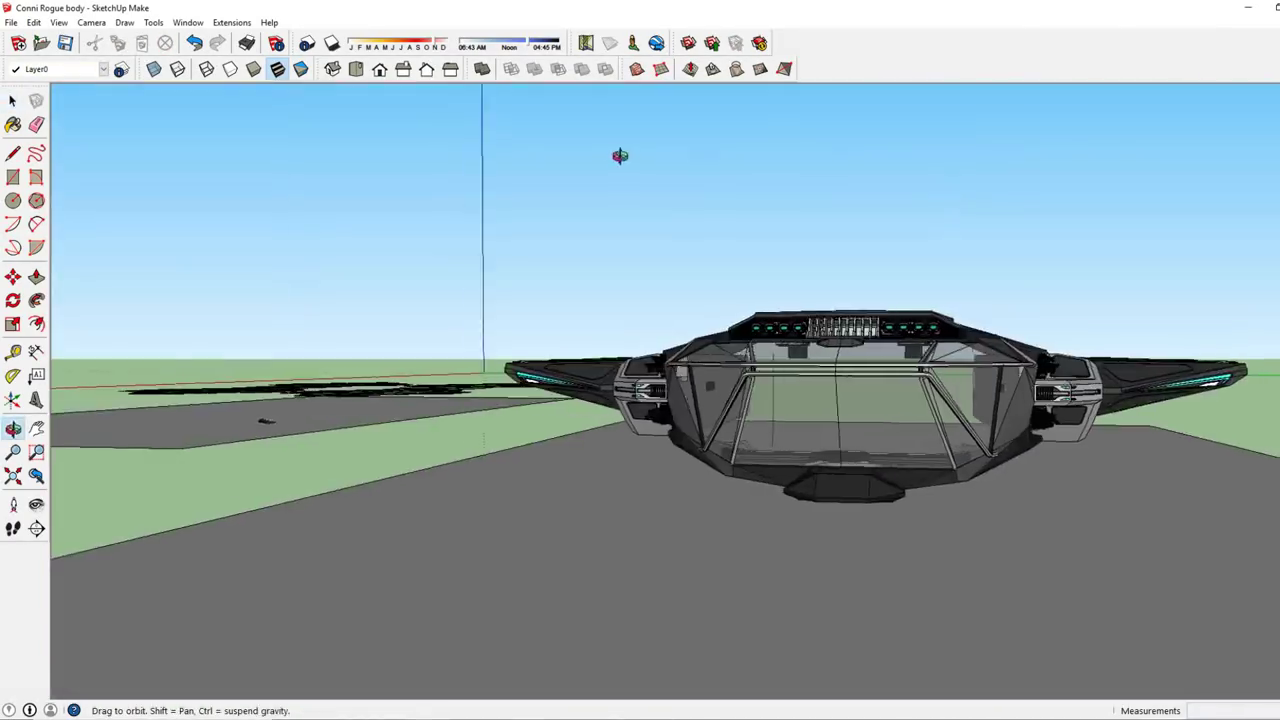
{"action": "scroll", "coordinate": [486, 294], "scroll_direction": "up", "scroll_amount": 3}
{"action": "scroll", "coordinate": [474, 457], "scroll_direction": "up", "scroll_amount": 2}
{"action": "scroll", "coordinate": [460, 418], "scroll_direction": "up", "scroll_amount": 2}
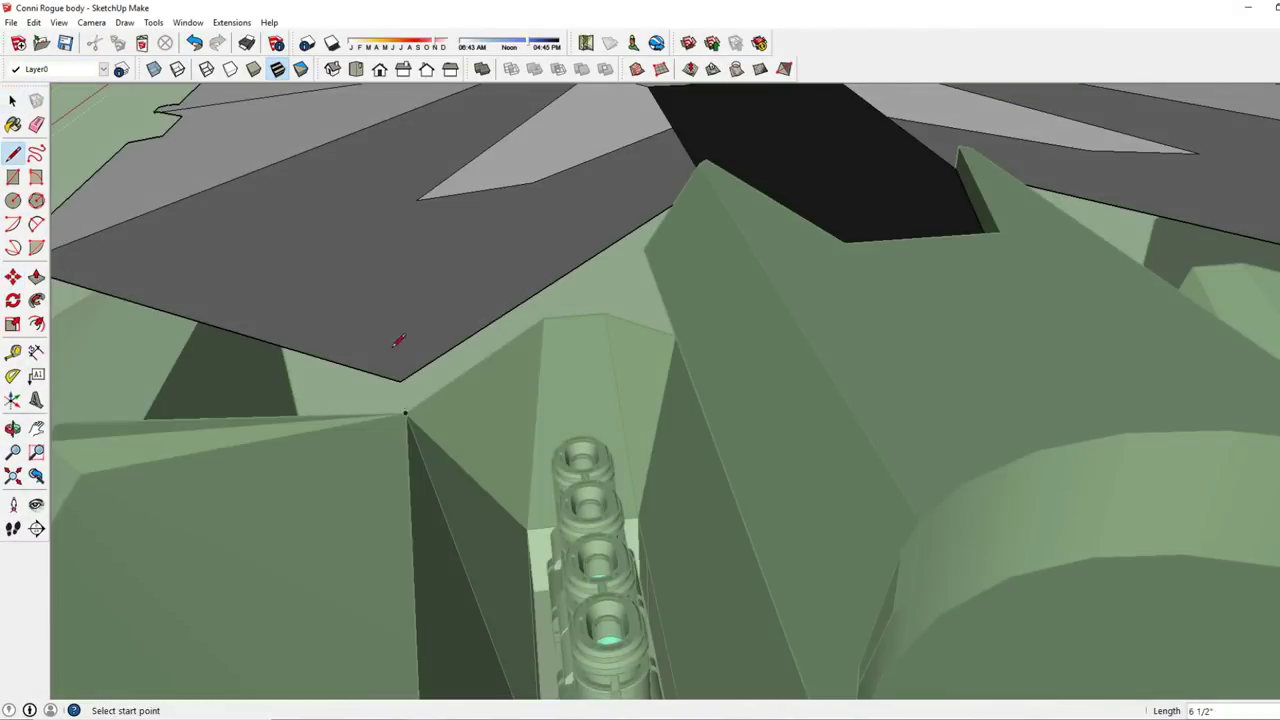
Draw an edge from the hull panel's edge to close the housing's side face.
{"action": "mouse_move", "coordinate": [397, 341]}
{"action": "middle_mouse_down"}
{"action": "mouse_move", "coordinate": [434, 251]}
{"action": "mouse_move", "coordinate": [463, 372]}
{"action": "middle_mouse_up"}
{"action": "mouse_move", "coordinate": [893, 327]}
{"action": "middle_mouse_down"}
{"action": "mouse_move", "coordinate": [1043, 414]}
{"action": "mouse_move", "coordinate": [723, 400]}
{"action": "mouse_move", "coordinate": [980, 429]}
{"action": "mouse_move", "coordinate": [663, 218]}
{"action": "mouse_move", "coordinate": [851, 371]}
{"action": "mouse_move", "coordinate": [785, 302]}
{"action": "middle_mouse_up"}
{"action": "left_click", "coordinate": [661, 218]}
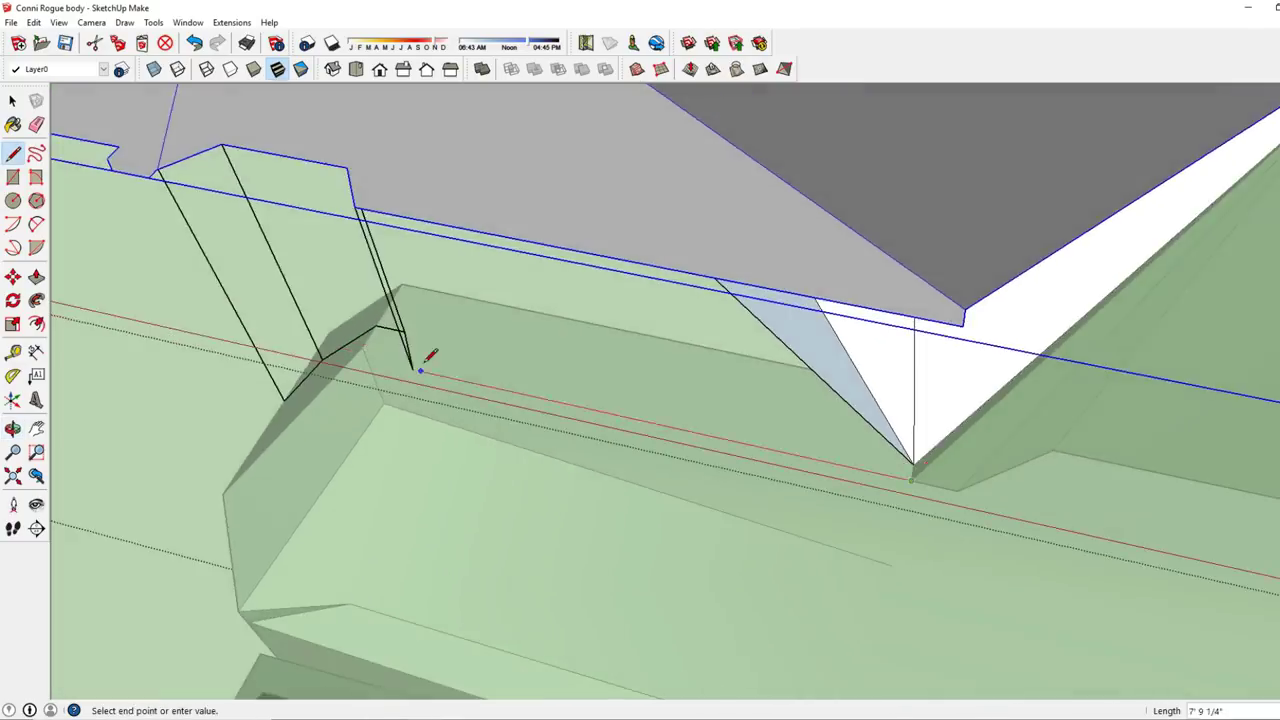
{"action": "key", "text": "space"}
{"action": "scroll", "coordinate": [716, 362], "scroll_direction": "down", "scroll_amount": 5}
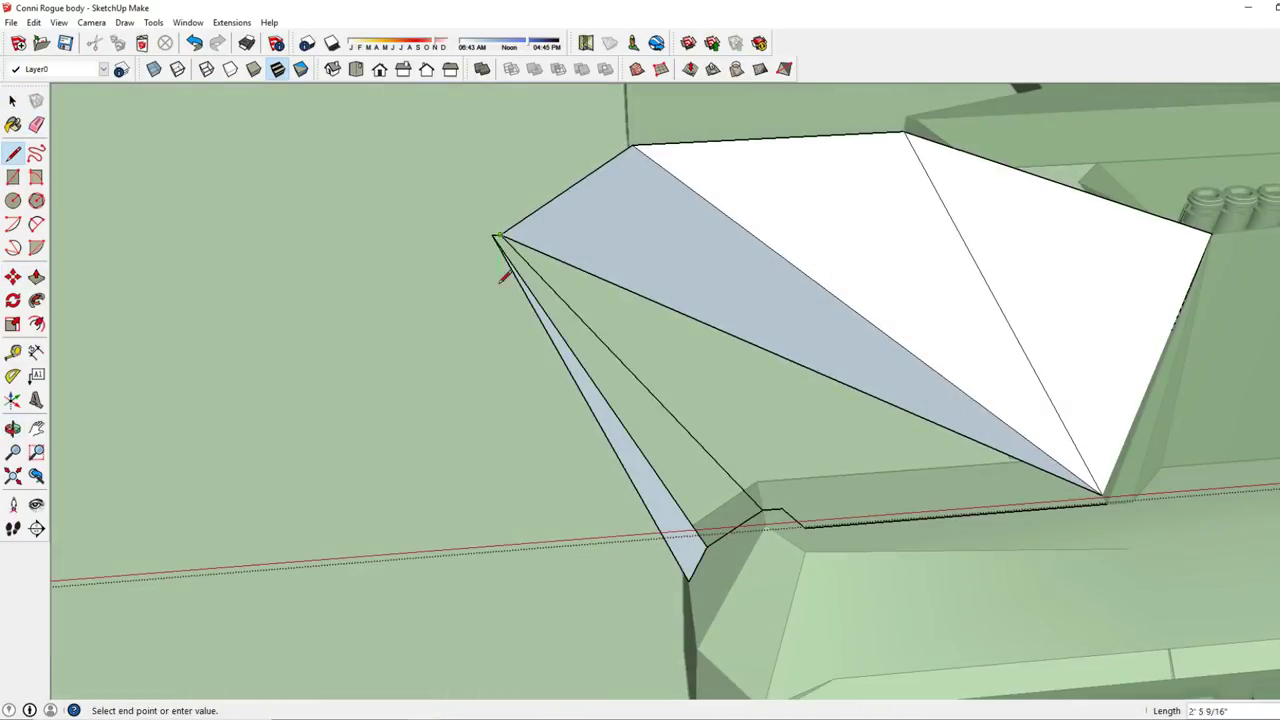
{"action": "mouse_move", "coordinate": [1110, 520]}
{"action": "middle_mouse_down"}
{"action": "mouse_move", "coordinate": [966, 477]}
{"action": "mouse_move", "coordinate": [834, 314]}
{"action": "mouse_move", "coordinate": [1073, 310]}
{"action": "mouse_move", "coordinate": [983, 263]}
{"action": "mouse_move", "coordinate": [520, 263]}
{"action": "middle_mouse_up"}
{"action": "left_click", "coordinate": [989, 503]}
{"action": "key", "text": "e"}
{"action": "key", "text": "space"}
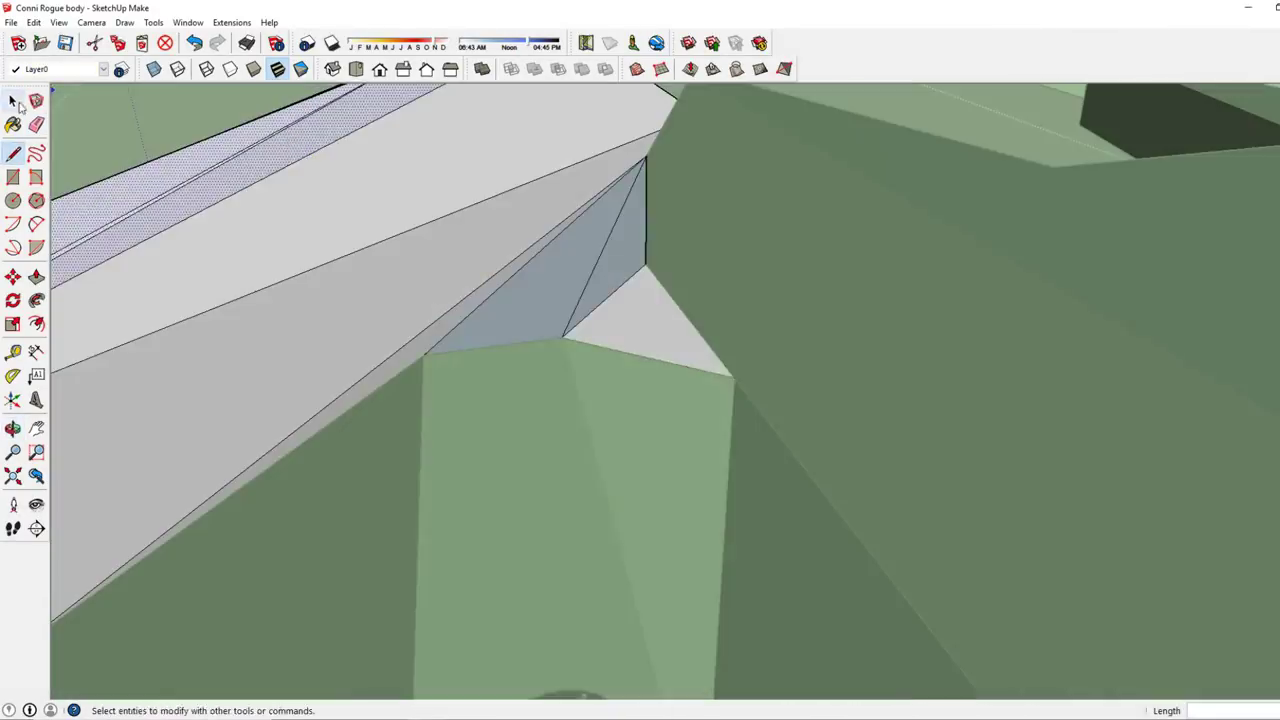
Paint the engine housing dark and select the dark housing piece.
{"action": "mouse_move", "coordinate": [20, 106]}
{"action": "middle_mouse_down"}
{"action": "mouse_move", "coordinate": [614, 366]}
{"action": "mouse_move", "coordinate": [566, 371]}
{"action": "middle_mouse_up"}
{"action": "key", "text": "b"}
{"action": "mouse_move", "coordinate": [643, 429]}
{"action": "middle_mouse_down"}
{"action": "mouse_move", "coordinate": [733, 459]}
{"action": "mouse_move", "coordinate": [757, 331]}
{"action": "mouse_move", "coordinate": [748, 275]}
{"action": "middle_mouse_up"}
{"action": "scroll", "coordinate": [733, 459], "scroll_direction": "up", "scroll_amount": 5}
{"action": "key", "text": "space"}
{"action": "left_click", "coordinate": [757, 331]}
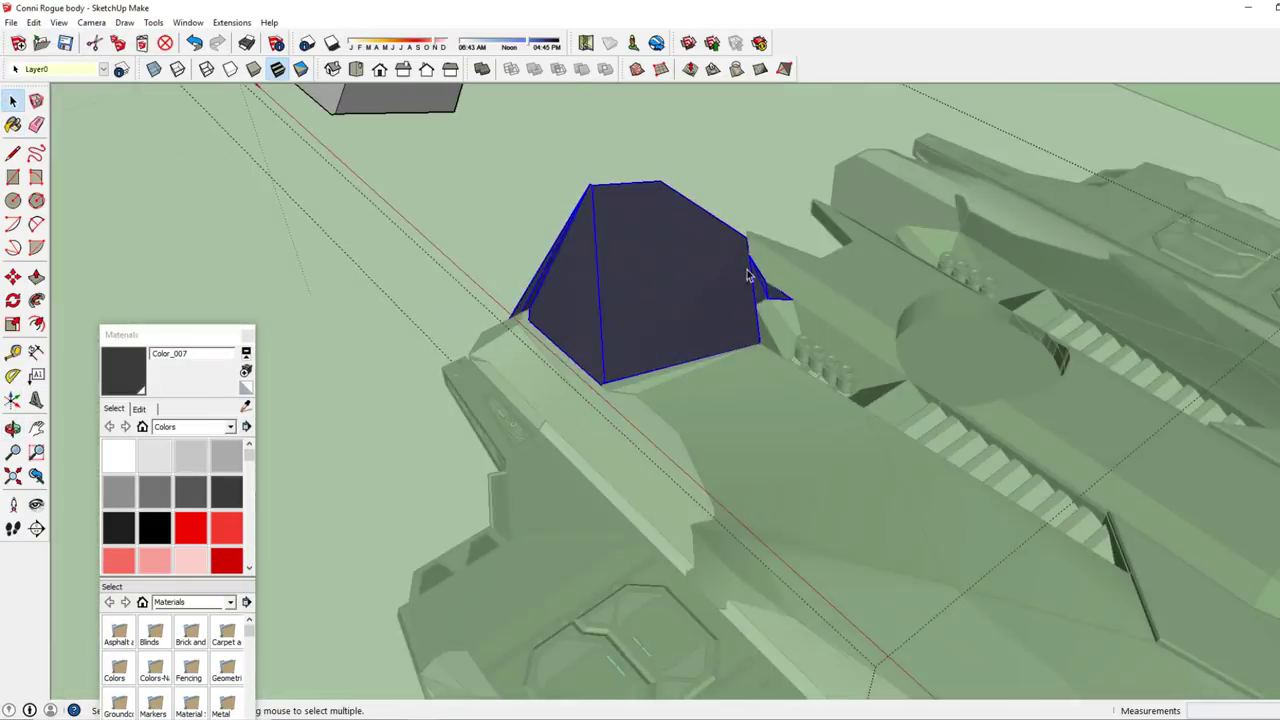
{"action": "middle_click_drag", "start_coordinate": [1012, 272], "coordinate": [591, 336]}
{"action": "scroll", "coordinate": [591, 336], "scroll_direction": "up", "scroll_amount": 5}
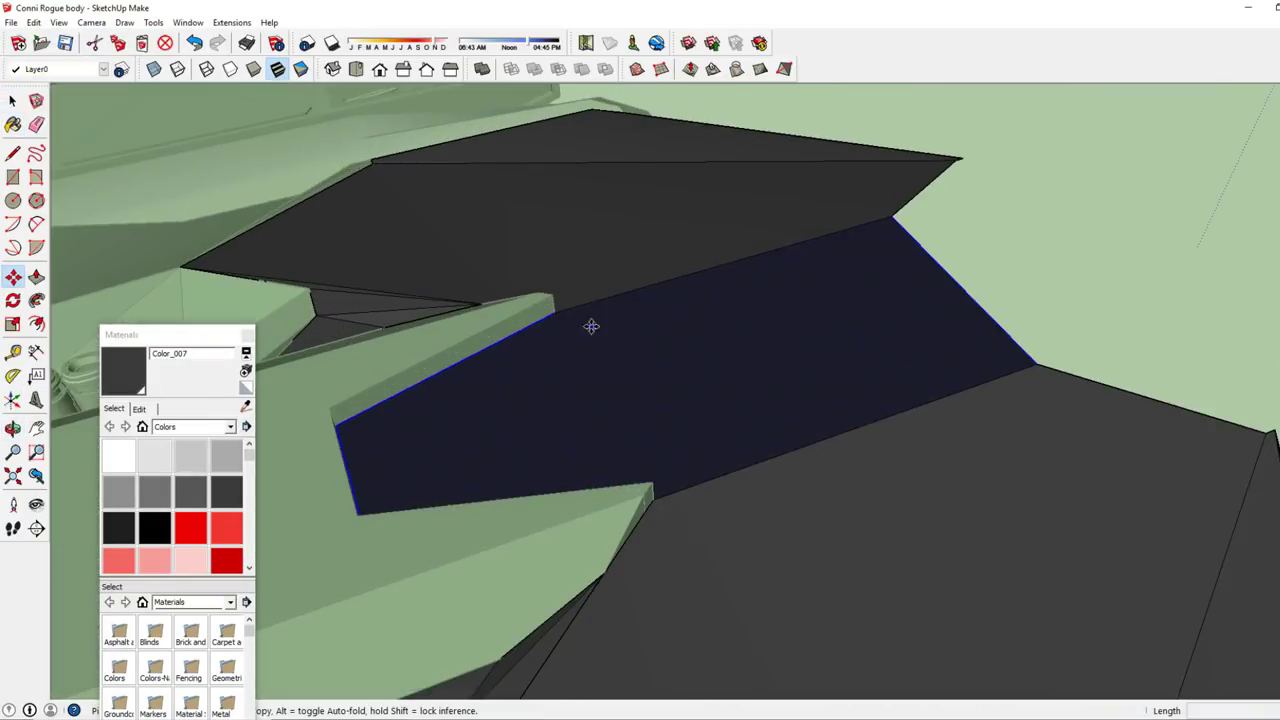
Offset an inset outline on the housing top and select the new strip face.
{"action": "key", "text": "f"}
{"action": "mouse_move", "coordinate": [363, 270]}
{"action": "middle_mouse_down"}
{"action": "mouse_move", "coordinate": [374, 374]}
{"action": "mouse_move", "coordinate": [526, 320]}
{"action": "mouse_move", "coordinate": [771, 428]}
{"action": "mouse_move", "coordinate": [524, 312]}
{"action": "middle_mouse_up"}
{"action": "key", "text": "space"}
{"action": "left_click", "coordinate": [771, 428]}
{"action": "scroll", "coordinate": [524, 312], "scroll_direction": "down", "scroll_amount": 5}
{"action": "scroll", "coordinate": [534, 306], "scroll_direction": "down", "scroll_amount": 5}
{"action": "key", "text": "b"}
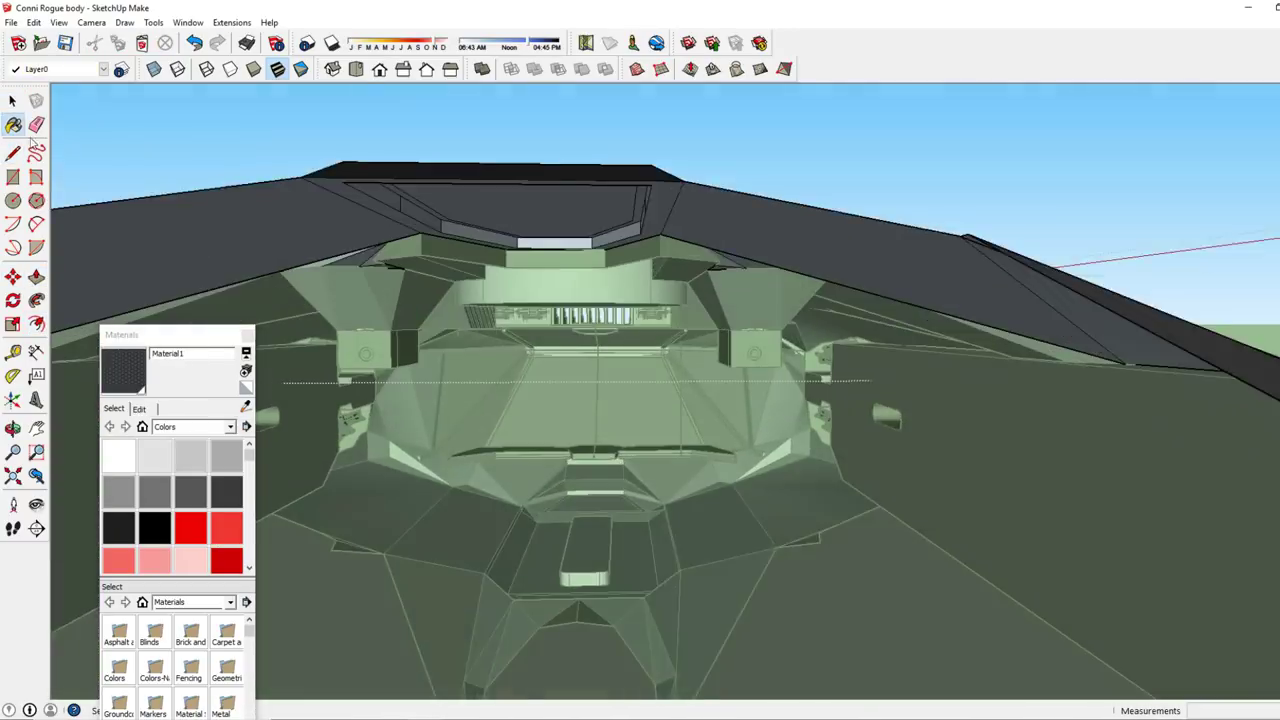
{"action": "scroll", "coordinate": [702, 178], "scroll_direction": "up", "scroll_amount": 3}
{"action": "mouse_move", "coordinate": [534, 227]}
{"action": "middle_mouse_down"}
{"action": "mouse_move", "coordinate": [163, 237]}
{"action": "mouse_move", "coordinate": [714, 471]}
{"action": "mouse_move", "coordinate": [691, 403]}
{"action": "mouse_move", "coordinate": [493, 411]}
{"action": "mouse_move", "coordinate": [640, 330]}
{"action": "mouse_move", "coordinate": [860, 440]}
{"action": "middle_mouse_up"}
{"action": "key", "text": "space"}
{"action": "scroll", "coordinate": [860, 440], "scroll_direction": "up", "scroll_amount": 5}
Push the inset face inward to form a recessed vent pocket.
{"action": "key", "text": "l"}
{"action": "mouse_move", "coordinate": [700, 300]}
{"action": "middle_mouse_down"}
{"action": "mouse_move", "coordinate": [770, 262]}
{"action": "mouse_move", "coordinate": [900, 300]}
{"action": "mouse_move", "coordinate": [760, 380]}
{"action": "middle_mouse_up"}
{"action": "scroll", "coordinate": [920, 303], "scroll_direction": "up", "scroll_amount": 3}
{"action": "mouse_move", "coordinate": [1095, 410]}
{"action": "middle_mouse_down"}
{"action": "mouse_move", "coordinate": [700, 463]}
{"action": "mouse_move", "coordinate": [703, 366]}
{"action": "mouse_move", "coordinate": [752, 441]}
{"action": "mouse_move", "coordinate": [863, 486]}
{"action": "mouse_move", "coordinate": [740, 400]}
{"action": "middle_mouse_up"}
{"action": "key", "text": "e"}
{"action": "key", "text": "p"}
{"action": "left_click_drag", "start_coordinate": [710, 440], "coordinate": [727, 371]}
{"action": "middle_click_drag", "start_coordinate": [727, 371], "coordinate": [789, 423]}
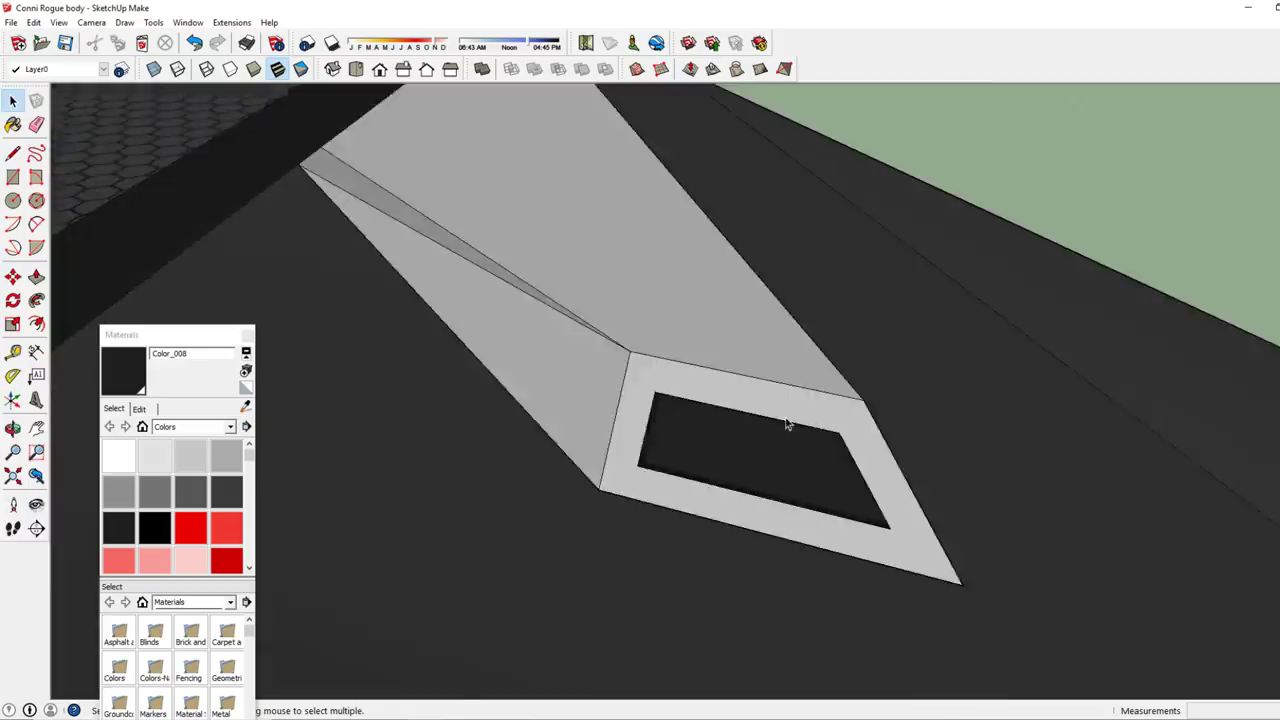
{"action": "scroll", "coordinate": [623, 337], "scroll_direction": "up", "scroll_amount": 3}
Add slats across the vent pocket using Line and Move.
{"action": "key", "text": "l"}
{"action": "left_click", "coordinate": [605, 207]}
{"action": "scroll", "coordinate": [601, 223], "scroll_direction": "up", "scroll_amount": 2}
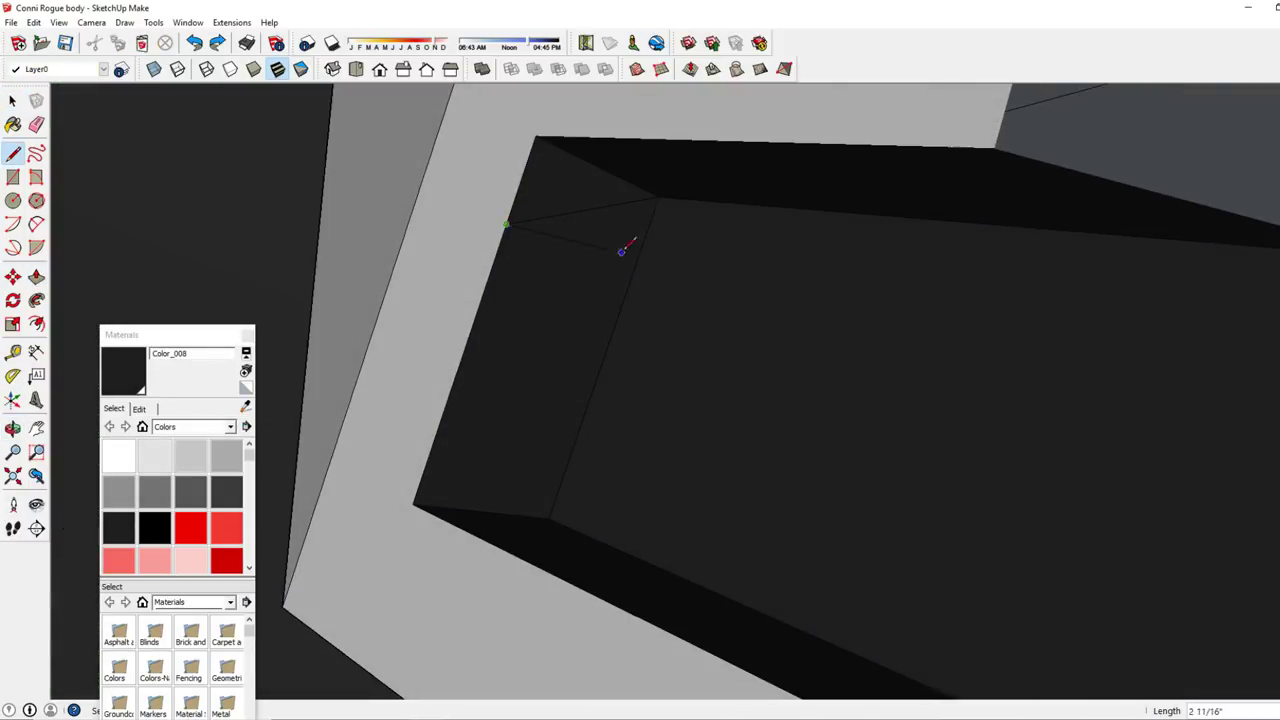
{"action": "middle_click_drag", "start_coordinate": [589, 230], "coordinate": [564, 294]}
{"action": "key", "text": "m"}
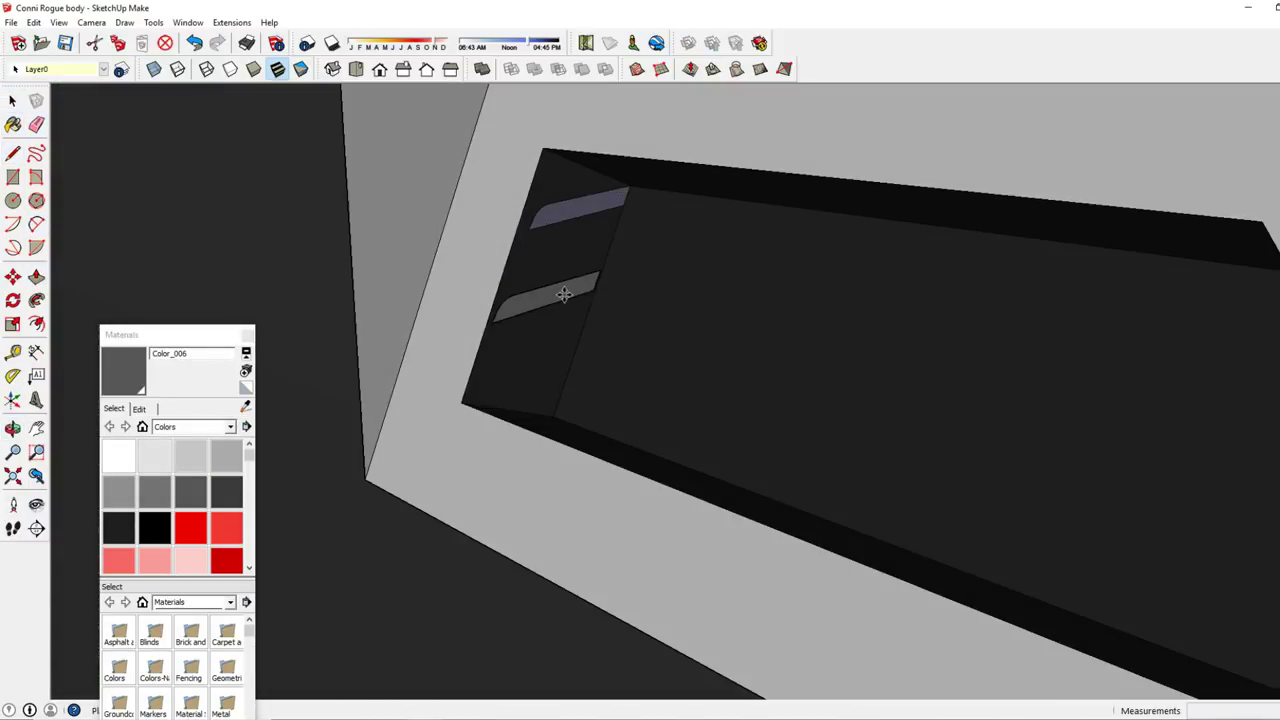
{"action": "mouse_move", "coordinate": [50, 289]}
{"action": "middle_mouse_down"}
{"action": "mouse_move", "coordinate": [491, 200]}
{"action": "mouse_move", "coordinate": [847, 241]}
{"action": "mouse_move", "coordinate": [951, 277]}
{"action": "mouse_move", "coordinate": [531, 240]}
{"action": "middle_mouse_up"}
{"action": "key", "text": "e"}
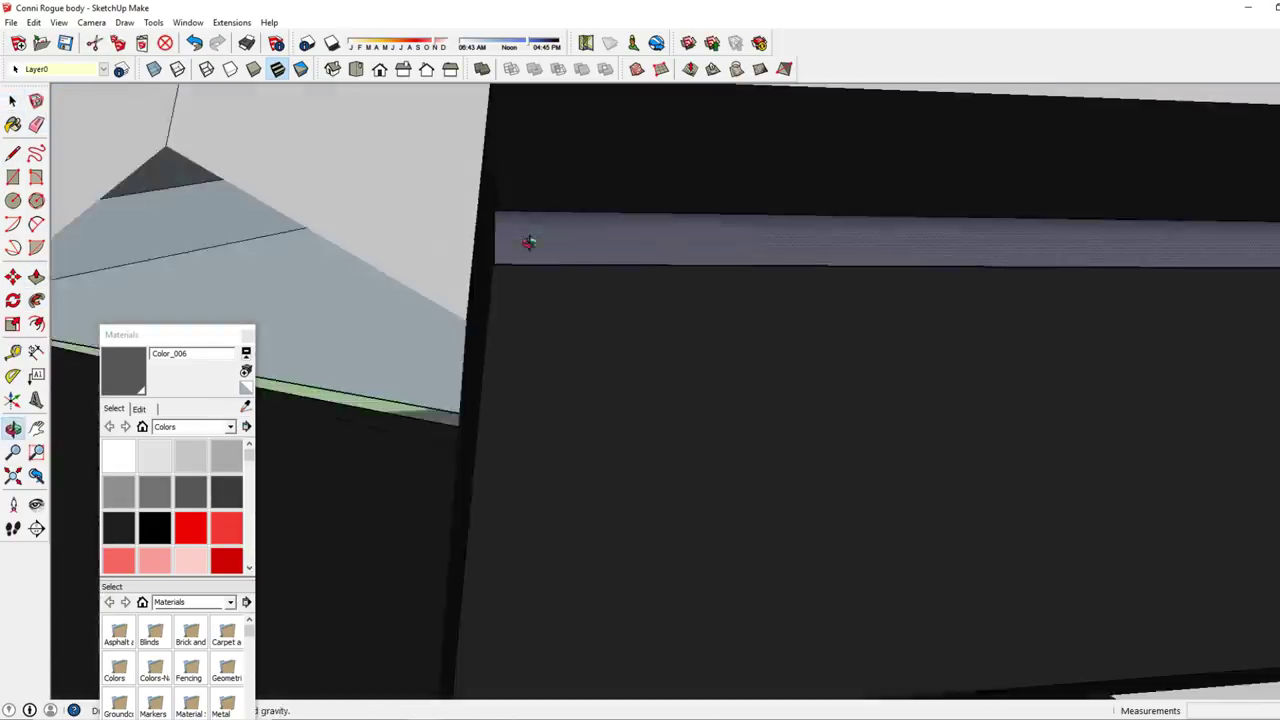
{"action": "key", "text": "m"}
{"action": "left_click", "coordinate": [36, 276]}
{"action": "middle_click_drag", "start_coordinate": [700, 400], "coordinate": [1192, 490]}
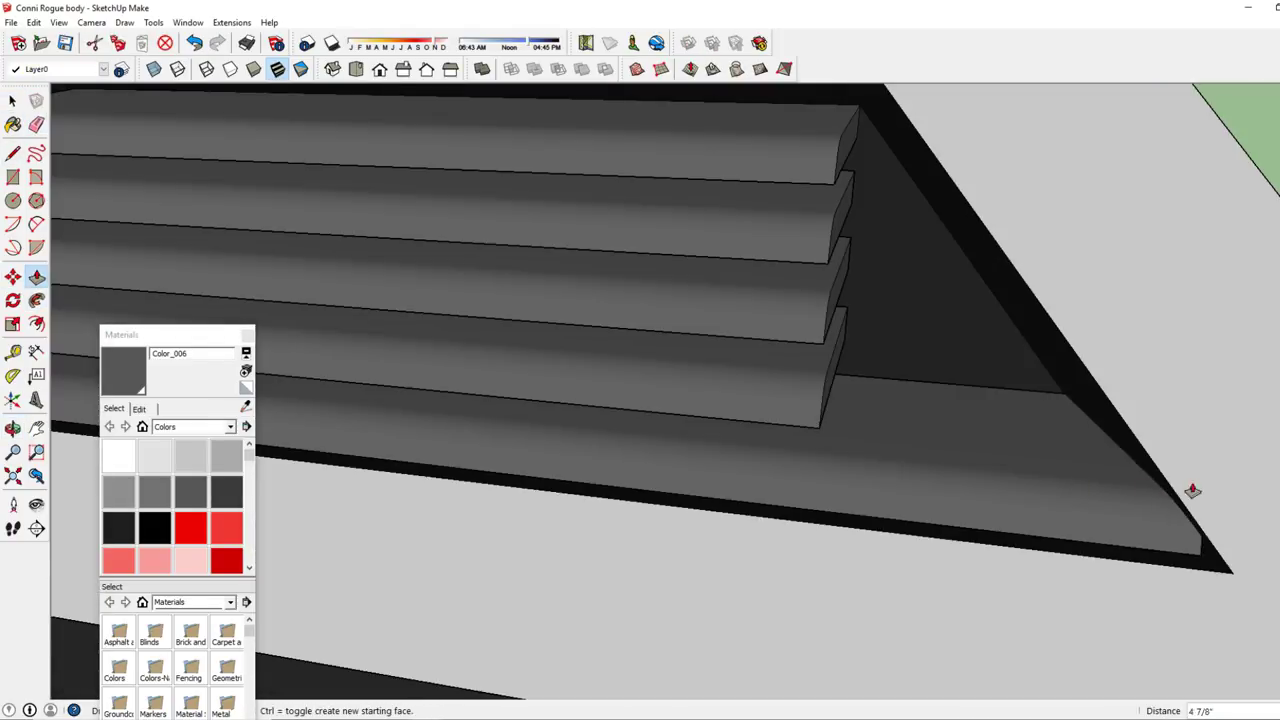
{"action": "middle_click_drag", "start_coordinate": [906, 165], "coordinate": [77, 177]}
{"action": "mouse_move", "coordinate": [1051, 403]}
{"action": "middle_mouse_down"}
{"action": "mouse_move", "coordinate": [1143, 323]}
{"action": "mouse_move", "coordinate": [706, 106]}
{"action": "mouse_move", "coordinate": [546, 277]}
{"action": "middle_mouse_up"}
Reverse the pocket face so the patterned surface shows.
{"action": "key", "text": "space"}
{"action": "scroll", "coordinate": [546, 277], "scroll_direction": "up", "scroll_amount": 3}
{"action": "middle_click_drag", "start_coordinate": [153, 45], "coordinate": [578, 336]}
{"action": "right_click", "coordinate": [578, 336]}
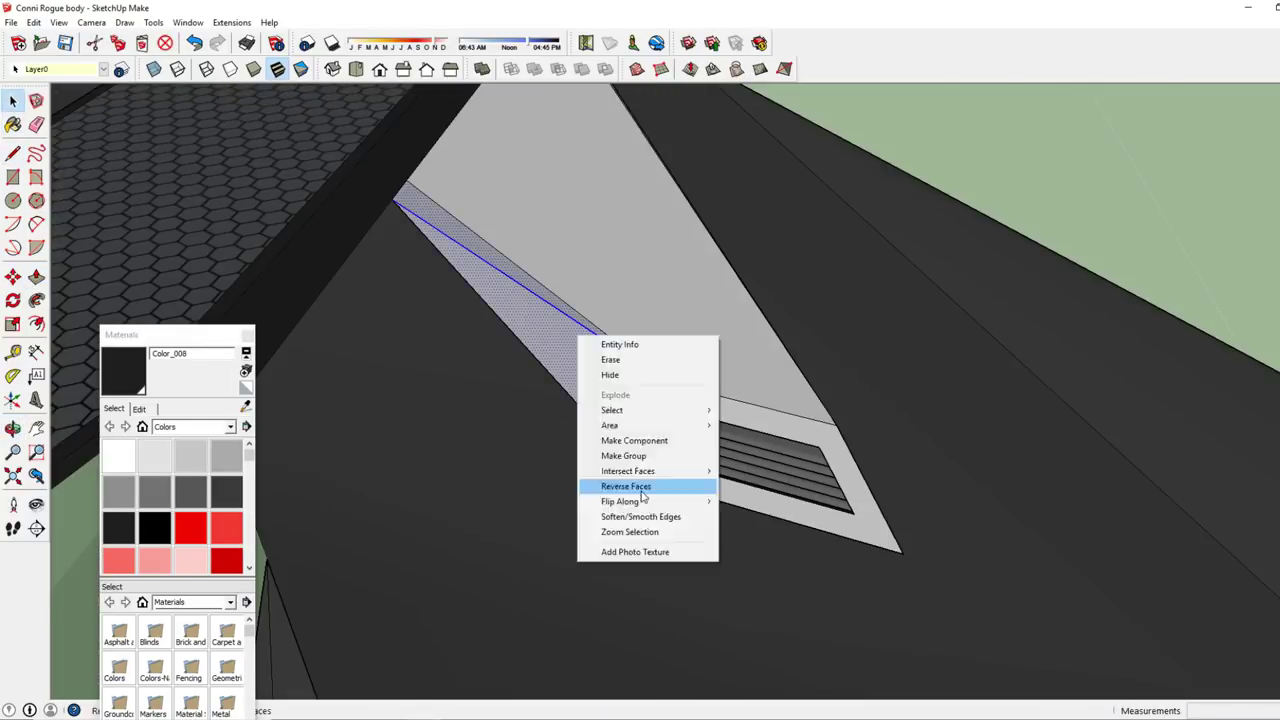
{"action": "left_click", "coordinate": [640, 517]}
{"action": "mouse_move", "coordinate": [640, 517]}
{"action": "middle_mouse_down"}
{"action": "mouse_move", "coordinate": [559, 314]}
{"action": "mouse_move", "coordinate": [900, 347]}
{"action": "mouse_move", "coordinate": [871, 237]}
{"action": "middle_mouse_up"}
{"action": "scroll", "coordinate": [559, 314], "scroll_direction": "down", "scroll_amount": 5}
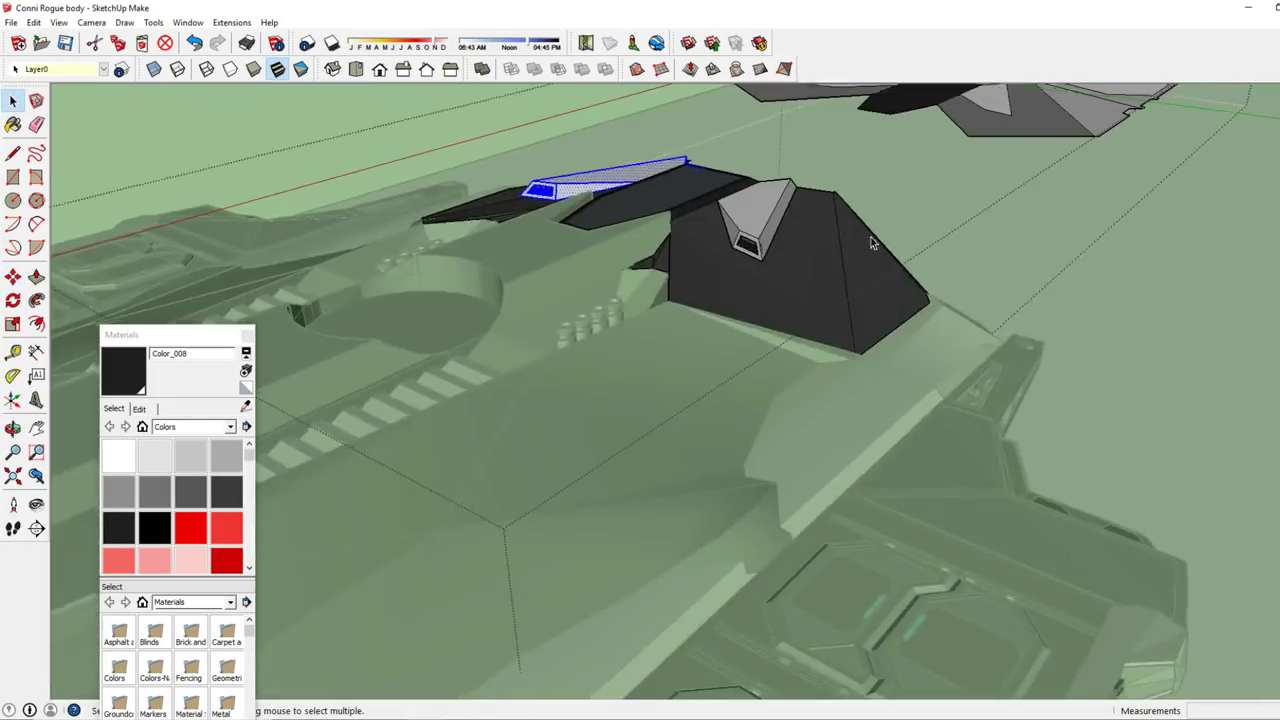
Inspect the textured roof panel close up and select the roof component.
{"action": "scroll", "coordinate": [871, 237], "scroll_direction": "down", "scroll_amount": 3}
{"action": "scroll", "coordinate": [860, 300], "scroll_direction": "up", "scroll_amount": 4}
{"action": "mouse_move", "coordinate": [860, 300]}
{"action": "middle_mouse_down"}
{"action": "mouse_move", "coordinate": [854, 369]}
{"action": "mouse_move", "coordinate": [643, 371]}
{"action": "middle_mouse_up"}
{"action": "scroll", "coordinate": [643, 371], "scroll_direction": "down", "scroll_amount": 3}
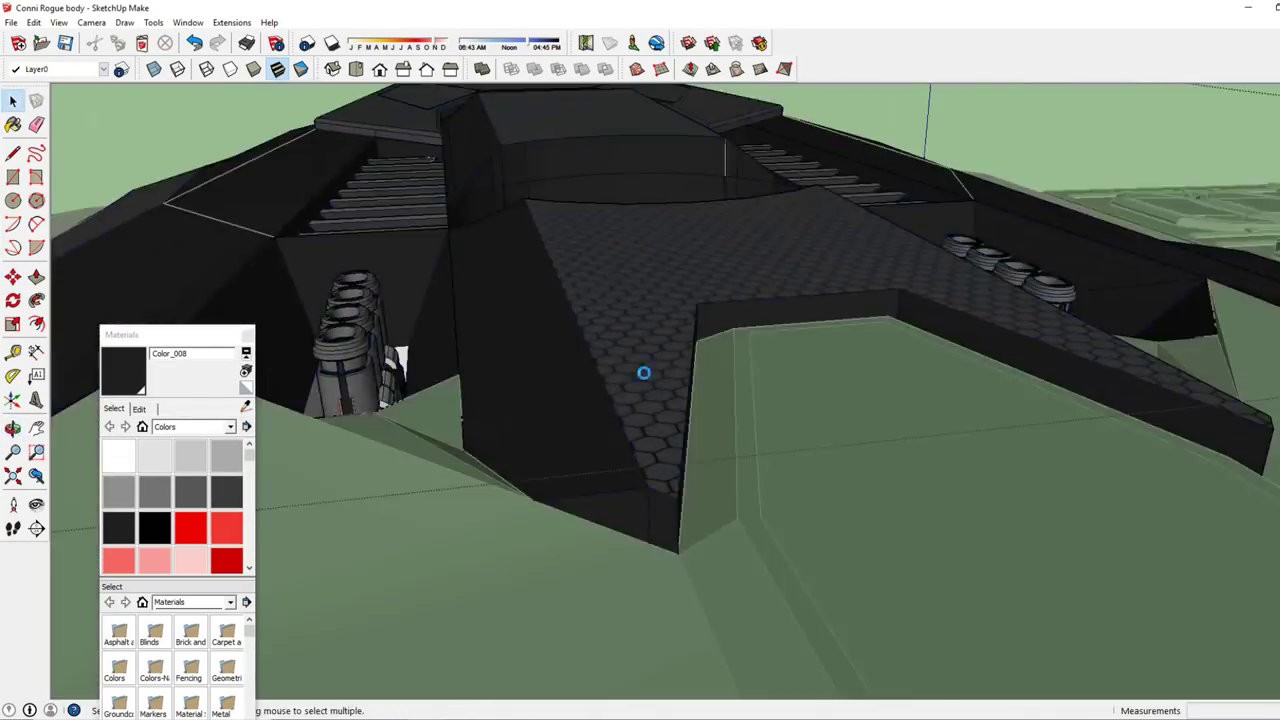
{"action": "scroll", "coordinate": [643, 371], "scroll_direction": "up", "scroll_amount": 4}
{"action": "key", "text": "l"}
{"action": "middle_click_drag", "start_coordinate": [560, 412], "coordinate": [586, 314]}
{"action": "key", "text": "space"}
{"action": "left_click", "coordinate": [495, 307]}
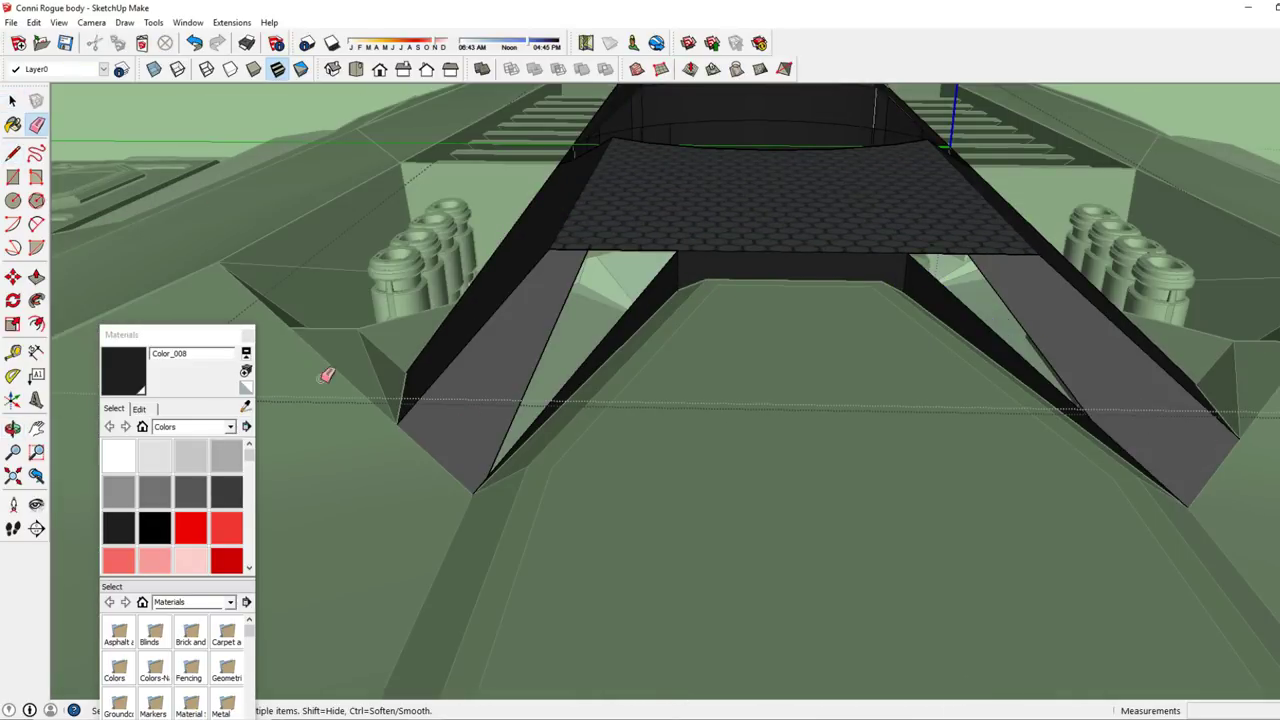
Orbit between top-down and low views of the ship to review the roof and struts.
{"action": "mouse_move", "coordinate": [327, 375]}
{"action": "middle_mouse_down"}
{"action": "mouse_move", "coordinate": [663, 463]}
{"action": "mouse_move", "coordinate": [278, 365]}
{"action": "middle_mouse_up"}
{"action": "key", "text": "l"}
{"action": "key", "text": "space"}
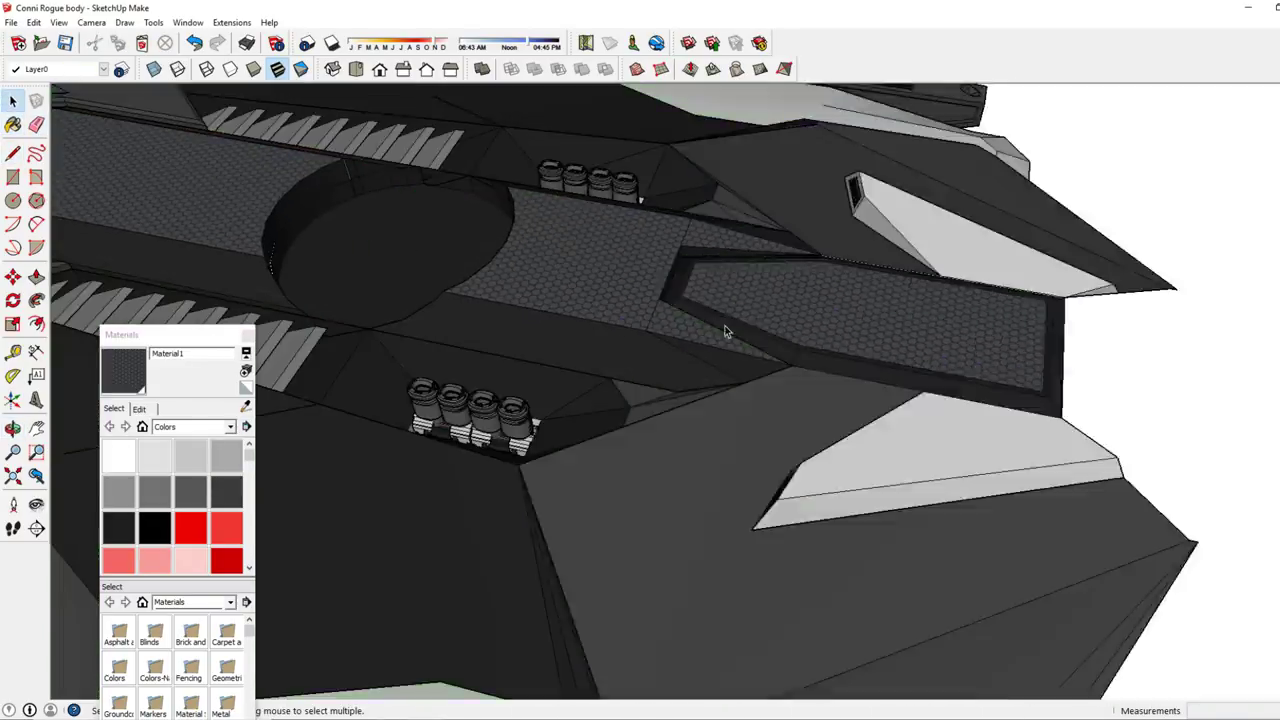
{"action": "scroll", "coordinate": [720, 329], "scroll_direction": "down", "scroll_amount": 5}
{"action": "scroll", "coordinate": [905, 425], "scroll_direction": "up", "scroll_amount": 3}
{"action": "mouse_move", "coordinate": [909, 431]}
{"action": "middle_mouse_down"}
{"action": "mouse_move", "coordinate": [661, 411]}
{"action": "mouse_move", "coordinate": [884, 449]}
{"action": "mouse_move", "coordinate": [606, 492]}
{"action": "mouse_move", "coordinate": [848, 290]}
{"action": "middle_mouse_up"}
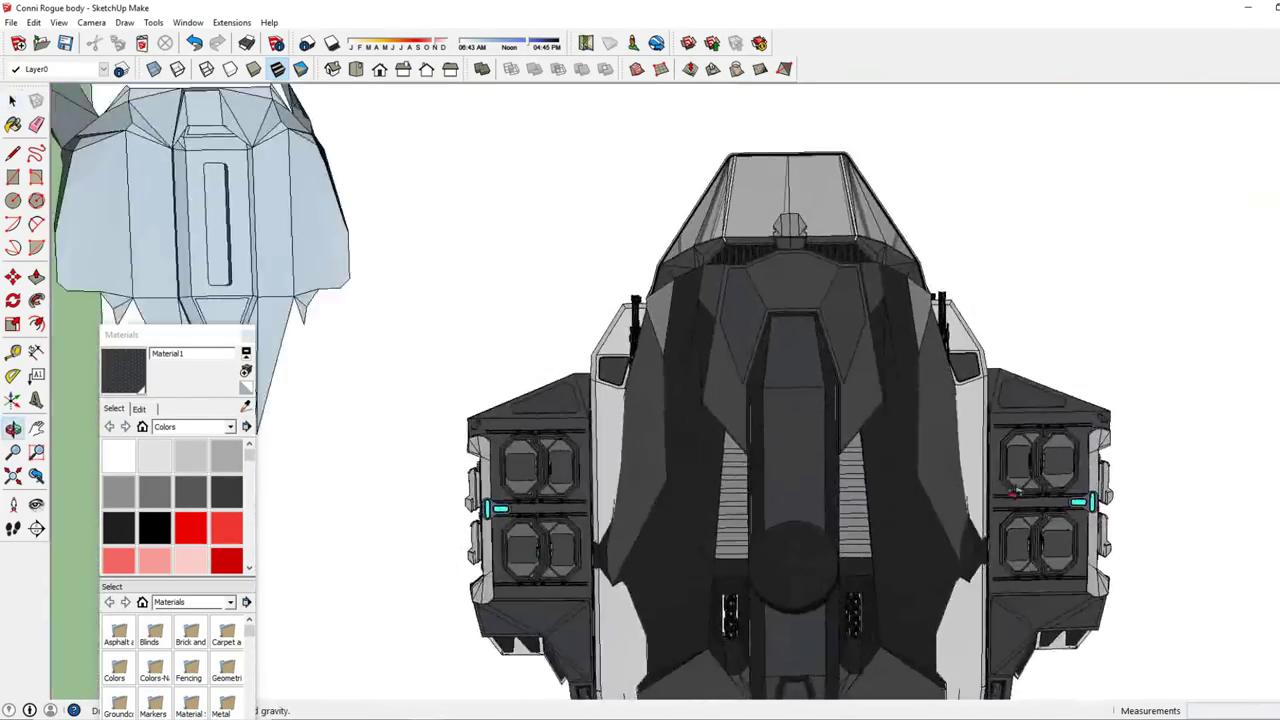
{"action": "scroll", "coordinate": [848, 290], "scroll_direction": "up", "scroll_amount": 3}
{"action": "scroll", "coordinate": [963, 257], "scroll_direction": "up", "scroll_amount": 3}
{"action": "scroll", "coordinate": [963, 257], "scroll_direction": "down", "scroll_amount": 4}
{"action": "mouse_move", "coordinate": [963, 257]}
{"action": "middle_mouse_down"}
{"action": "mouse_move", "coordinate": [714, 456]}
{"action": "mouse_move", "coordinate": [894, 509]}
{"action": "middle_mouse_up"}
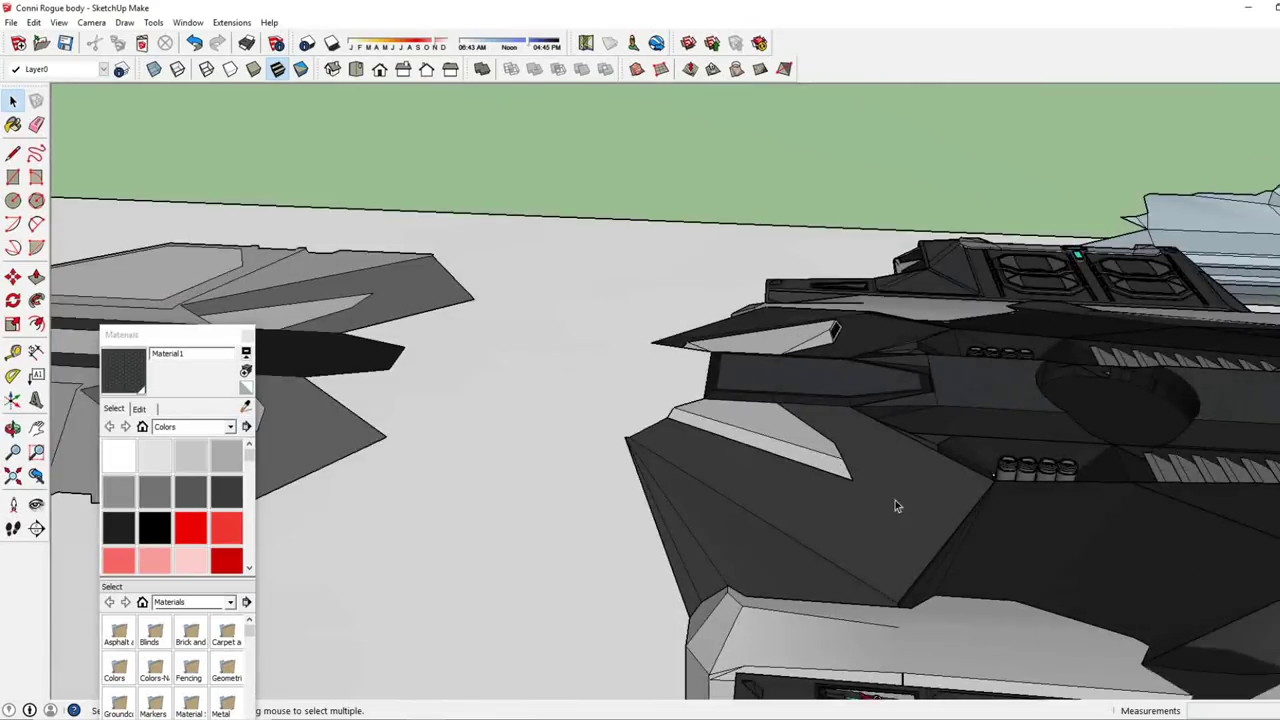
{"action": "scroll", "coordinate": [806, 443], "scroll_direction": "up", "scroll_amount": 4}
{"action": "scroll", "coordinate": [800, 407], "scroll_direction": "up", "scroll_amount": 3}
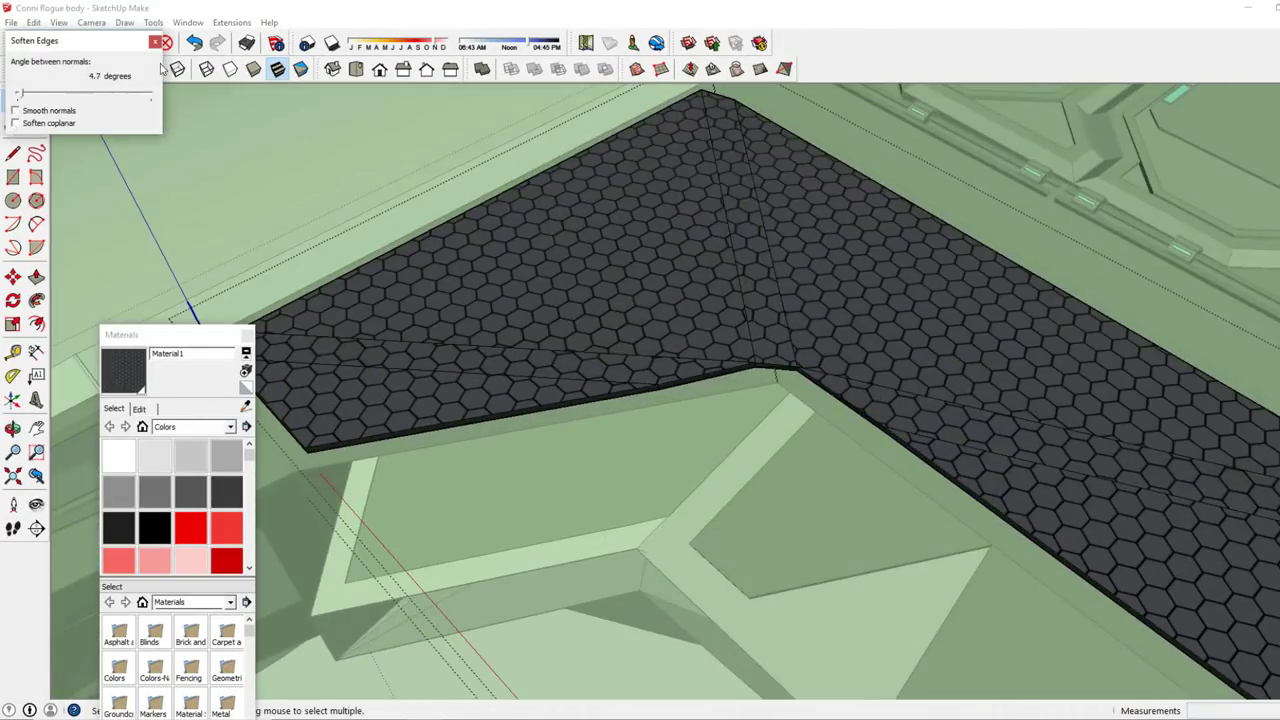
Close the Soften Edges dialog and orbit over to the light hull layout.
{"action": "left_click", "coordinate": [155, 42]}
{"action": "scroll", "coordinate": [640, 400], "scroll_direction": "down", "scroll_amount": 5}
{"action": "middle_click_drag", "start_coordinate": [640, 400], "coordinate": [700, 300]}
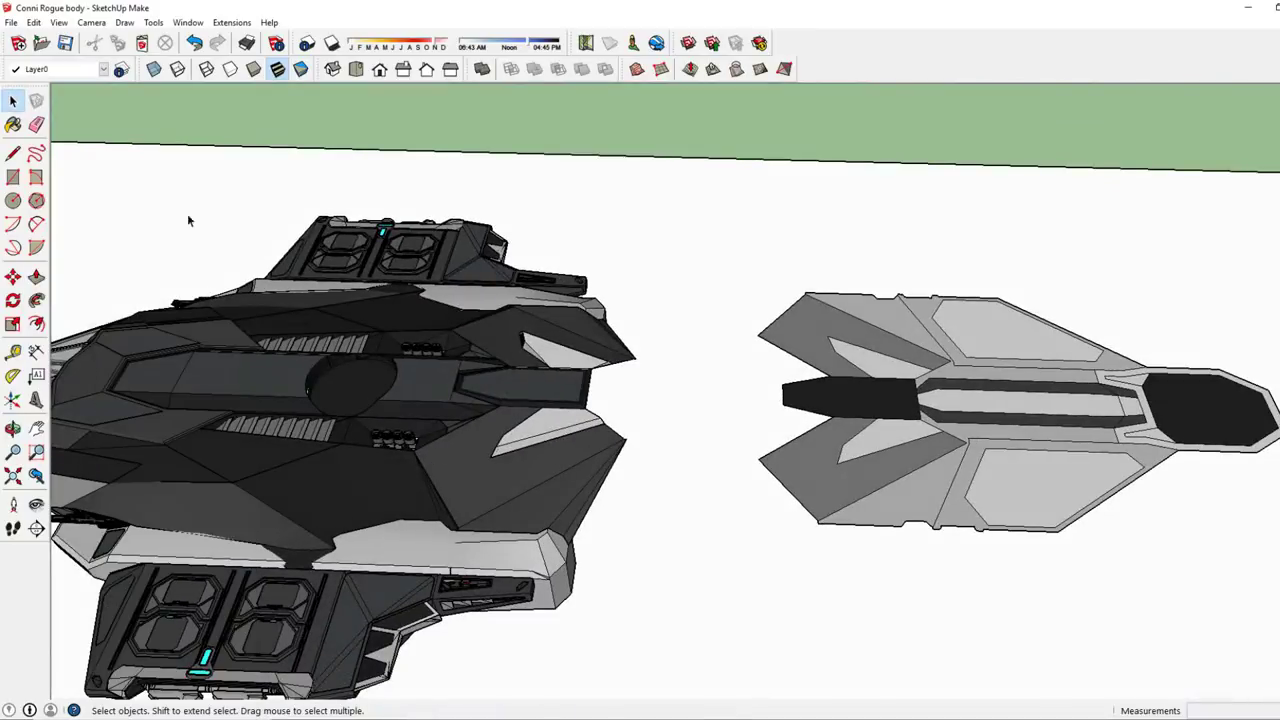
{"action": "middle_click_drag", "start_coordinate": [188, 220], "coordinate": [700, 300]}
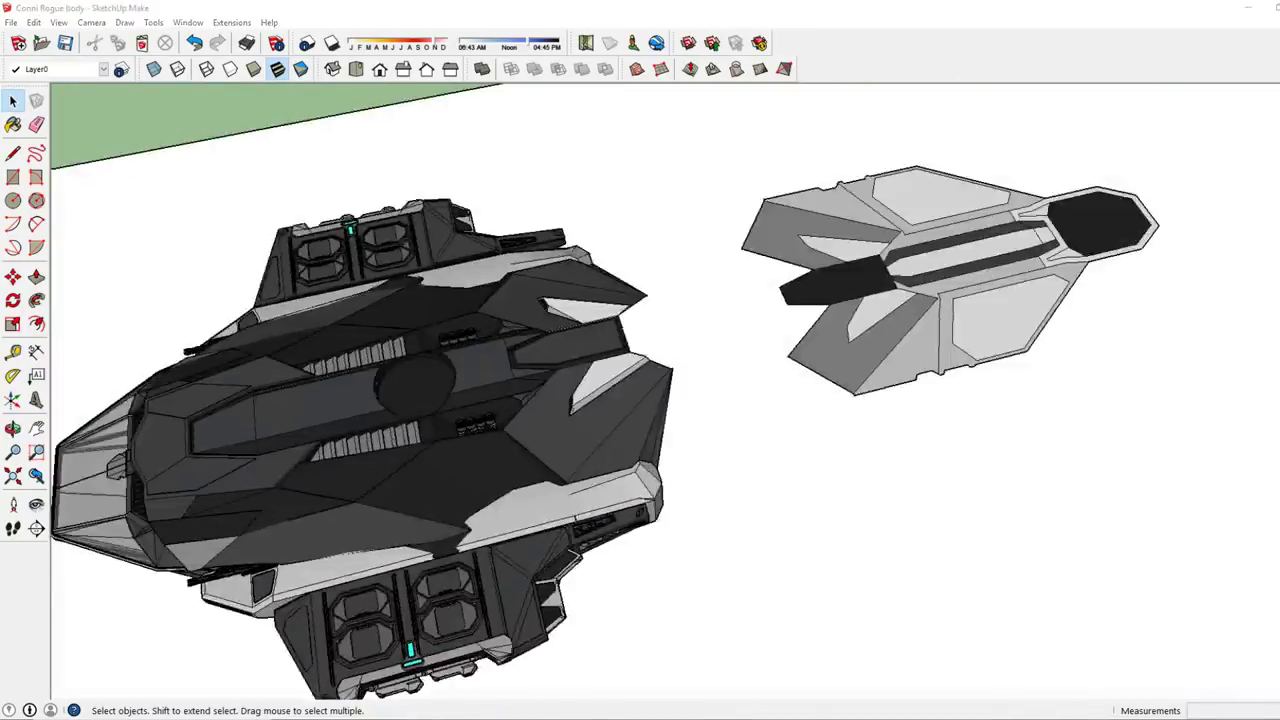
{"action": "scroll", "coordinate": [829, 323], "scroll_direction": "up", "scroll_amount": 5}
{"action": "key", "text": "l"}
{"action": "key", "text": "space"}
{"action": "scroll", "coordinate": [549, 230], "scroll_direction": "down", "scroll_amount": 5}
Zoom in to a close top-down view of the flat hull strip.
{"action": "middle_click_drag", "start_coordinate": [549, 230], "coordinate": [489, 434]}
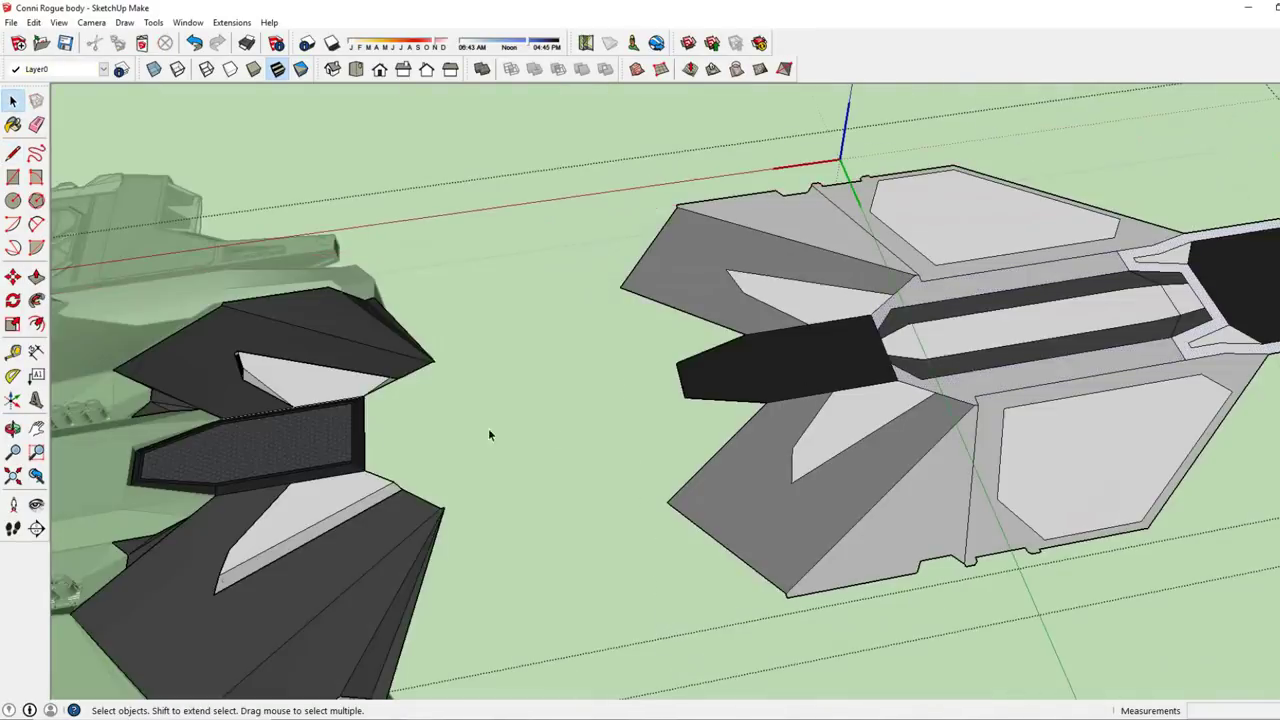
{"action": "scroll", "coordinate": [584, 500], "scroll_direction": "up", "scroll_amount": 3}
{"action": "middle_click_drag", "start_coordinate": [584, 500], "coordinate": [465, 337]}
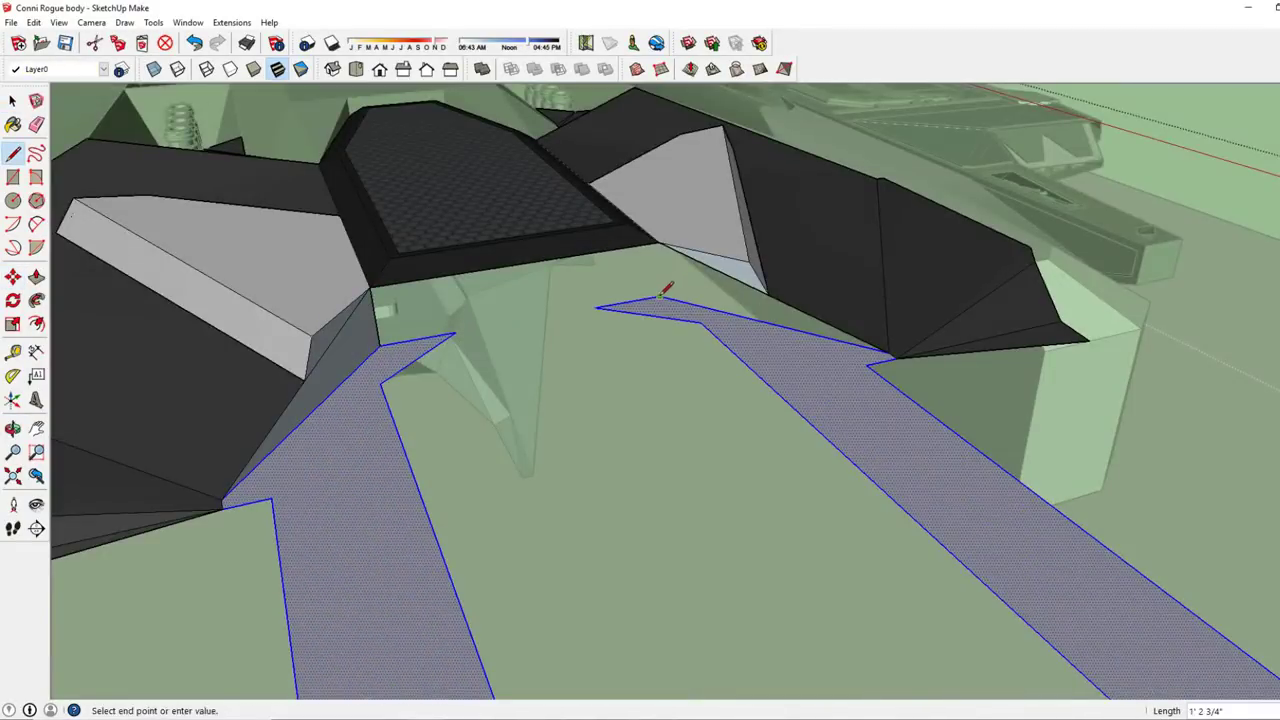
{"action": "mouse_move", "coordinate": [660, 293]}
{"action": "middle_mouse_down"}
{"action": "mouse_move", "coordinate": [134, 194]}
{"action": "mouse_move", "coordinate": [233, 458]}
{"action": "middle_mouse_up"}
{"action": "scroll", "coordinate": [543, 314], "scroll_direction": "up", "scroll_amount": 3}
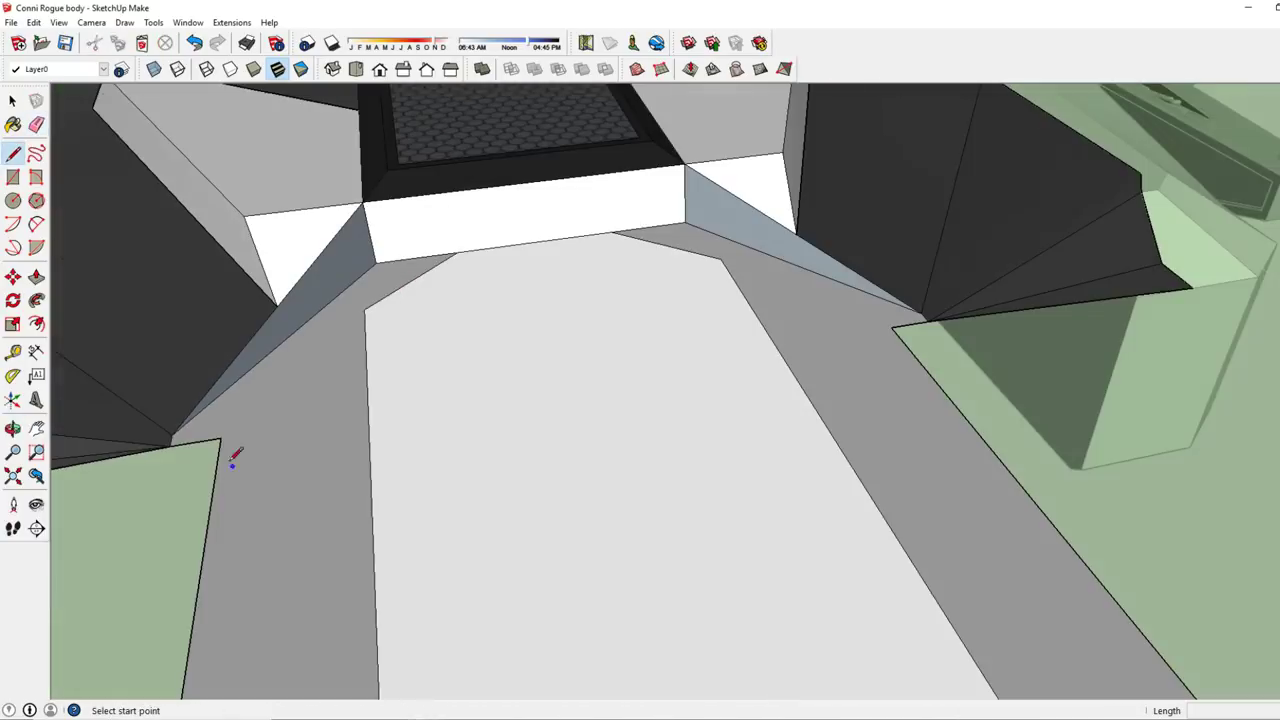
{"action": "mouse_move", "coordinate": [730, 265]}
{"action": "middle_mouse_down"}
{"action": "mouse_move", "coordinate": [649, 274]}
{"action": "mouse_move", "coordinate": [520, 240]}
{"action": "mouse_move", "coordinate": [466, 208]}
{"action": "mouse_move", "coordinate": [500, 330]}
{"action": "mouse_move", "coordinate": [540, 366]}
{"action": "mouse_move", "coordinate": [677, 294]}
{"action": "mouse_move", "coordinate": [963, 363]}
{"action": "mouse_move", "coordinate": [663, 326]}
{"action": "middle_mouse_up"}
{"action": "key", "text": "space"}
Sample the grey Color_003 material and paint the strip's white top face with it.
{"action": "key", "text": "b"}
{"action": "scroll", "coordinate": [546, 355], "scroll_direction": "up", "scroll_amount": 2}
{"action": "left_click", "coordinate": [546, 355], "text": "alt"}
{"action": "key", "text": "m"}
{"action": "middle_click_drag", "start_coordinate": [480, 380], "coordinate": [577, 364]}
{"action": "left_click", "coordinate": [577, 364]}
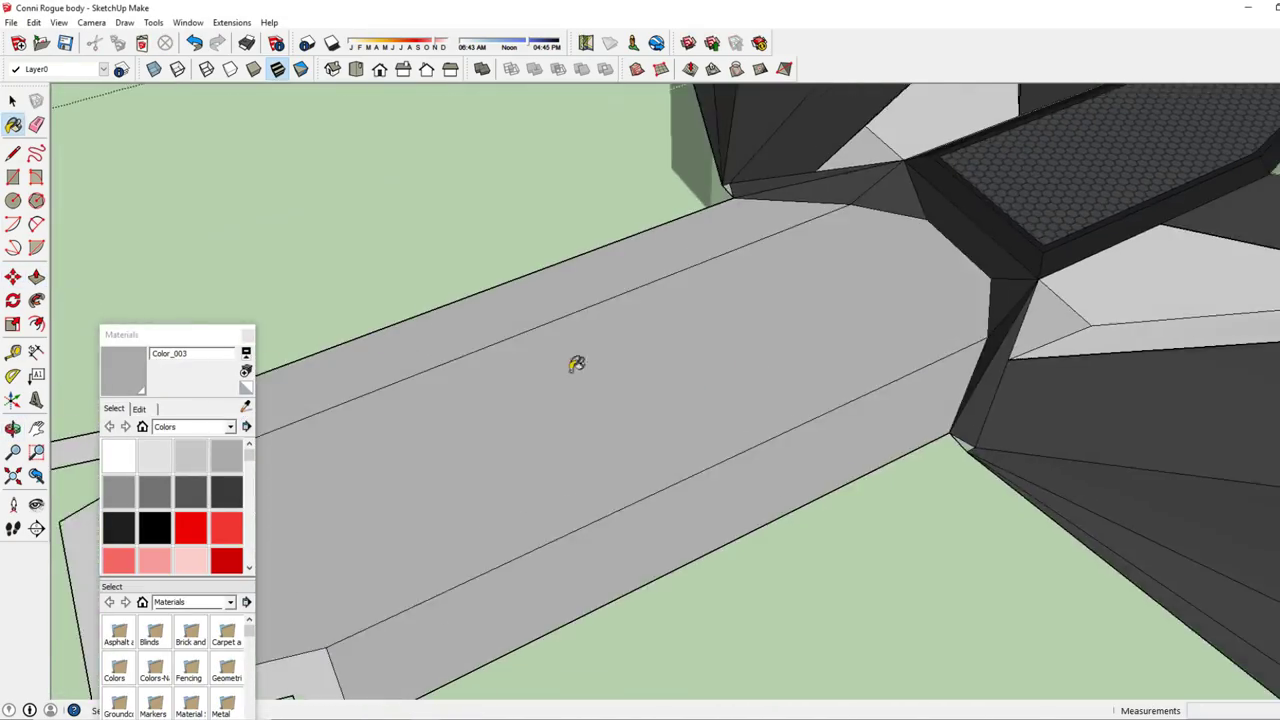
{"action": "middle_click_drag", "start_coordinate": [690, 435], "coordinate": [768, 471]}
Select the layout's left wing panel and view the strip edges from low.
{"action": "key", "text": "space"}
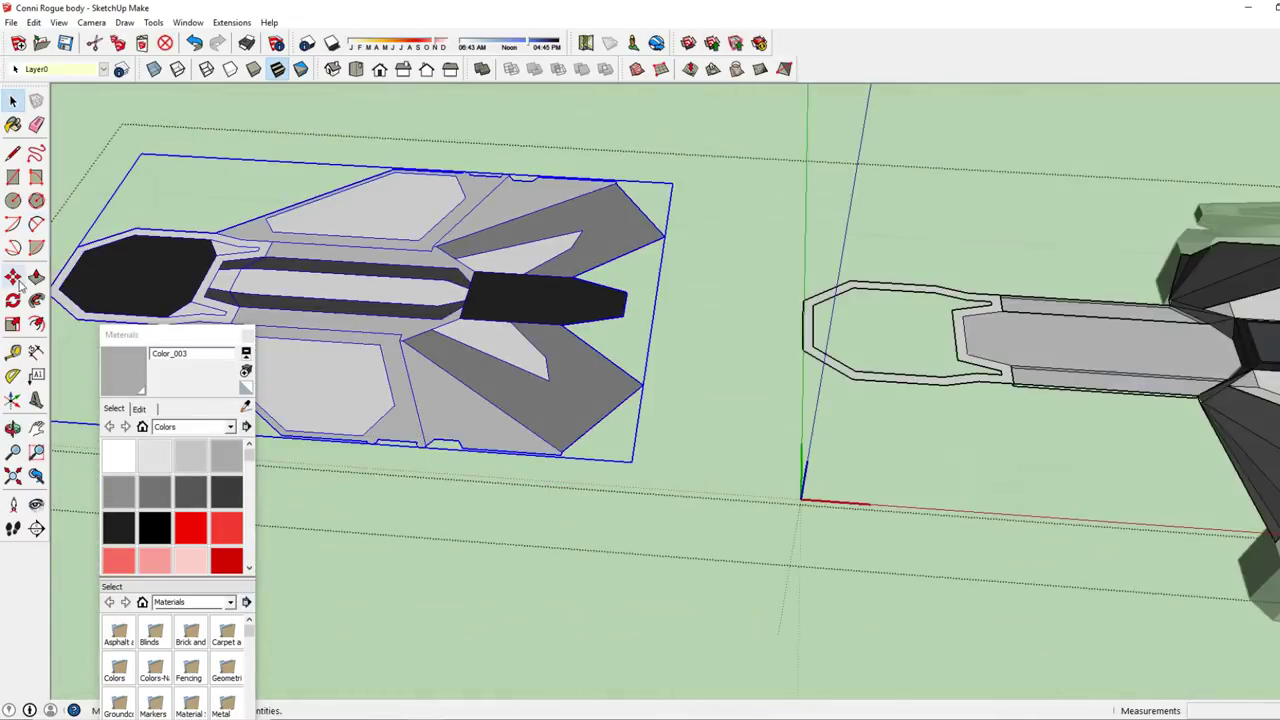
{"action": "left_click", "coordinate": [13, 277]}
{"action": "scroll", "coordinate": [1057, 357], "scroll_direction": "up", "scroll_amount": 5}
{"action": "scroll", "coordinate": [711, 163], "scroll_direction": "up", "scroll_amount": 3}
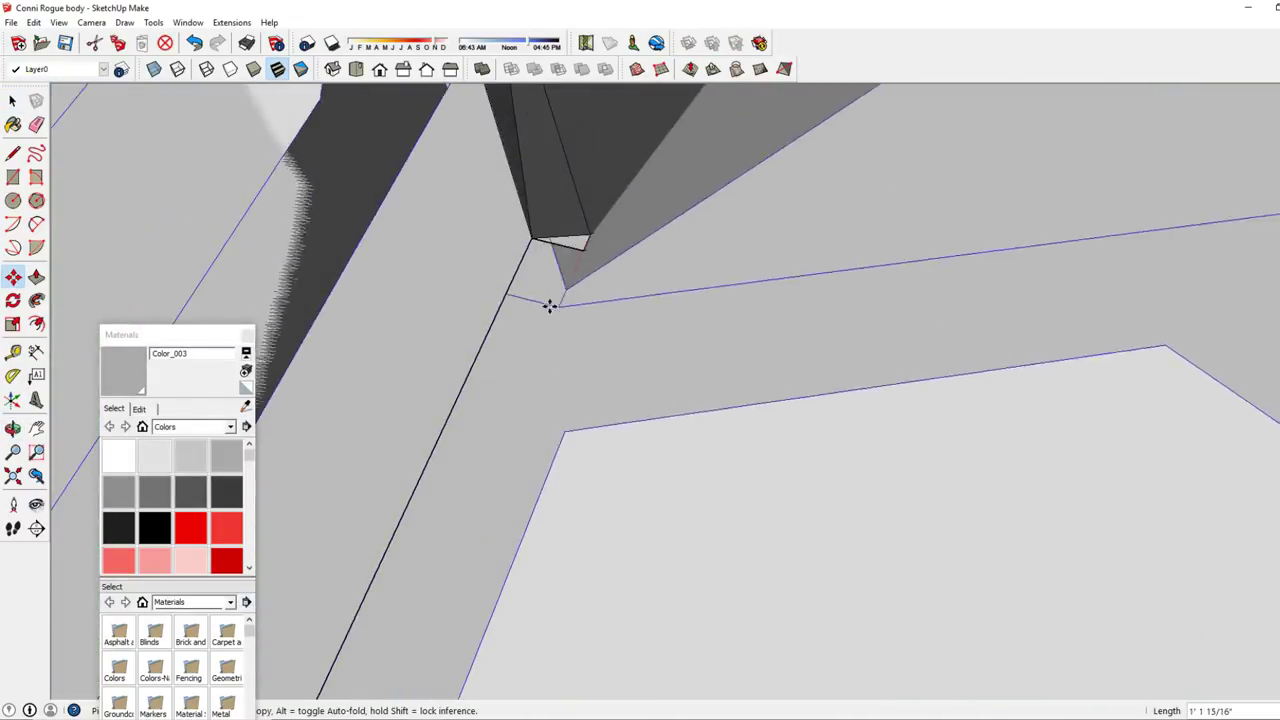
{"action": "key", "text": "l"}
{"action": "middle_click_drag", "start_coordinate": [566, 271], "coordinate": [296, 187]}
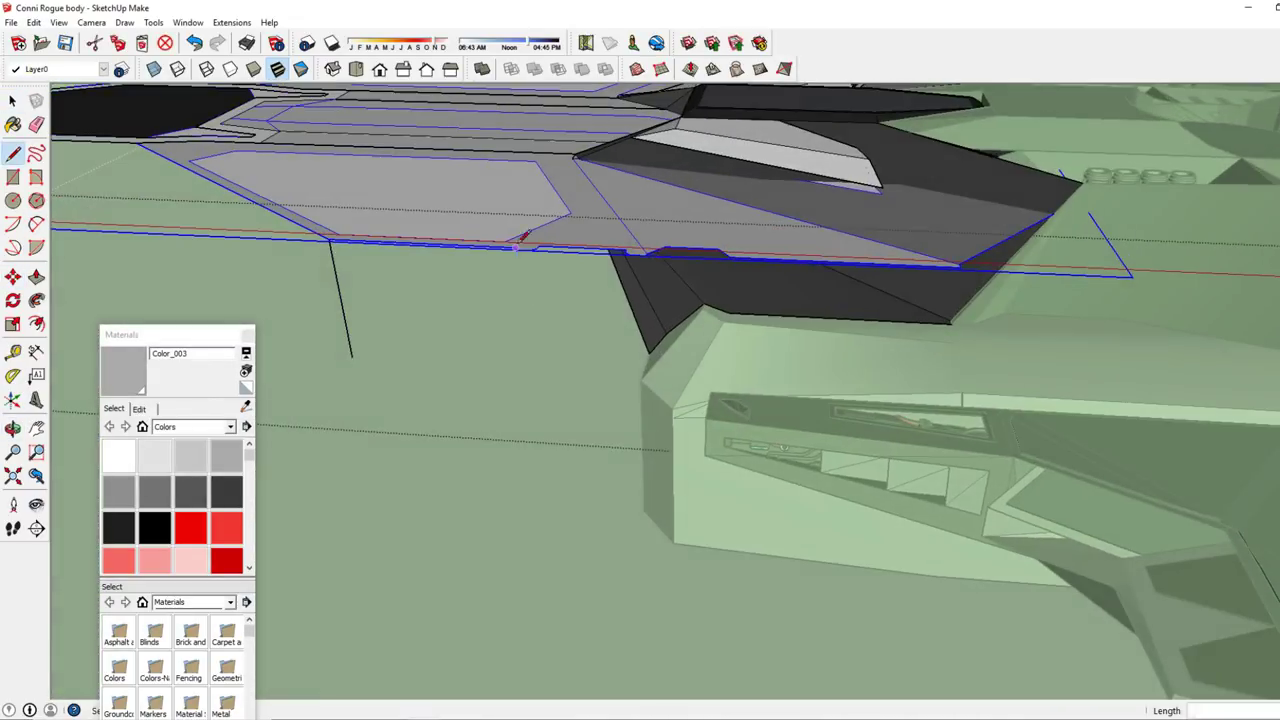
Close a white triangular face beside the strip and move the layout piece aside.
{"action": "key", "text": "m"}
{"action": "scroll", "coordinate": [794, 309], "scroll_direction": "down", "scroll_amount": 3}
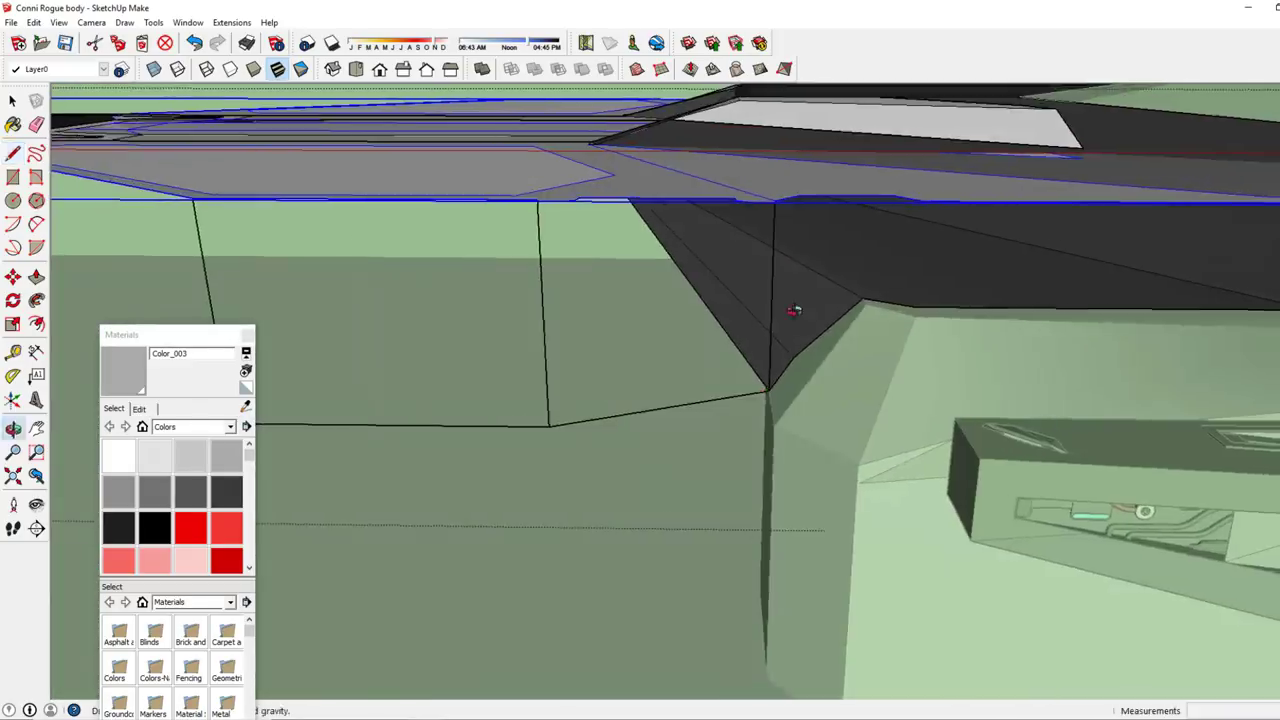
{"action": "scroll", "coordinate": [671, 371], "scroll_direction": "down", "scroll_amount": 2}
{"action": "scroll", "coordinate": [374, 294], "scroll_direction": "down", "scroll_amount": 3}
{"action": "scroll", "coordinate": [855, 423], "scroll_direction": "down", "scroll_amount": 5}
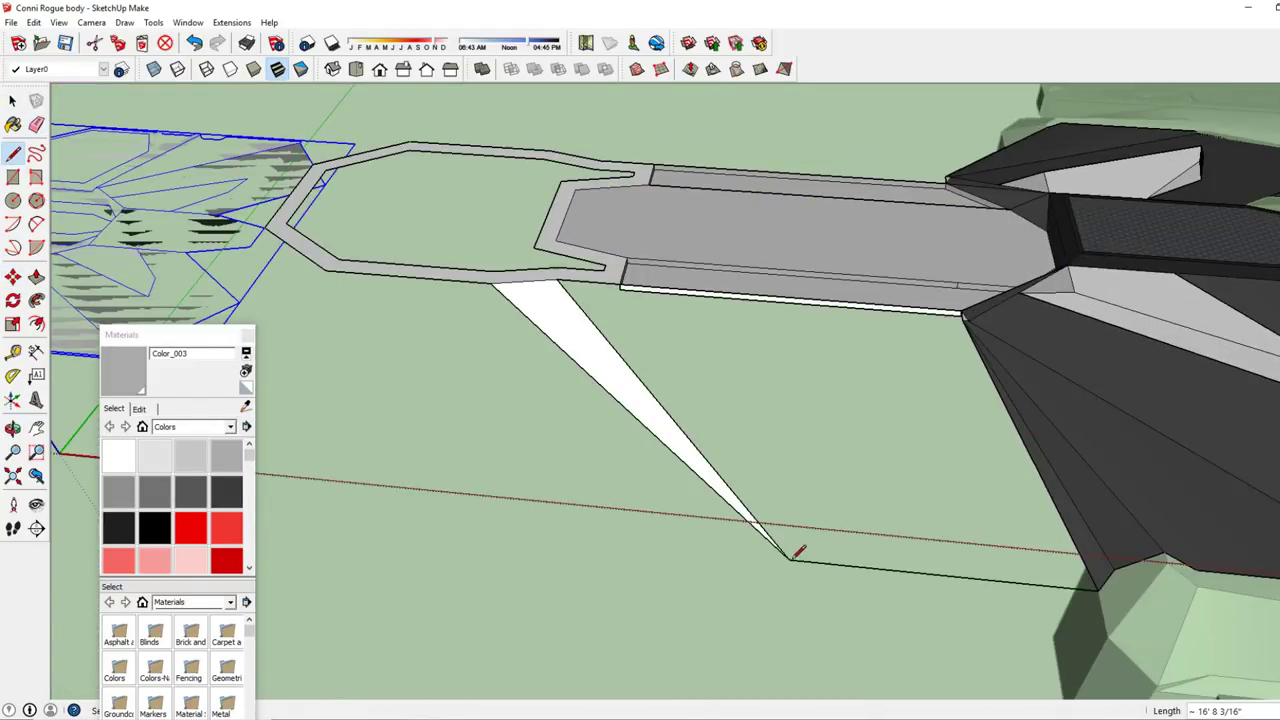
{"action": "left_click", "coordinate": [792, 556]}
{"action": "middle_click_drag", "start_coordinate": [792, 556], "coordinate": [903, 449]}
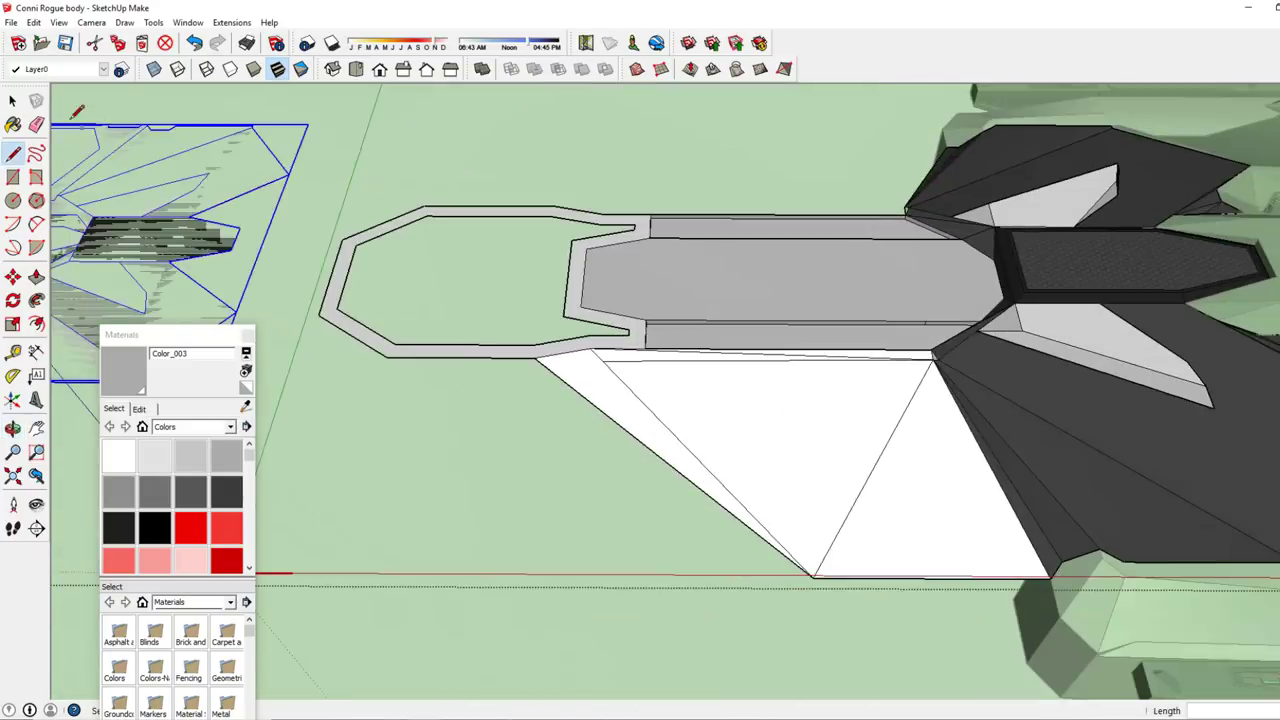
{"action": "key", "text": "m"}
{"action": "left_click", "coordinate": [76, 112]}
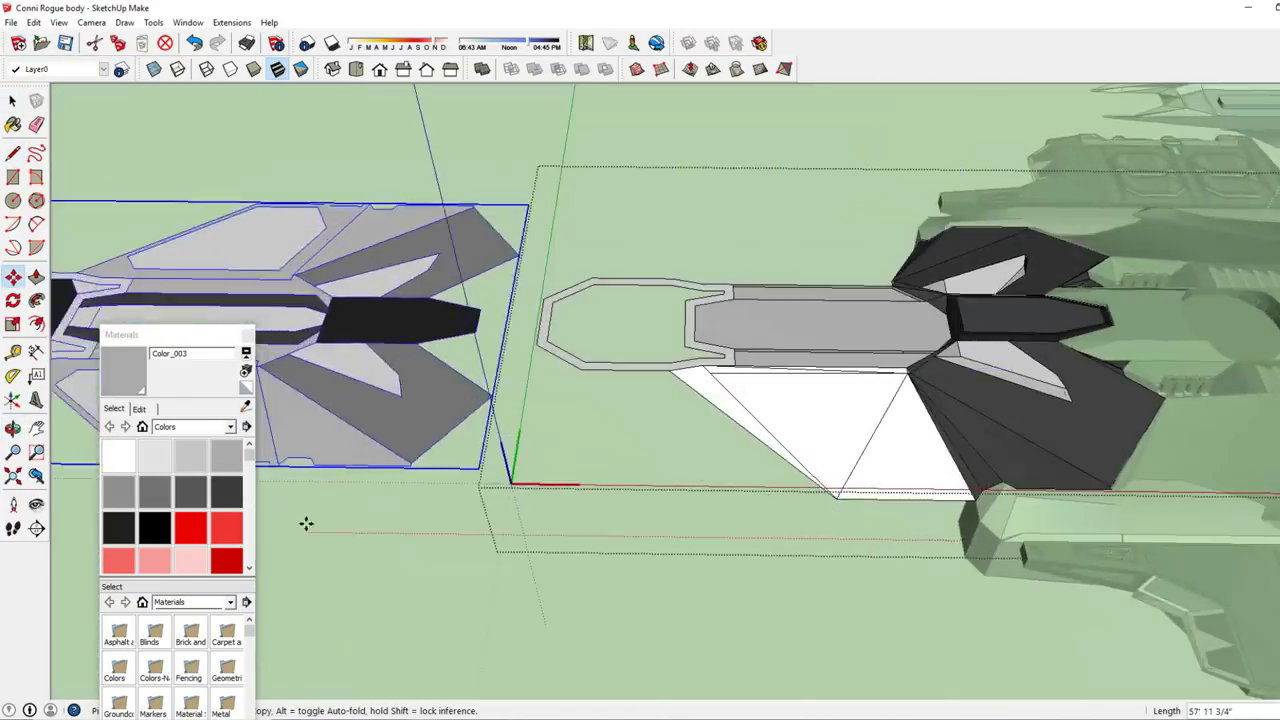
Paint the black inset face beside the grey strip with the hexagon Material1.
{"action": "scroll", "coordinate": [1172, 379], "scroll_direction": "up", "scroll_amount": 3}
{"action": "key", "text": "b"}
{"action": "scroll", "coordinate": [1050, 376], "scroll_direction": "up", "scroll_amount": 5}
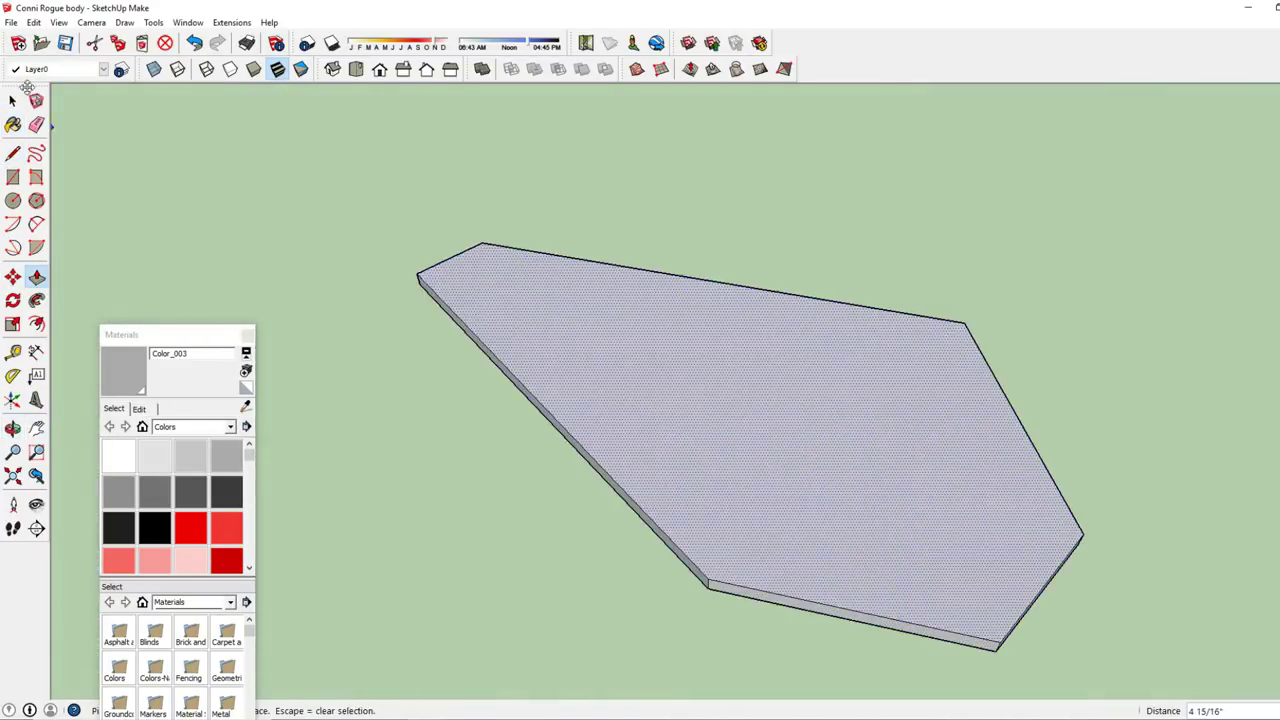
{"action": "middle_click_drag", "start_coordinate": [428, 425], "coordinate": [673, 394]}
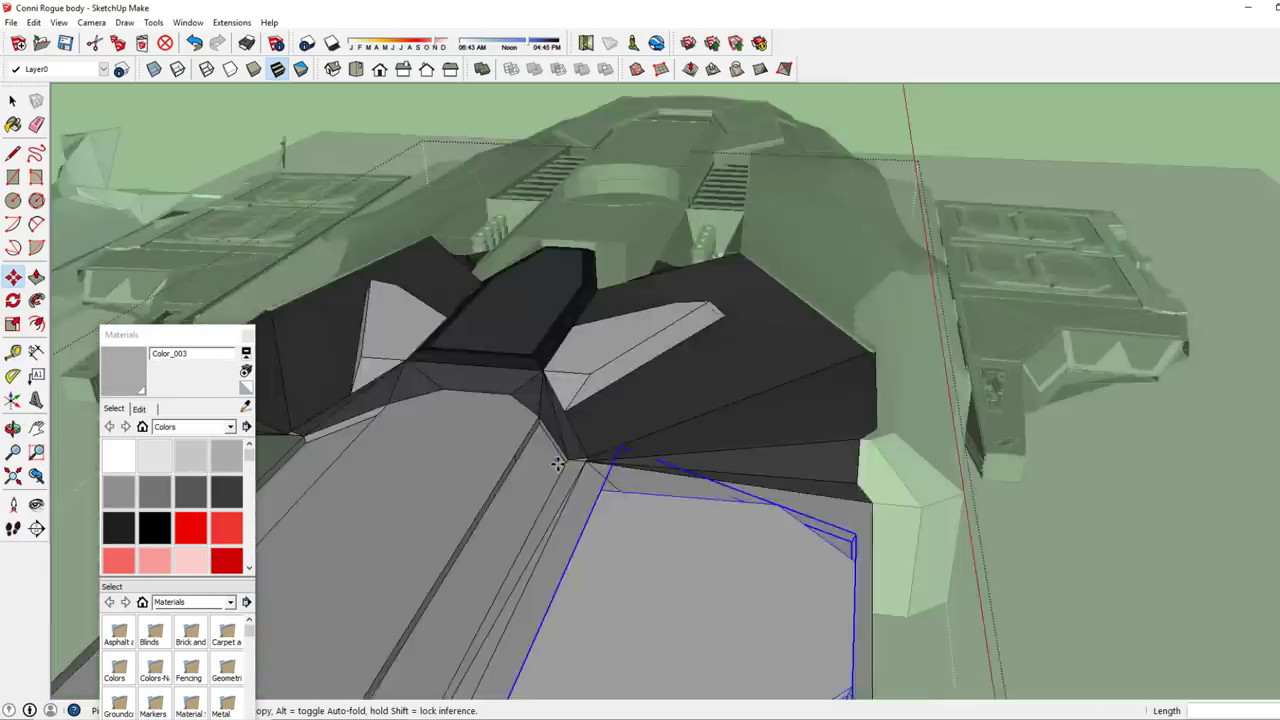
{"action": "middle_click_drag", "start_coordinate": [557, 463], "coordinate": [609, 286]}
{"action": "scroll", "coordinate": [664, 340], "scroll_direction": "up", "scroll_amount": 5}
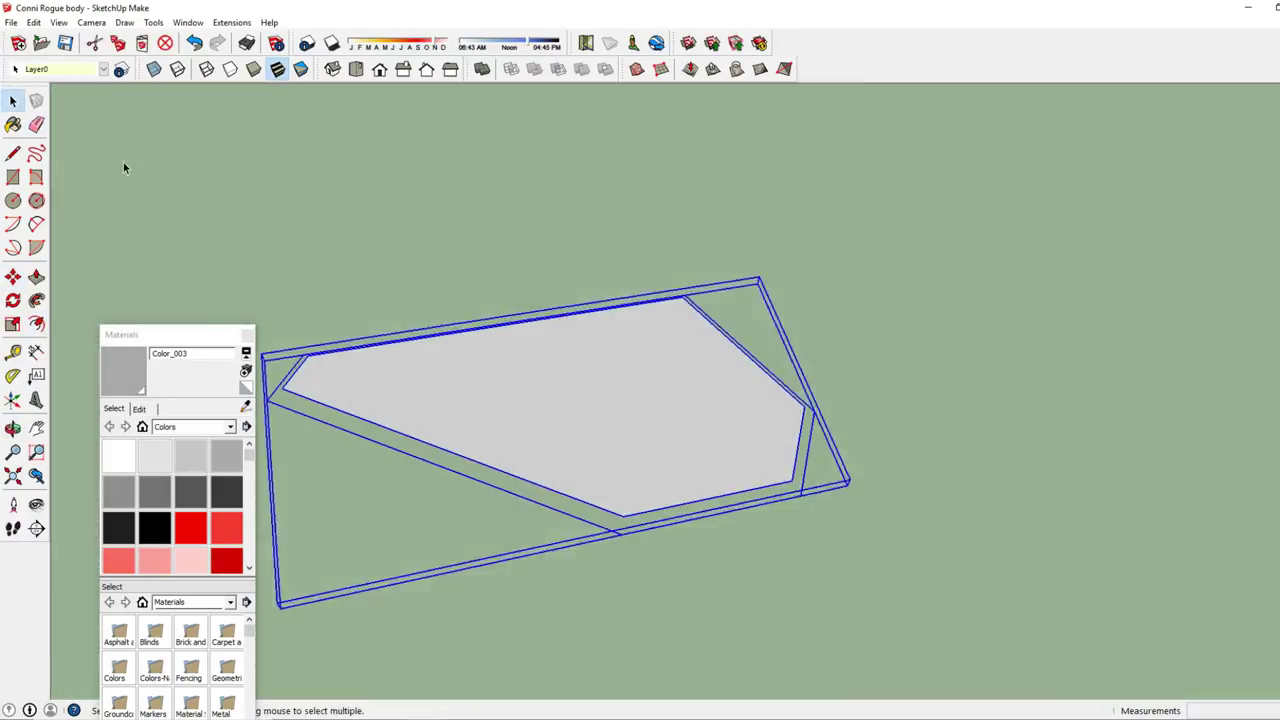
{"action": "scroll", "coordinate": [437, 404], "scroll_direction": "up", "scroll_amount": 5}
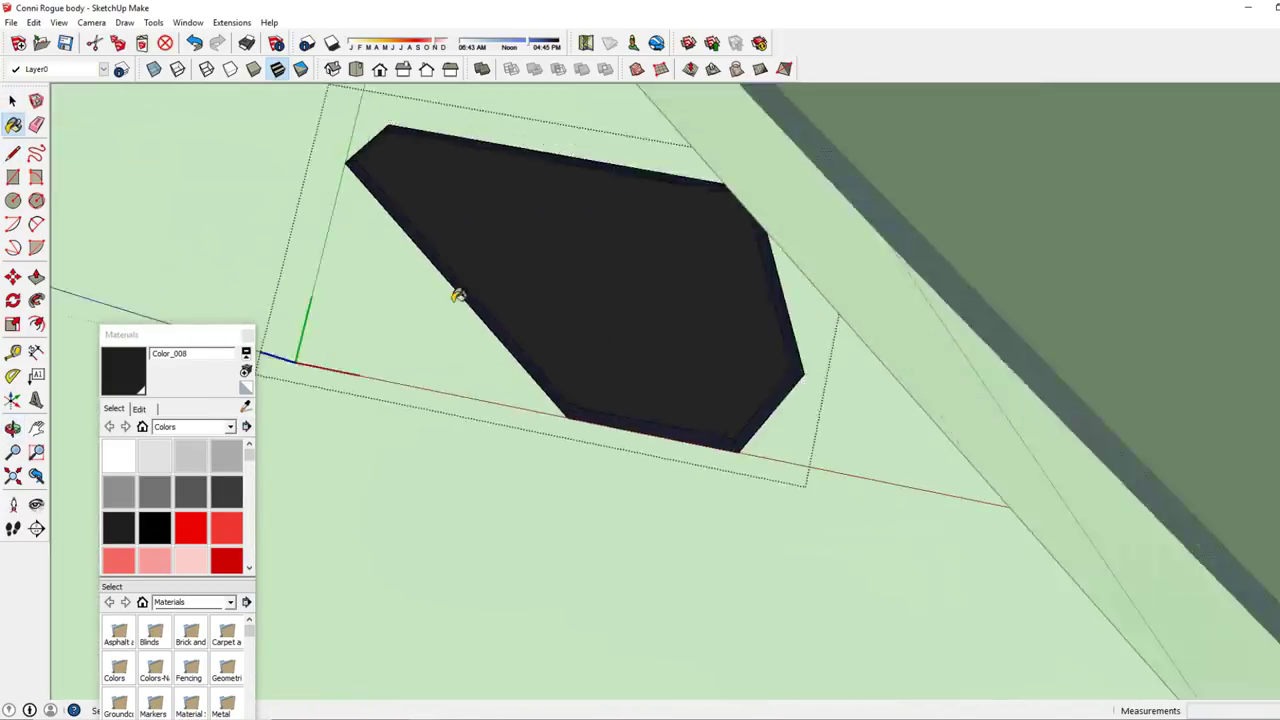
{"action": "left_click", "coordinate": [457, 295]}
{"action": "middle_click_drag", "start_coordinate": [457, 295], "coordinate": [691, 203]}
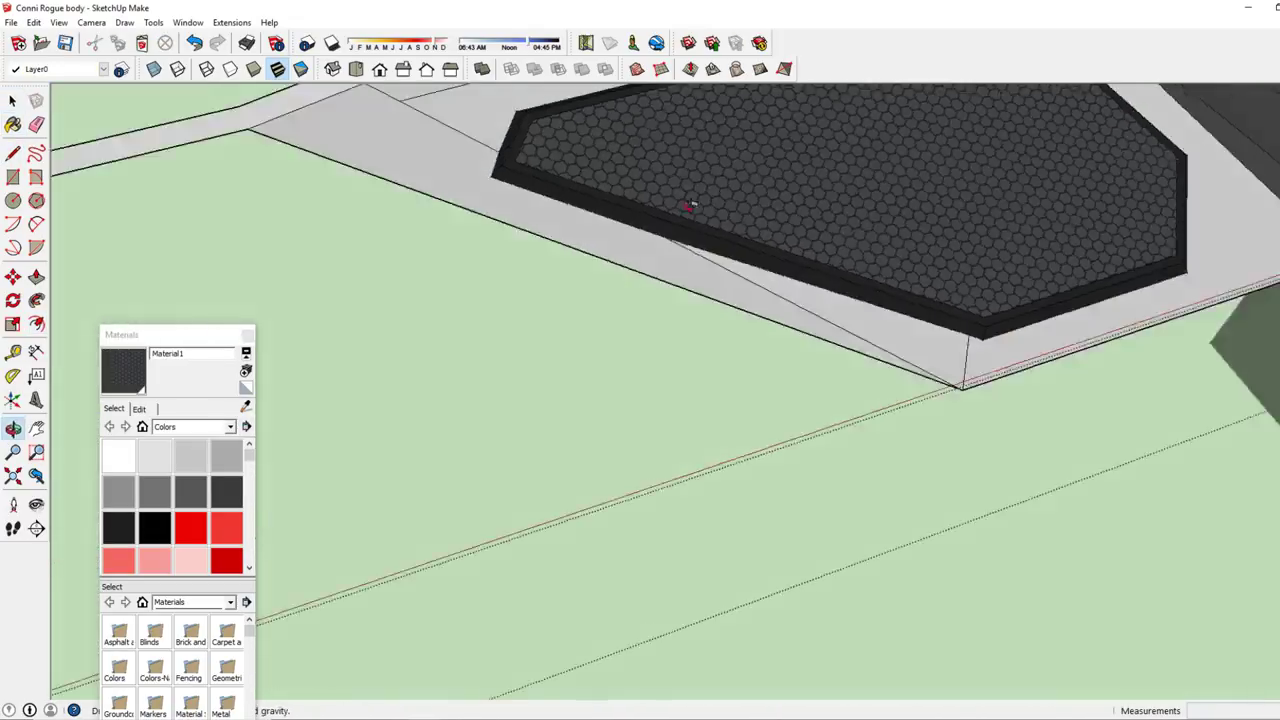
Select the hexagon plate's edges and open Soften/Smooth Edges for them.
{"action": "key", "text": "space"}
{"action": "left_click", "coordinate": [471, 271]}
{"action": "scroll", "coordinate": [573, 275], "scroll_direction": "up", "scroll_amount": 3}
{"action": "scroll", "coordinate": [573, 275], "scroll_direction": "down", "scroll_amount": 5}
{"action": "left_click", "coordinate": [629, 429]}
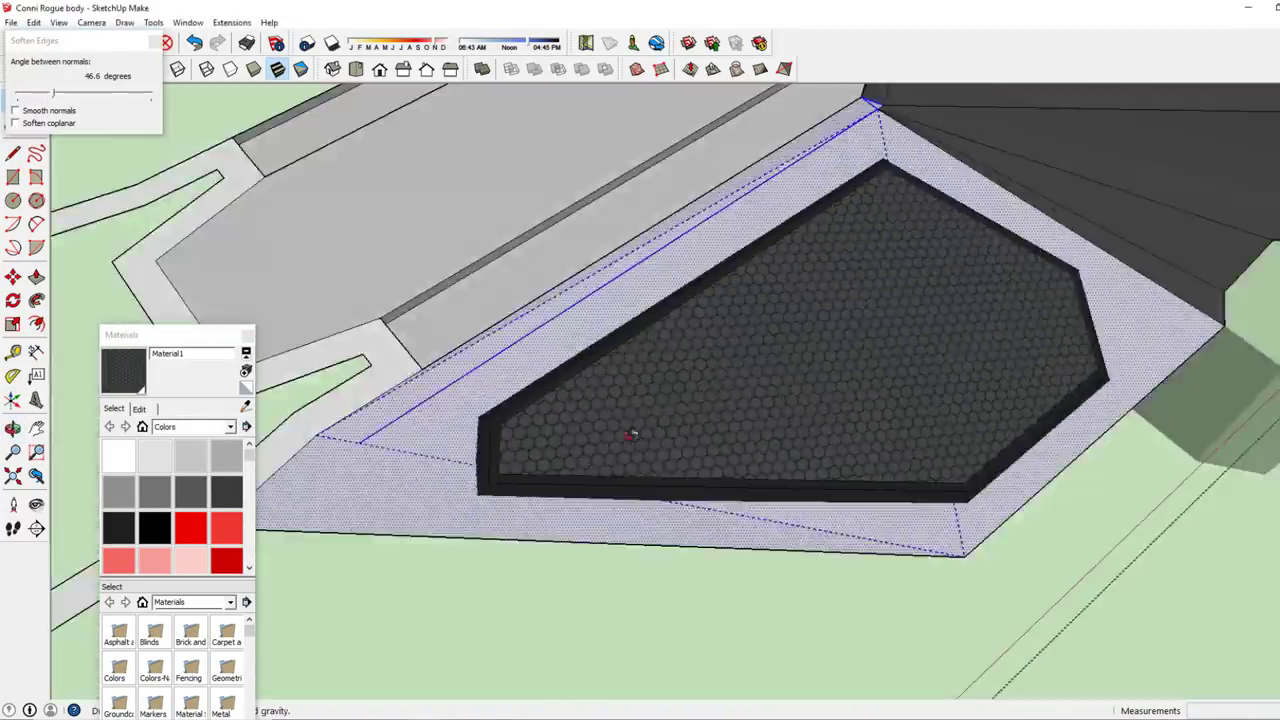
{"action": "middle_click_drag", "start_coordinate": [629, 429], "coordinate": [643, 206]}
Orbit from a close view of the grey strip out to the whole spaceship.
{"action": "key", "text": "l"}
{"action": "key", "text": "space"}
{"action": "middle_click_drag", "start_coordinate": [433, 402], "coordinate": [635, 288]}
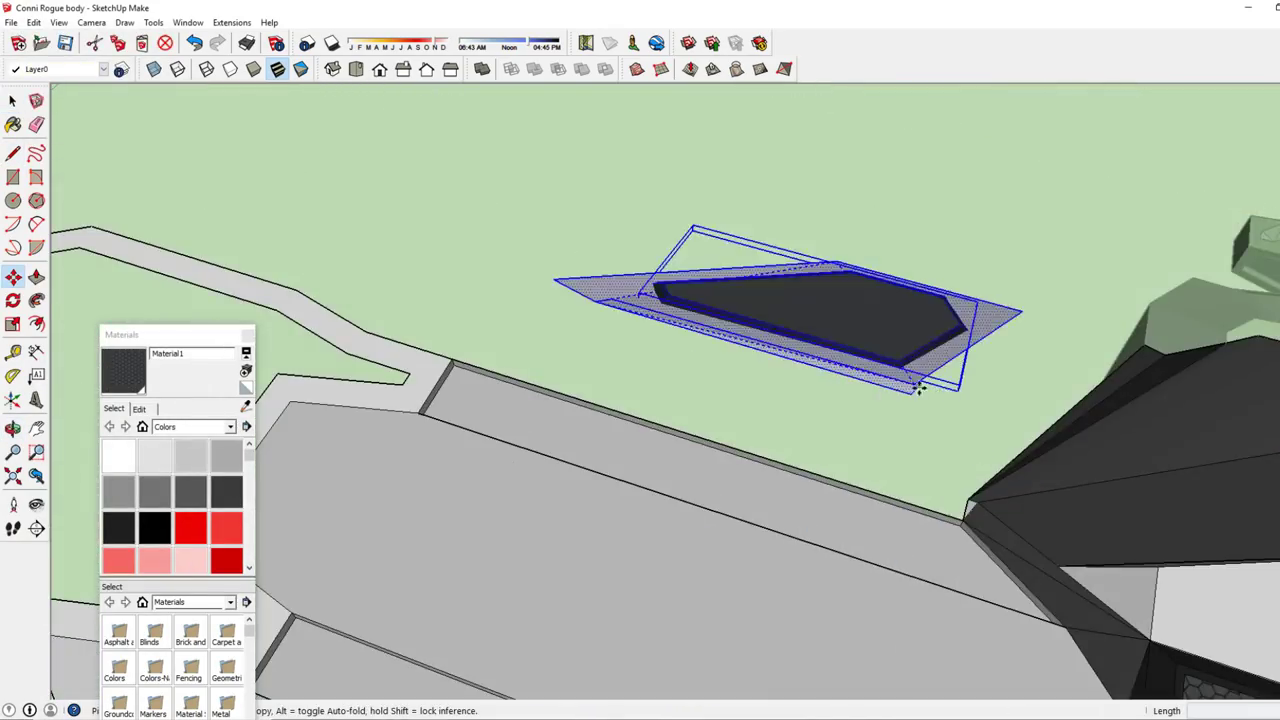
{"action": "mouse_move", "coordinate": [918, 388]}
{"action": "middle_mouse_down"}
{"action": "mouse_move", "coordinate": [700, 386]}
{"action": "mouse_move", "coordinate": [813, 320]}
{"action": "mouse_move", "coordinate": [757, 420]}
{"action": "middle_mouse_up"}
{"action": "scroll", "coordinate": [857, 414], "scroll_direction": "down", "scroll_amount": 5}
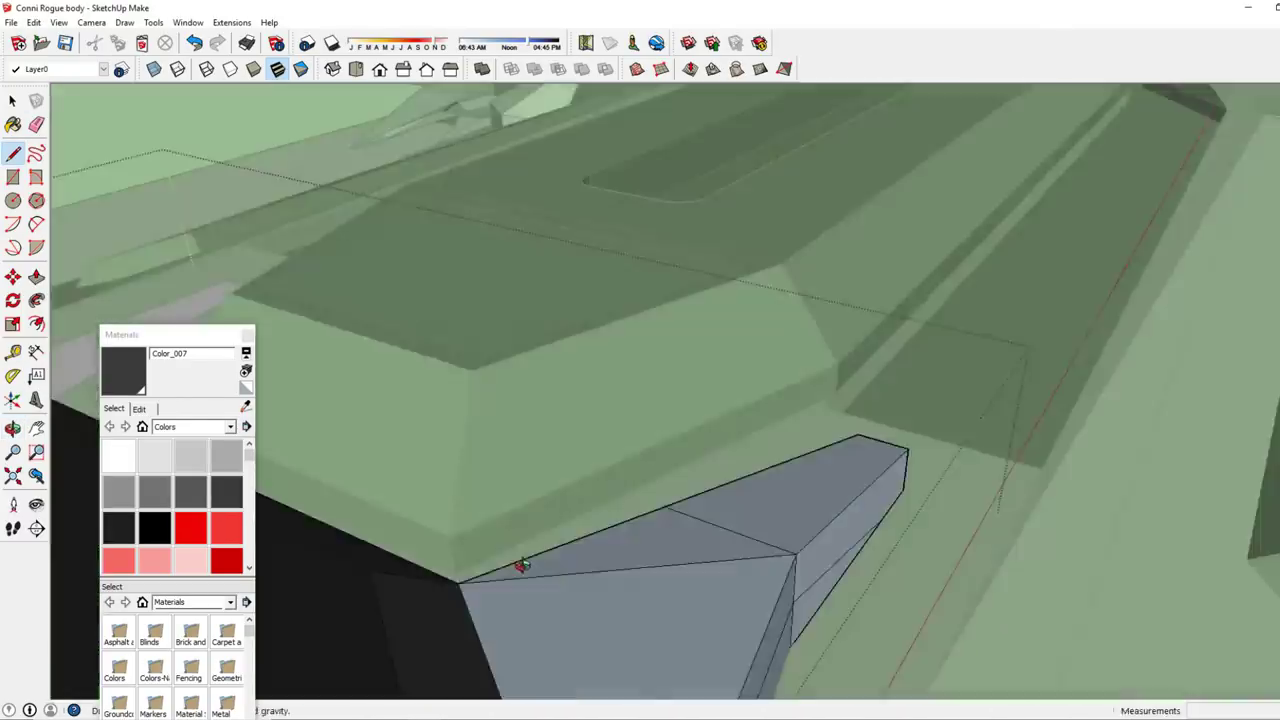
Orbit out through several angles to view the whole dark ship.
{"action": "mouse_move", "coordinate": [522, 565]}
{"action": "middle_mouse_down"}
{"action": "mouse_move", "coordinate": [849, 443]}
{"action": "mouse_move", "coordinate": [1006, 457]}
{"action": "mouse_move", "coordinate": [771, 629]}
{"action": "mouse_move", "coordinate": [734, 444]}
{"action": "middle_mouse_up"}
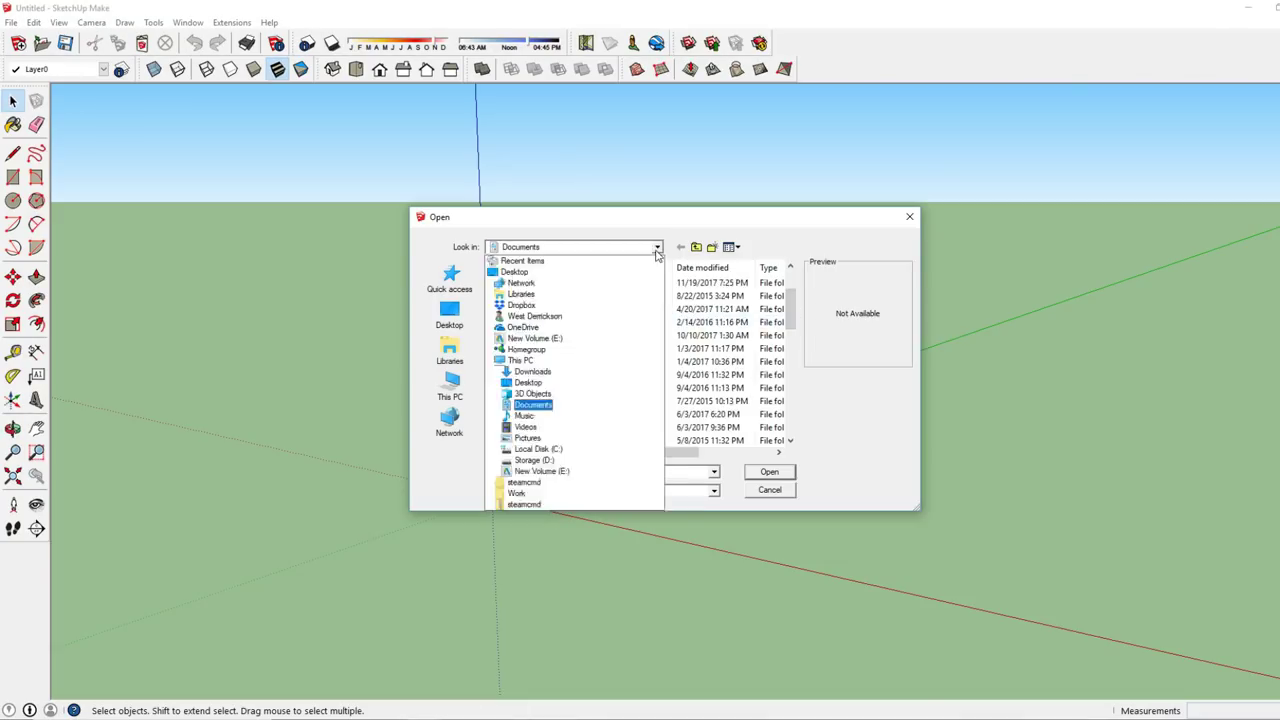
Inspect the hatch panel's edge up close and select the round hatch.
{"action": "left_click", "coordinate": [657, 252]}
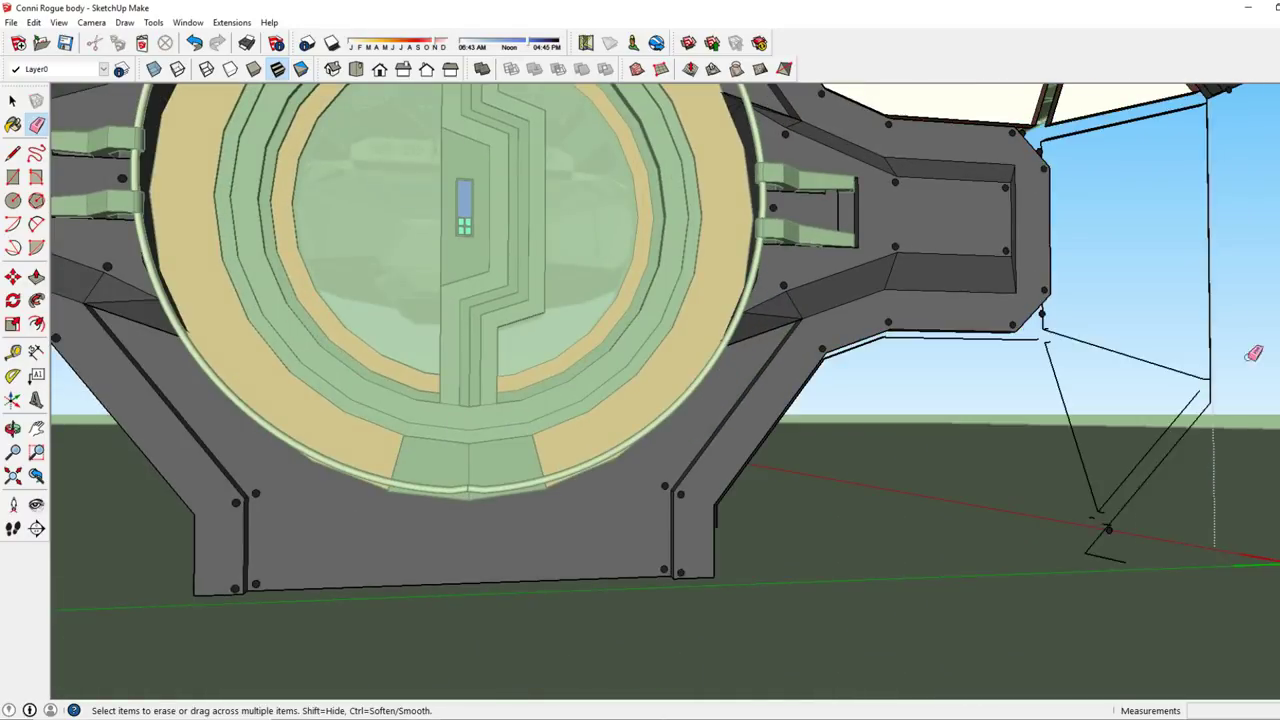
{"action": "middle_click_drag", "start_coordinate": [1040, 337], "coordinate": [460, 312]}
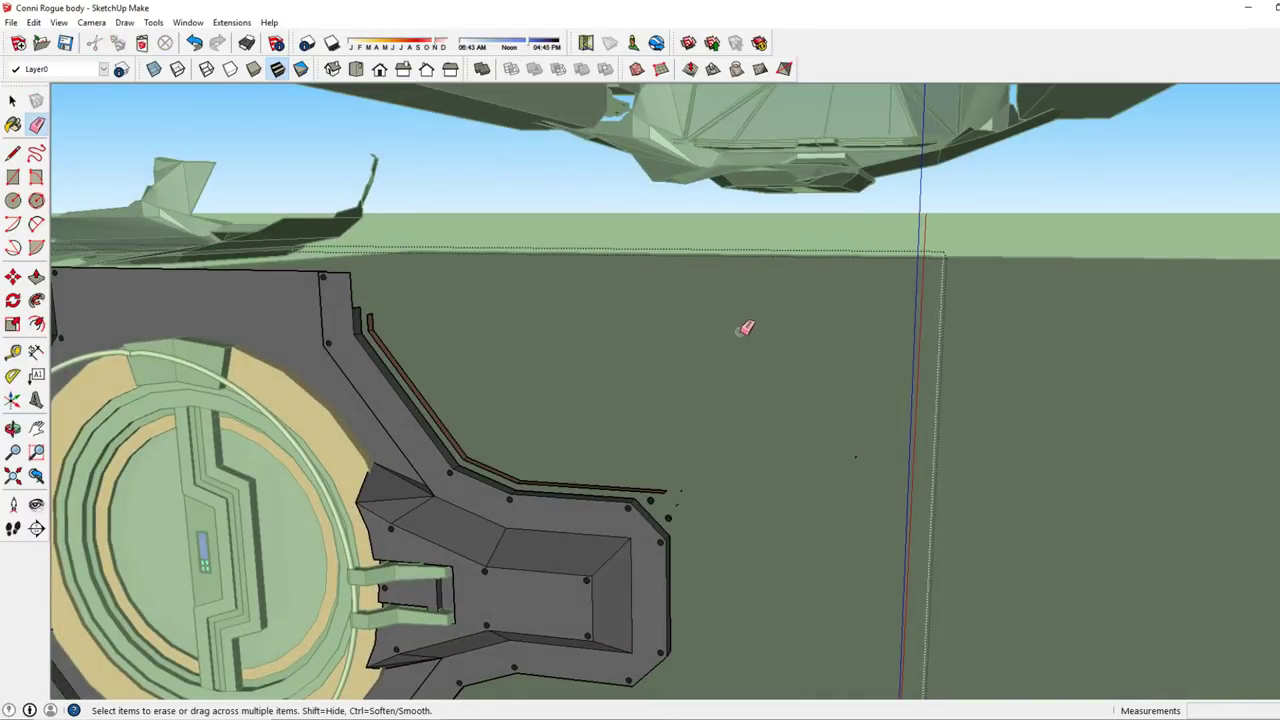
{"action": "middle_click_drag", "start_coordinate": [746, 328], "coordinate": [629, 458]}
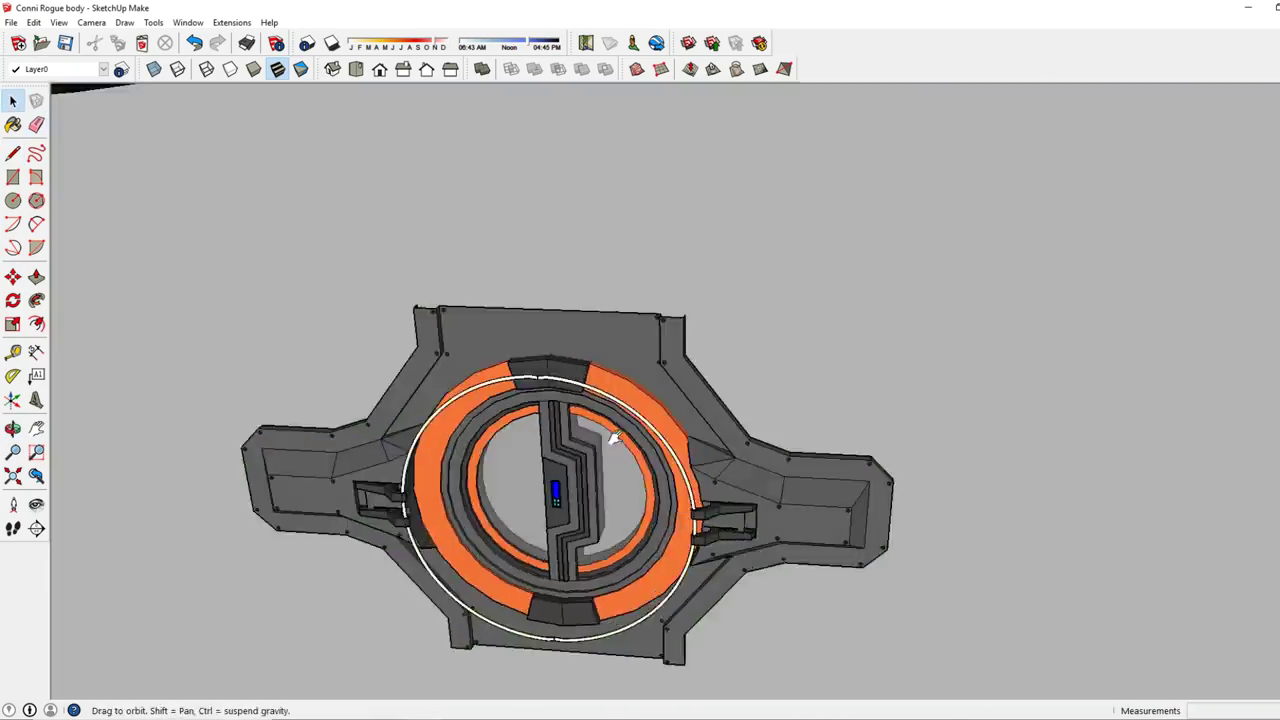
{"action": "left_click", "coordinate": [613, 438]}
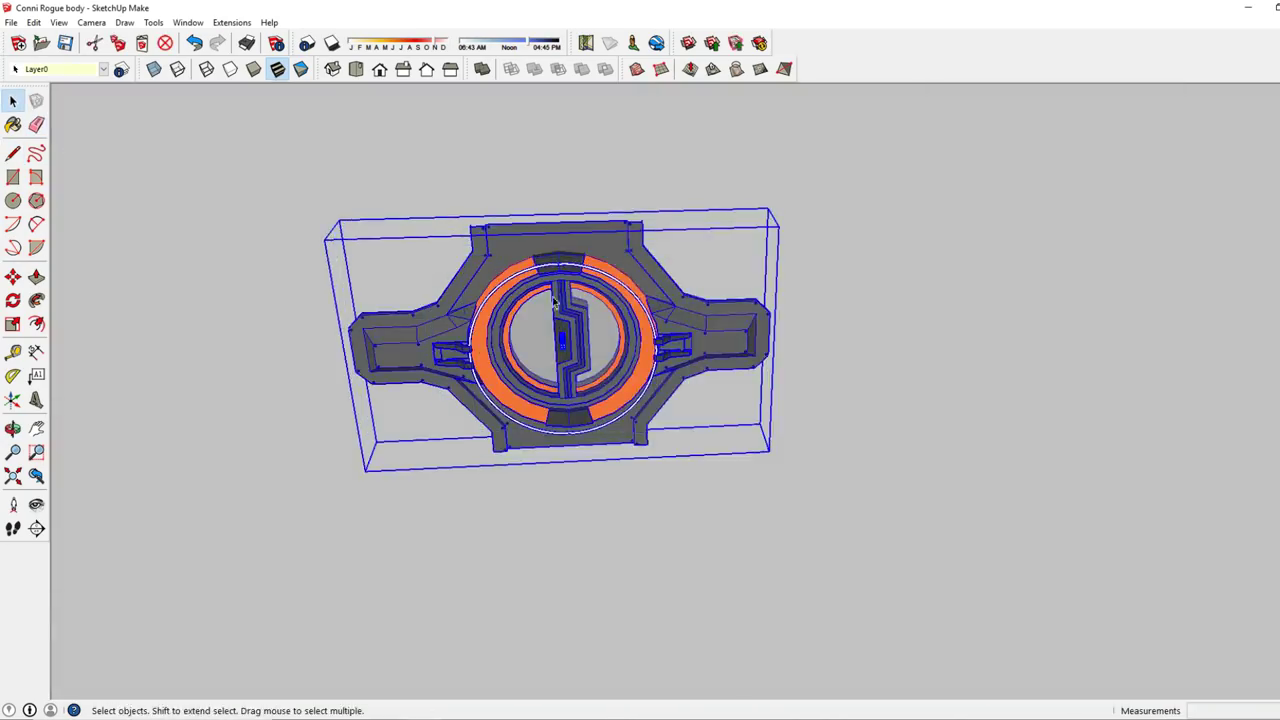
{"action": "middle_click_drag", "start_coordinate": [613, 438], "coordinate": [914, 391]}
Move the round hatch beneath the ship and open the hatch component for editing.
{"action": "key", "text": "m"}
{"action": "middle_click_drag", "start_coordinate": [518, 397], "coordinate": [556, 370]}
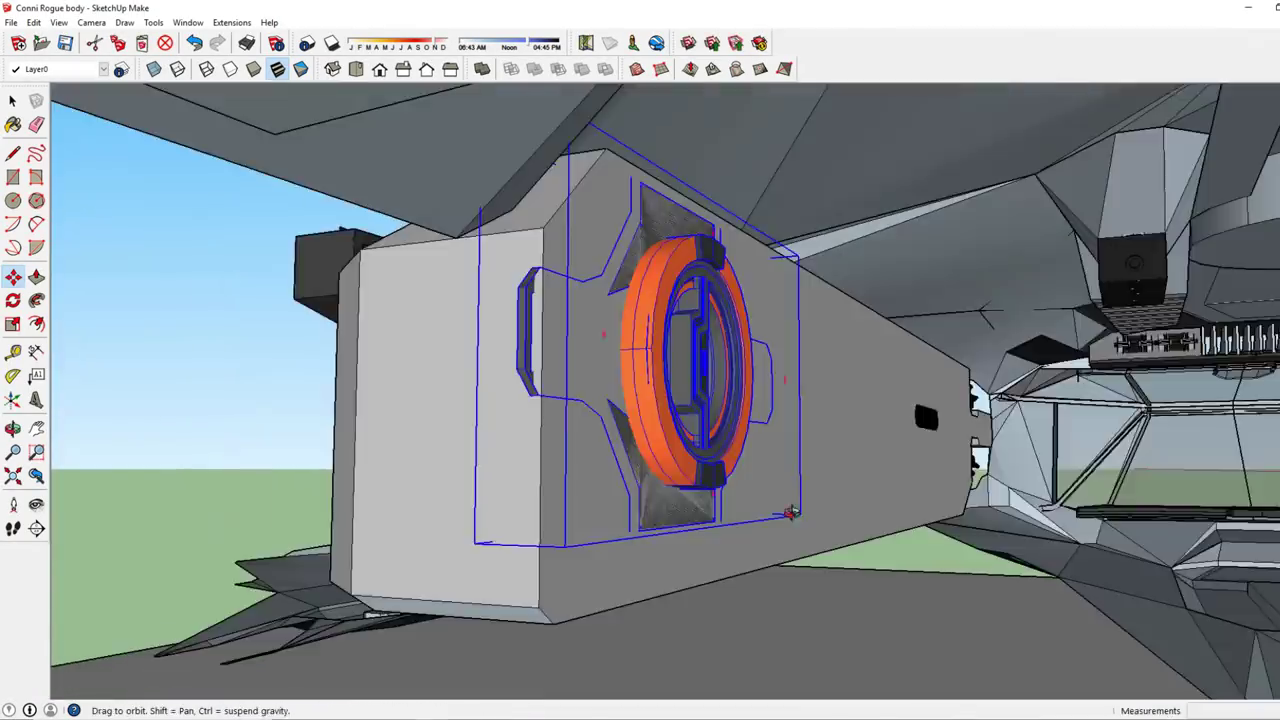
{"action": "scroll", "coordinate": [790, 513], "scroll_direction": "up", "scroll_amount": 5}
{"action": "scroll", "coordinate": [676, 492], "scroll_direction": "down", "scroll_amount": 8}
{"action": "middle_click_drag", "start_coordinate": [676, 492], "coordinate": [676, 492]}
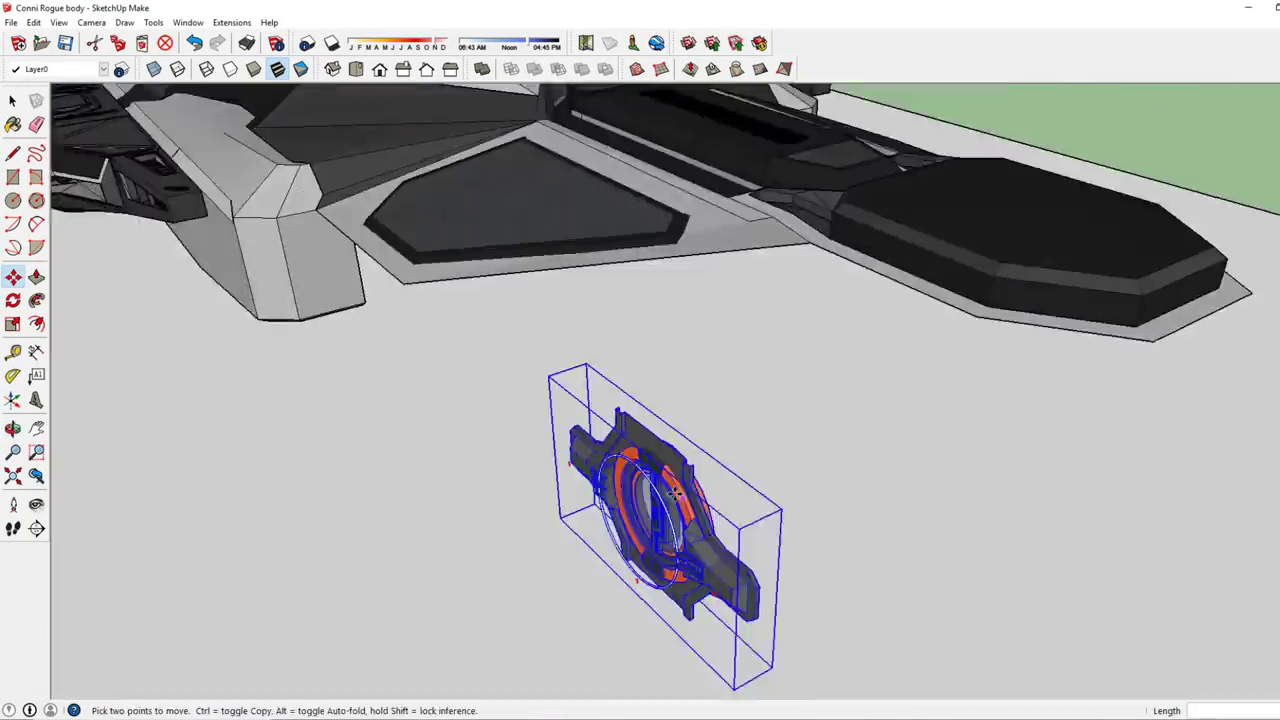
{"action": "double_click", "coordinate": [676, 492]}
{"action": "key", "text": "b"}
{"action": "scroll", "coordinate": [413, 290], "scroll_direction": "up", "scroll_amount": 5}
Turn the fin geometry into a component, viewed from its underside.
{"action": "key", "text": "space"}
{"action": "scroll", "coordinate": [700, 480], "scroll_direction": "down", "scroll_amount": 10}
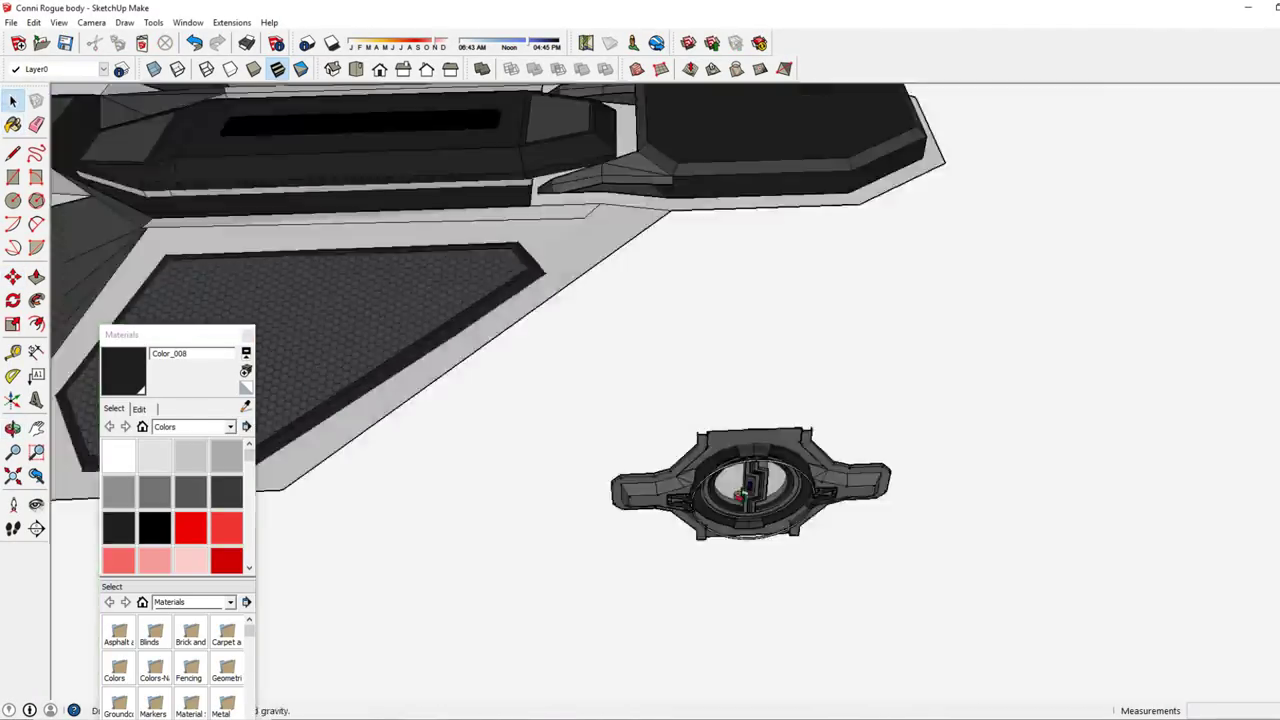
{"action": "mouse_move", "coordinate": [750, 486]}
{"action": "middle_mouse_down"}
{"action": "mouse_move", "coordinate": [922, 377]}
{"action": "mouse_move", "coordinate": [850, 450]}
{"action": "middle_mouse_up"}
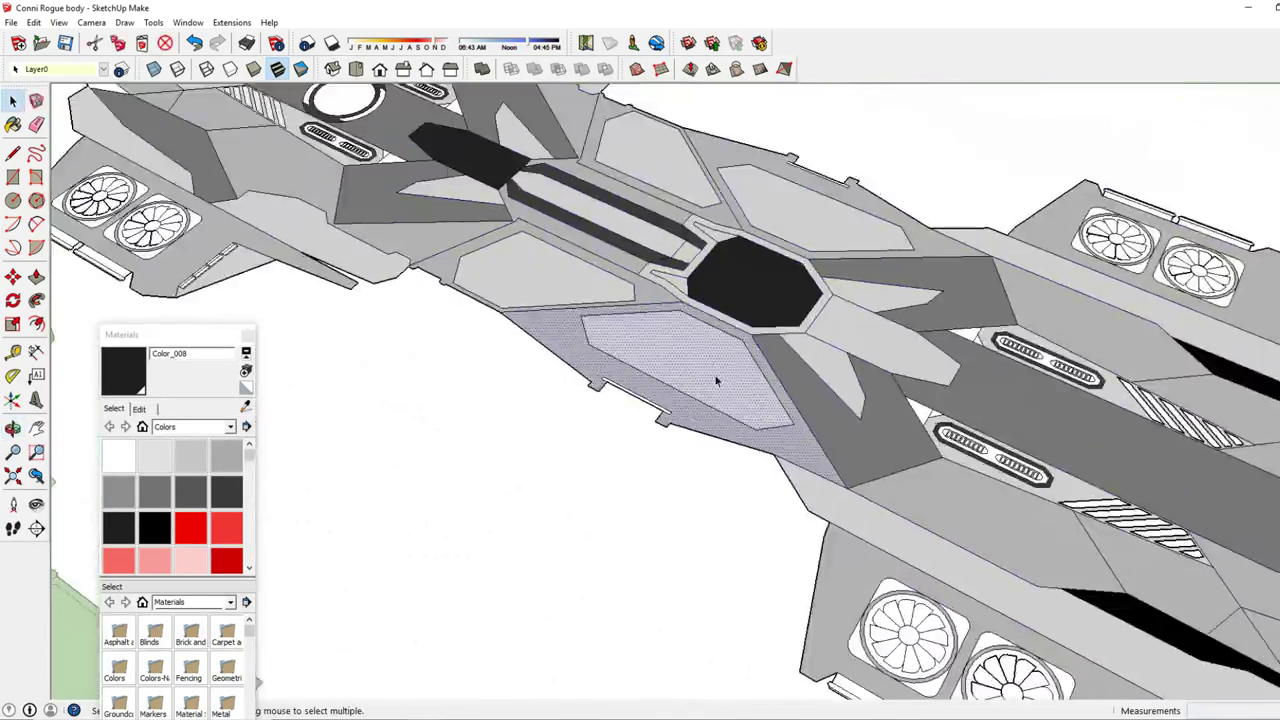
{"action": "scroll", "coordinate": [781, 510], "scroll_direction": "down", "scroll_amount": 5}
{"action": "middle_click_drag", "start_coordinate": [647, 360], "coordinate": [640, 330]}
{"action": "scroll", "coordinate": [640, 330], "scroll_direction": "up", "scroll_amount": 3}
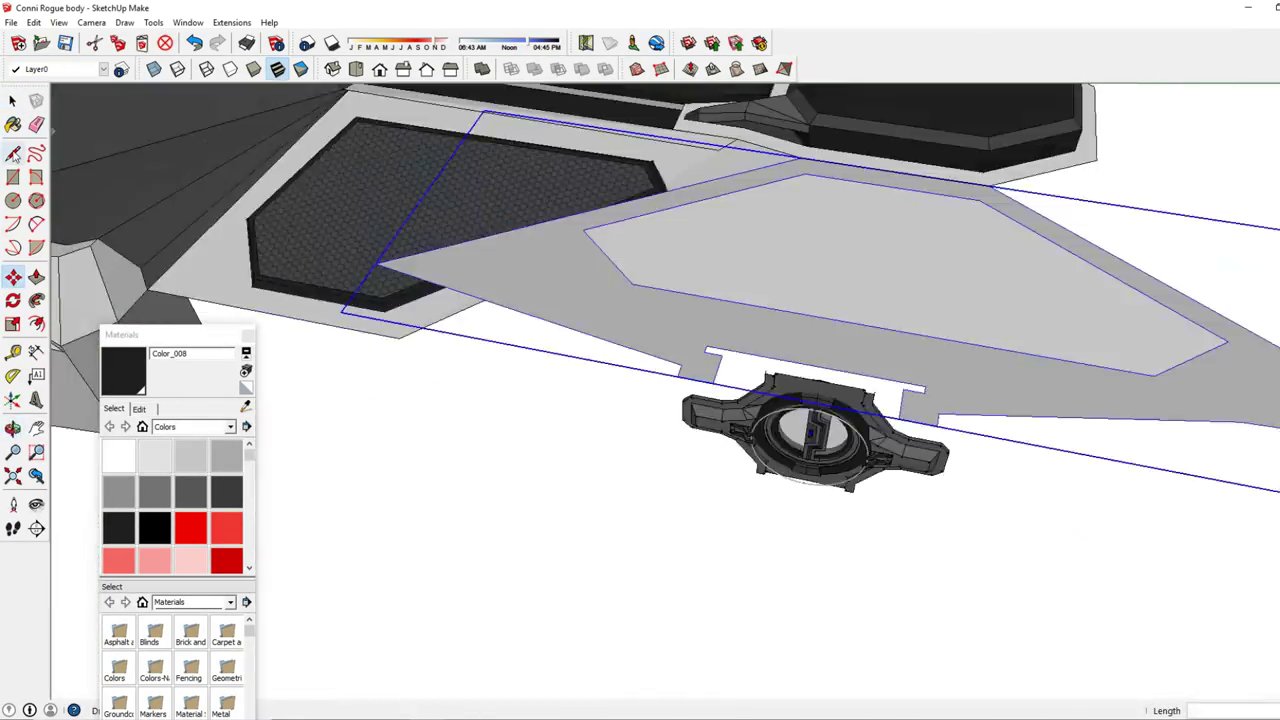
{"action": "key", "text": "g"}
{"action": "key", "text": "Return"}
Draw edges from the fin's lower edge down to the top of the engine pod.
{"action": "key", "text": "l"}
{"action": "left_click", "coordinate": [685, 237]}
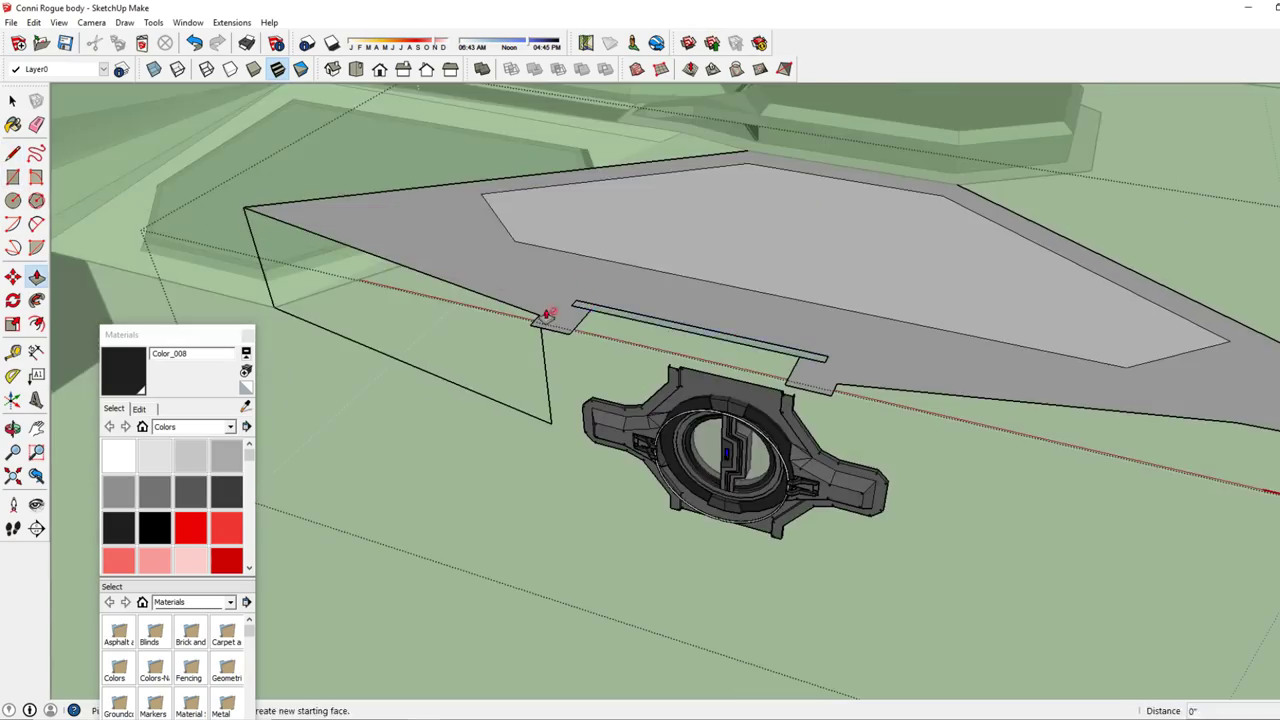
{"action": "scroll", "coordinate": [705, 456], "scroll_direction": "up", "scroll_amount": 5}
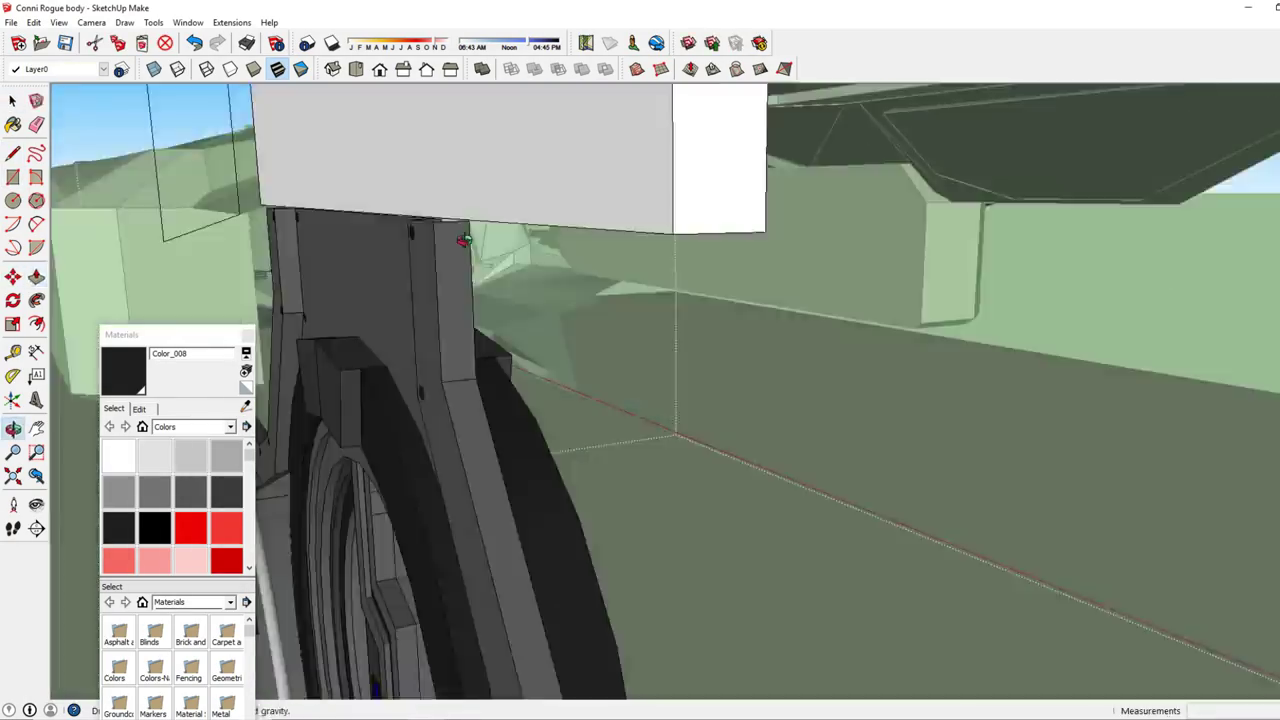
{"action": "middle_click_drag", "start_coordinate": [705, 456], "coordinate": [730, 420]}
{"action": "scroll", "coordinate": [730, 420], "scroll_direction": "down", "scroll_amount": 3}
{"action": "key", "text": "l"}
{"action": "scroll", "coordinate": [771, 328], "scroll_direction": "up", "scroll_amount": 3}
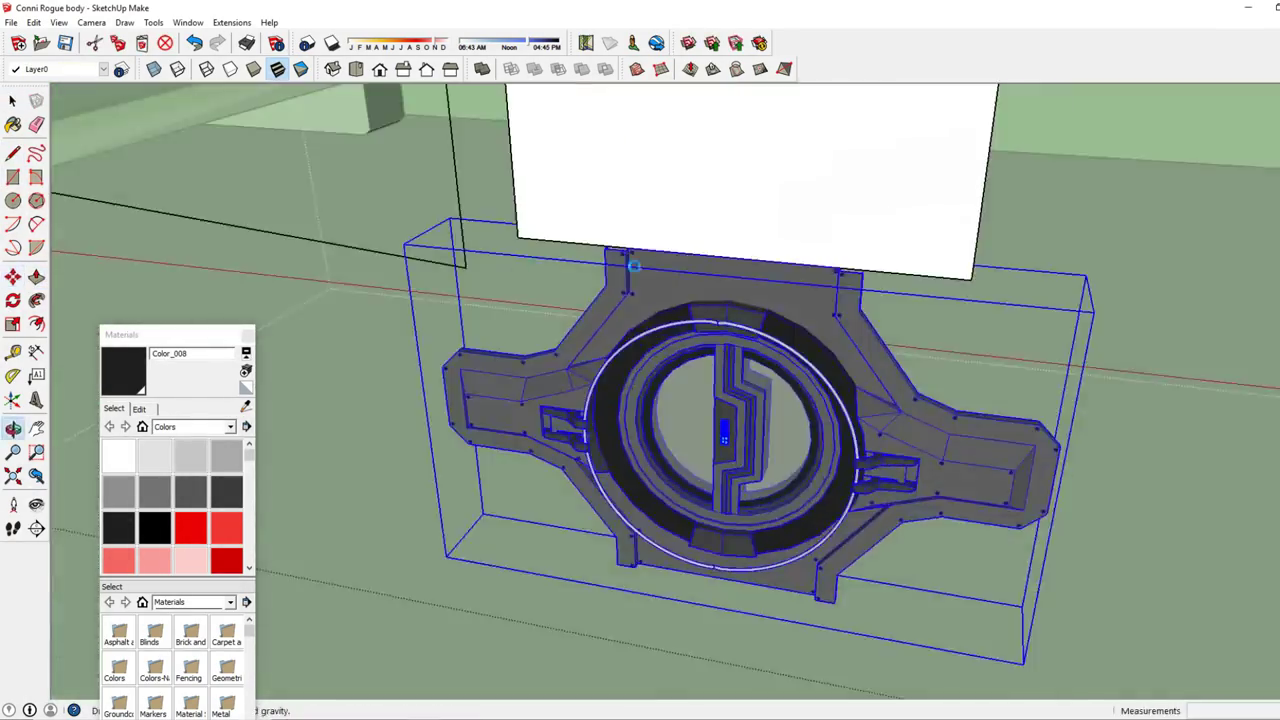
{"action": "middle_click_drag", "start_coordinate": [771, 328], "coordinate": [660, 250]}
{"action": "scroll", "coordinate": [660, 250], "scroll_direction": "down", "scroll_amount": 3}
{"action": "left_click", "coordinate": [658, 203]}
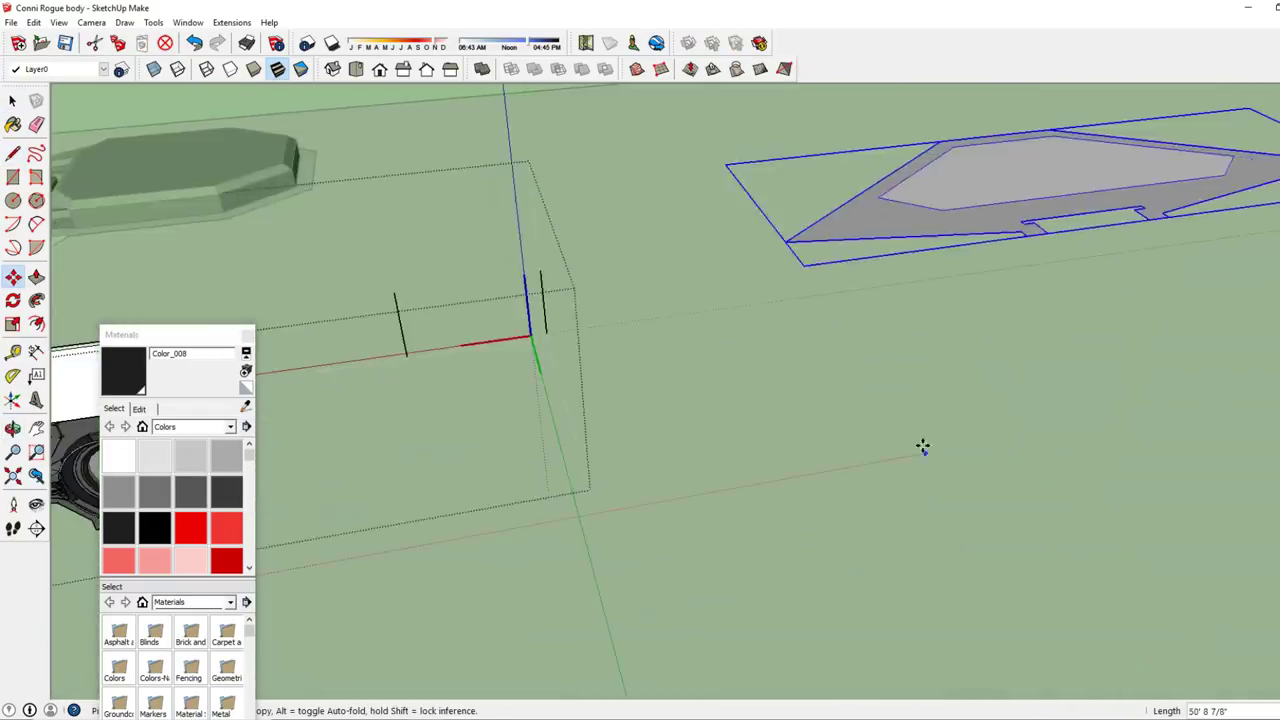
Finish the faceted mount and orbit around the pod and fin to review it.
{"action": "mouse_move", "coordinate": [922, 447]}
{"action": "middle_mouse_down"}
{"action": "mouse_move", "coordinate": [423, 337]}
{"action": "mouse_move", "coordinate": [689, 394]}
{"action": "middle_mouse_up"}
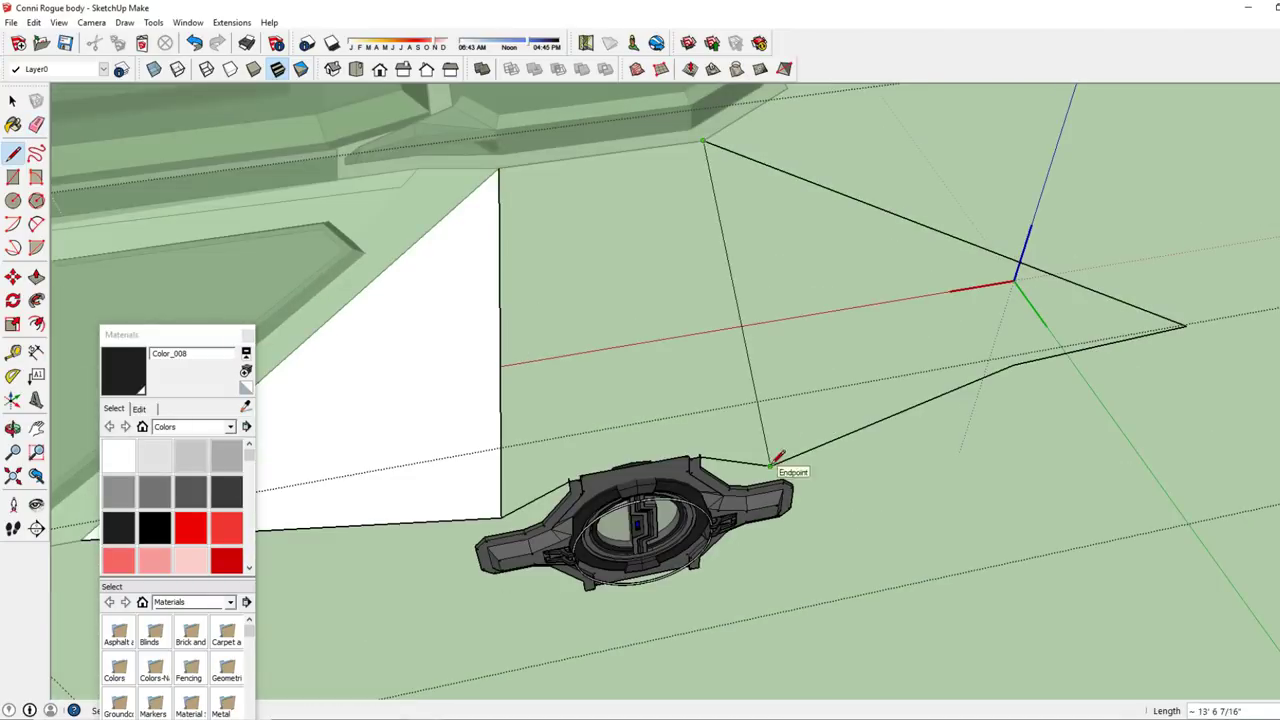
{"action": "scroll", "coordinate": [778, 456], "scroll_direction": "up", "scroll_amount": 4}
{"action": "mouse_move", "coordinate": [778, 456]}
{"action": "middle_mouse_down"}
{"action": "mouse_move", "coordinate": [943, 298]}
{"action": "mouse_move", "coordinate": [725, 597]}
{"action": "middle_mouse_up"}
{"action": "scroll", "coordinate": [940, 300], "scroll_direction": "down", "scroll_amount": 3}
{"action": "scroll", "coordinate": [725, 597], "scroll_direction": "up", "scroll_amount": 3}
{"action": "middle_click_drag", "start_coordinate": [738, 233], "coordinate": [574, 355]}
{"action": "key", "text": "space"}
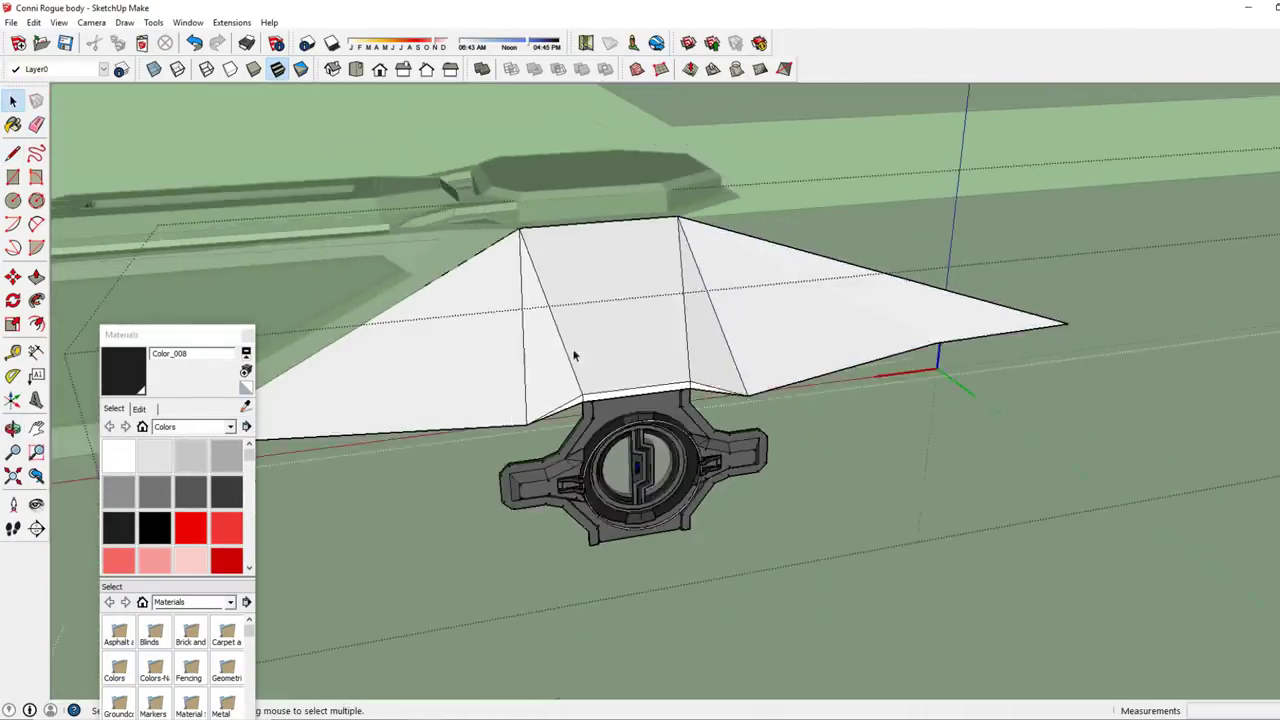
{"action": "scroll", "coordinate": [648, 357], "scroll_direction": "up", "scroll_amount": 3}
{"action": "scroll", "coordinate": [771, 551], "scroll_direction": "down", "scroll_amount": 6}
{"action": "middle_click_drag", "start_coordinate": [783, 400], "coordinate": [700, 450]}
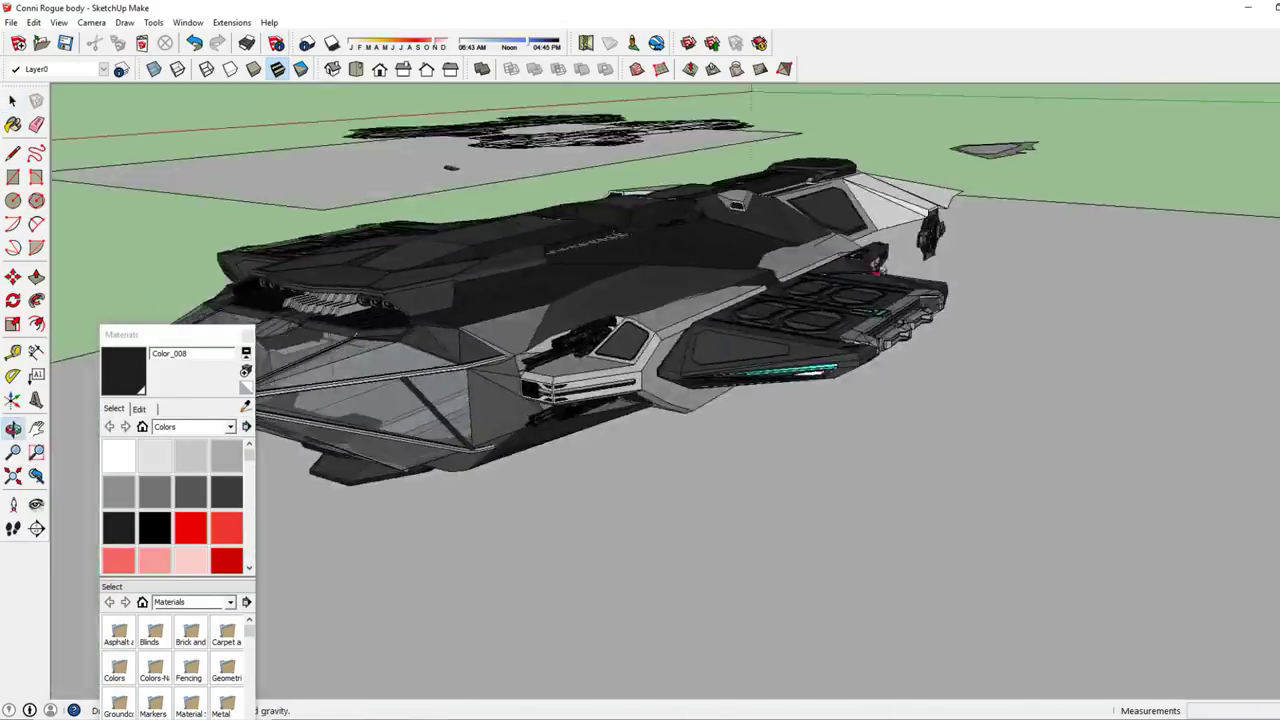
{"action": "scroll", "coordinate": [700, 450], "scroll_direction": "up", "scroll_amount": 3}
{"action": "scroll", "coordinate": [750, 361], "scroll_direction": "up", "scroll_amount": 3}
{"action": "mouse_move", "coordinate": [750, 361]}
{"action": "middle_mouse_down"}
{"action": "mouse_move", "coordinate": [720, 329]}
{"action": "mouse_move", "coordinate": [919, 413]}
{"action": "middle_mouse_up"}
Rotate the hex-patterned plate inside the fin part by about 3.2° to align with the wing.
{"action": "double_click", "coordinate": [720, 329]}
{"action": "key", "text": "m"}
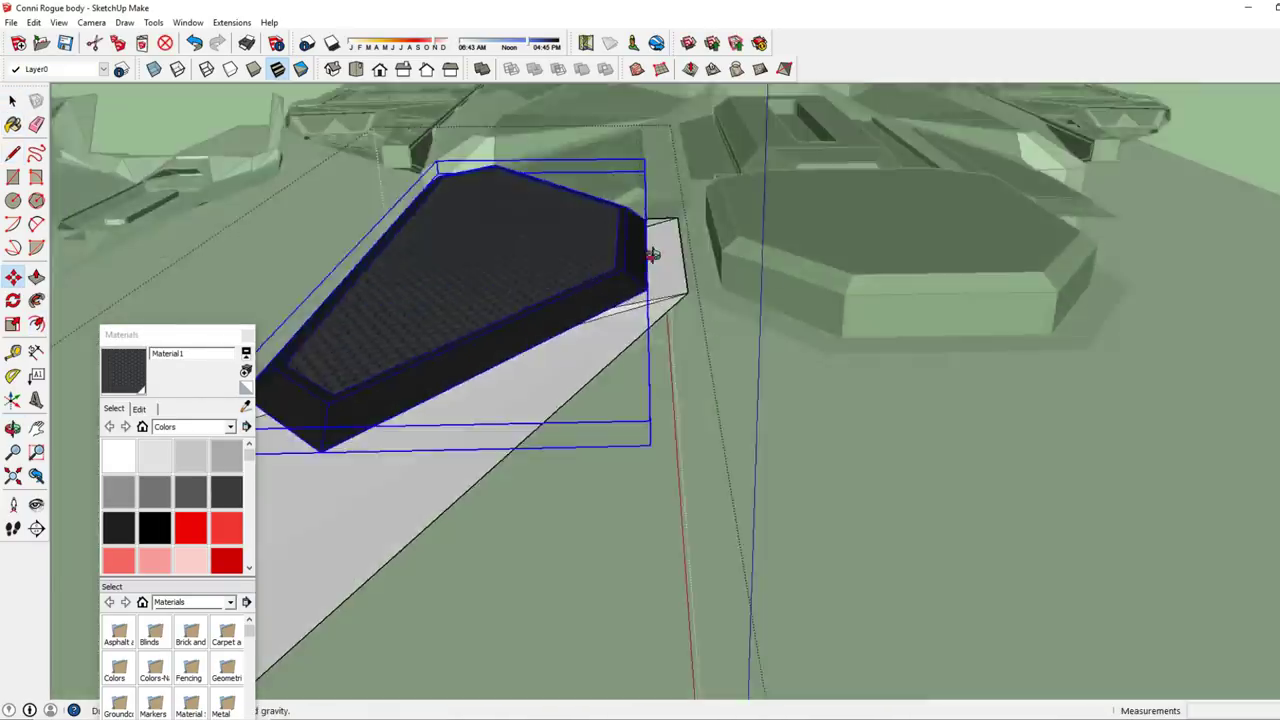
{"action": "middle_click_drag", "start_coordinate": [652, 254], "coordinate": [681, 252]}
{"action": "key", "text": "q"}
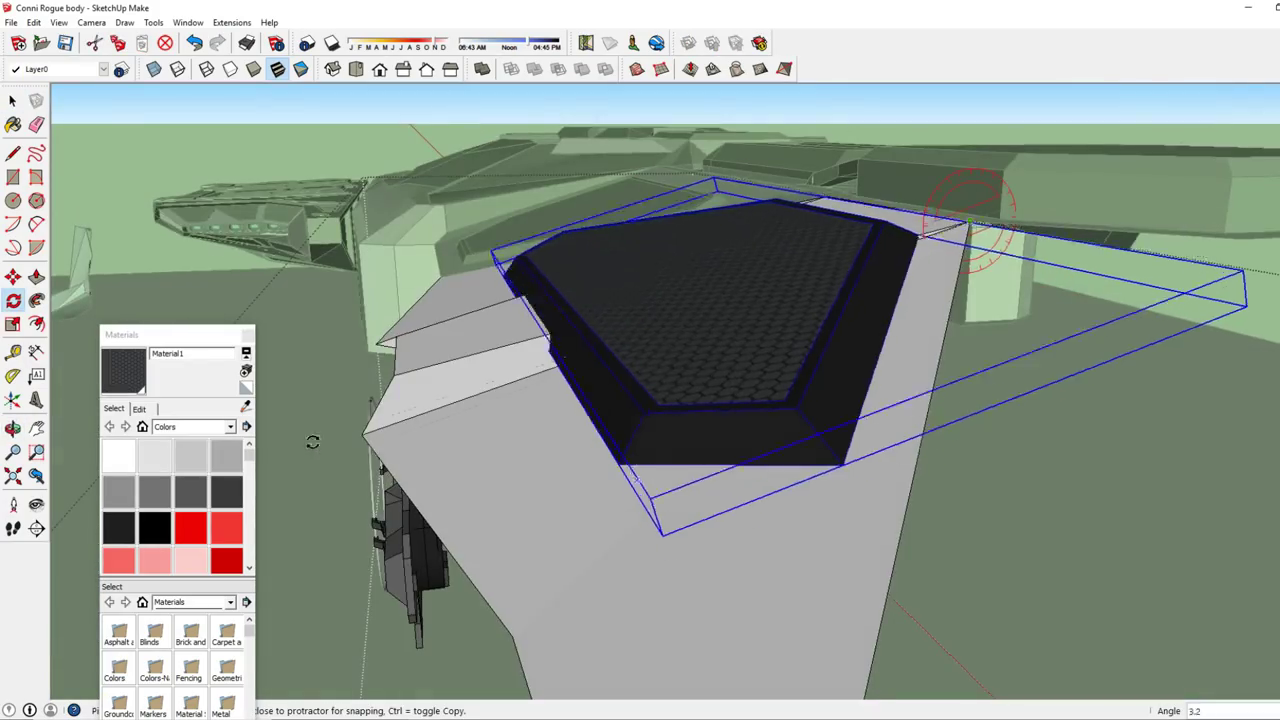
{"action": "middle_click_drag", "start_coordinate": [312, 441], "coordinate": [598, 220]}
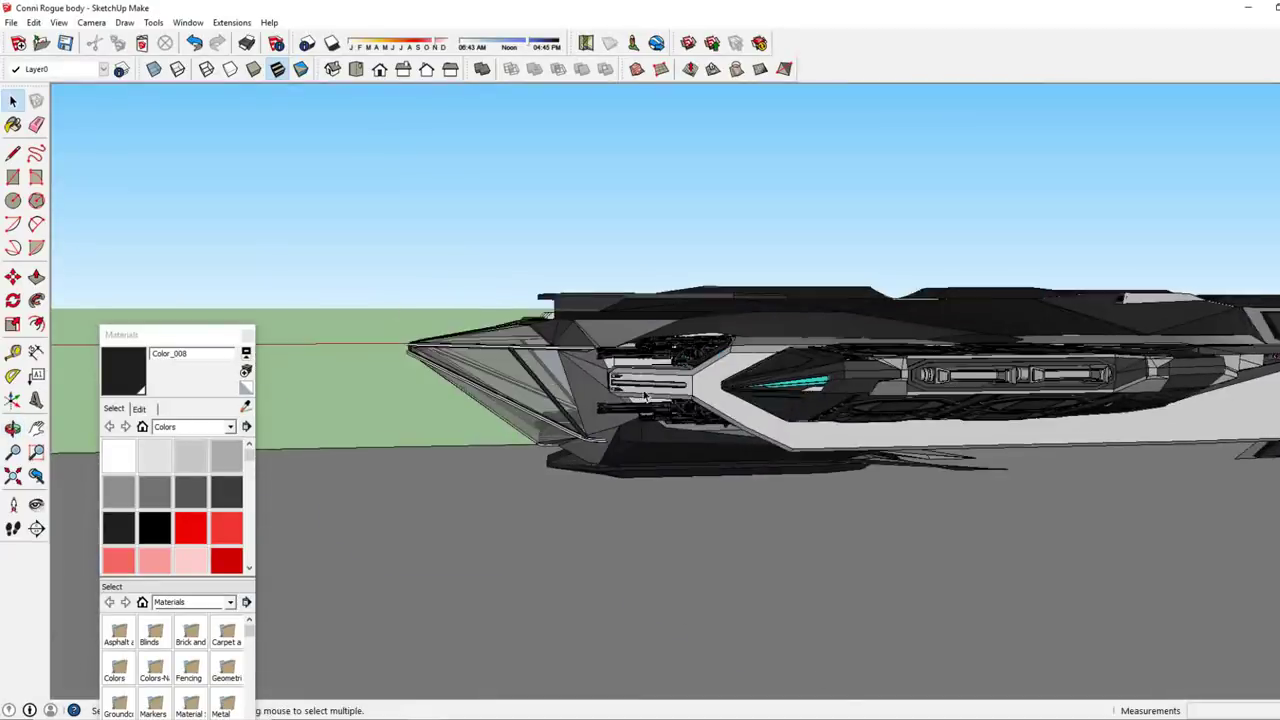
Draw an angled edge from the housing's bottom corner across its underside.
{"action": "middle_click_drag", "start_coordinate": [645, 397], "coordinate": [636, 517]}
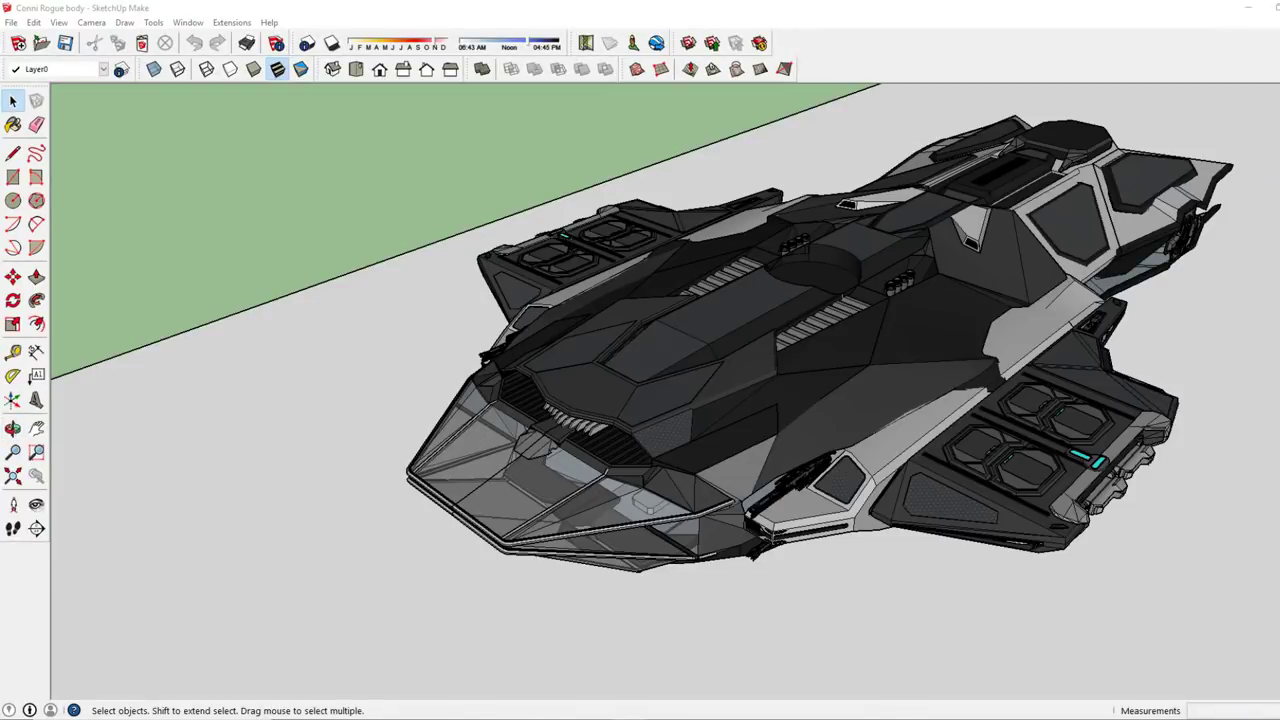
{"action": "middle_click_drag", "start_coordinate": [640, 400], "coordinate": [567, 342]}
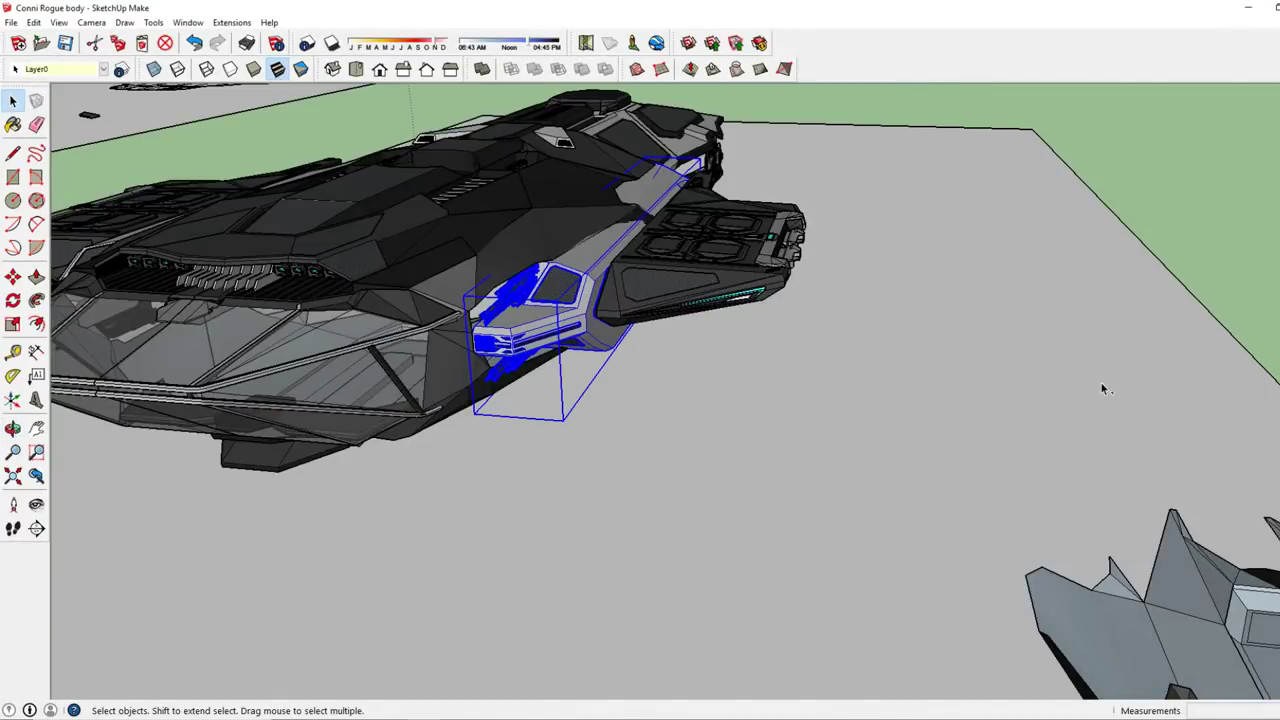
{"action": "key", "text": "l"}
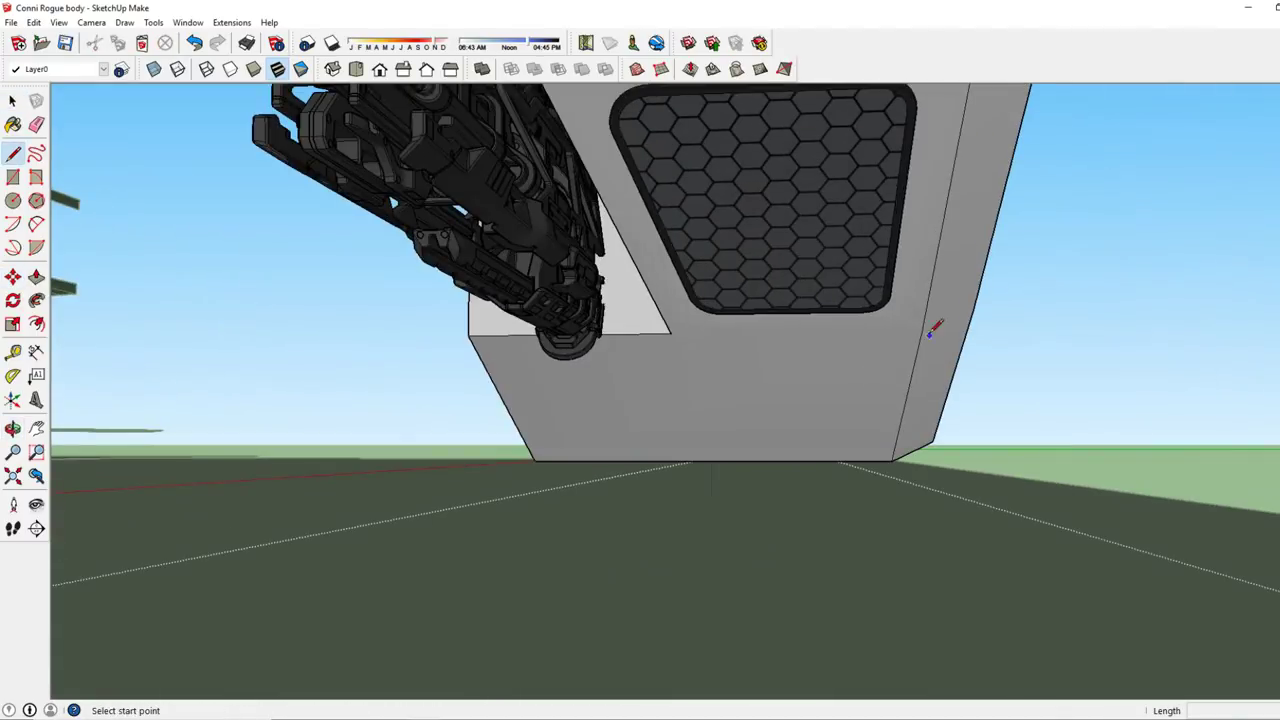
{"action": "left_click", "coordinate": [612, 333]}
{"action": "mouse_move", "coordinate": [675, 278]}
{"action": "middle_mouse_down"}
{"action": "mouse_move", "coordinate": [806, 452]}
{"action": "mouse_move", "coordinate": [635, 272]}
{"action": "middle_mouse_up"}
{"action": "key", "text": "Escape"}
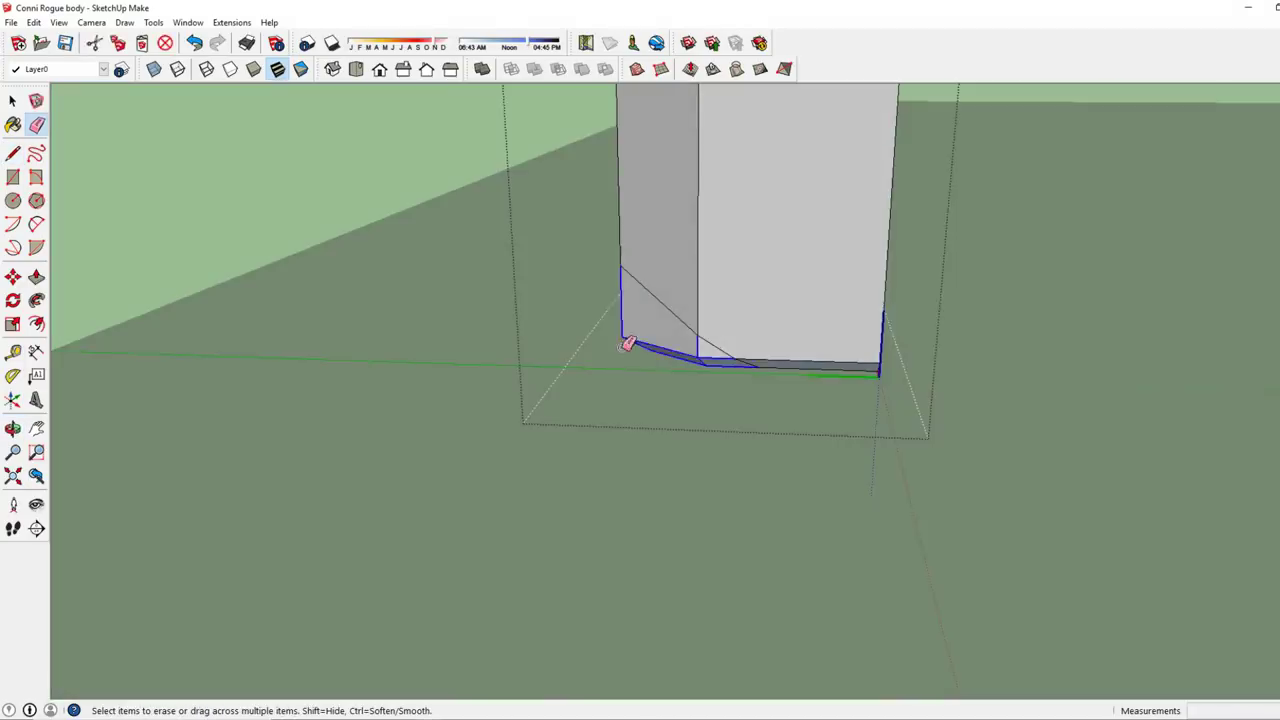
{"action": "key", "text": "l"}
{"action": "middle_click_drag", "start_coordinate": [628, 343], "coordinate": [560, 340]}
{"action": "left_click", "coordinate": [787, 352]}
{"action": "mouse_move", "coordinate": [575, 291]}
{"action": "middle_mouse_down"}
{"action": "mouse_move", "coordinate": [908, 331]}
{"action": "mouse_move", "coordinate": [759, 394]}
{"action": "middle_mouse_up"}
{"action": "key", "text": "space"}
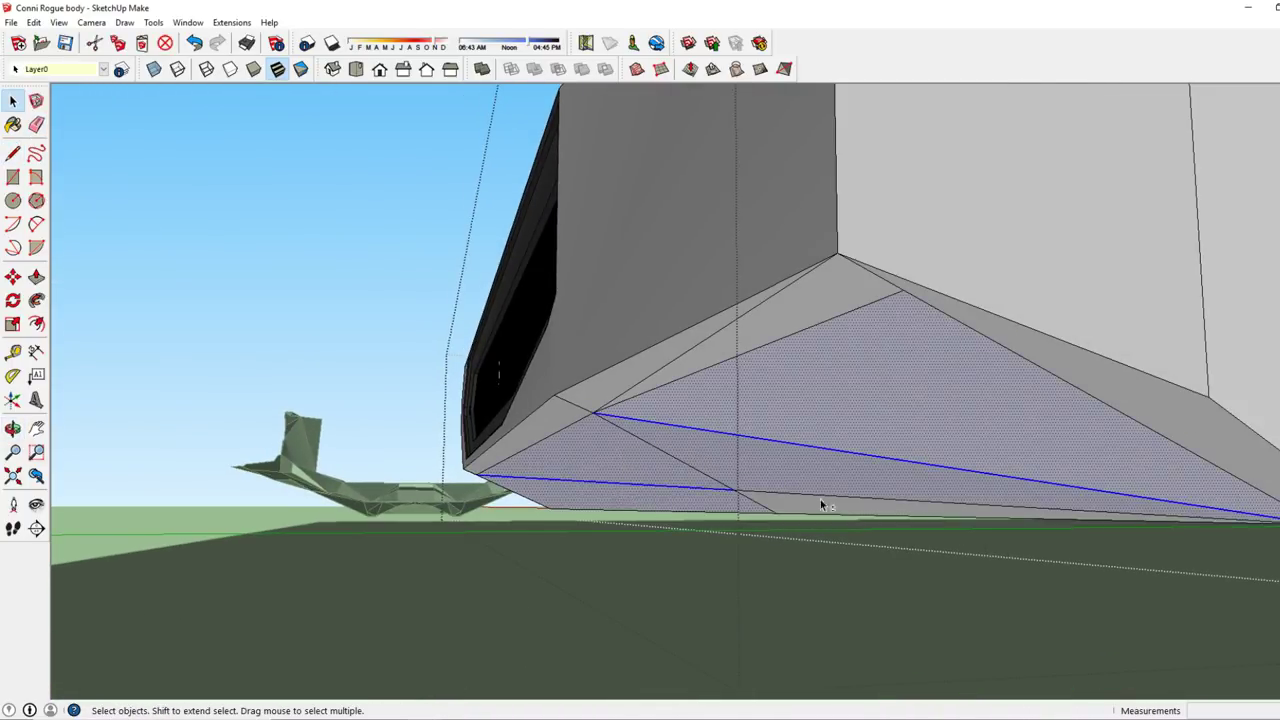
Add further edges beneath and inside the housing, orbiting to check the facets.
{"action": "mouse_move", "coordinate": [820, 504]}
{"action": "middle_mouse_down"}
{"action": "mouse_move", "coordinate": [863, 394]}
{"action": "mouse_move", "coordinate": [800, 374]}
{"action": "mouse_move", "coordinate": [711, 417]}
{"action": "middle_mouse_up"}
{"action": "left_click", "coordinate": [13, 153]}
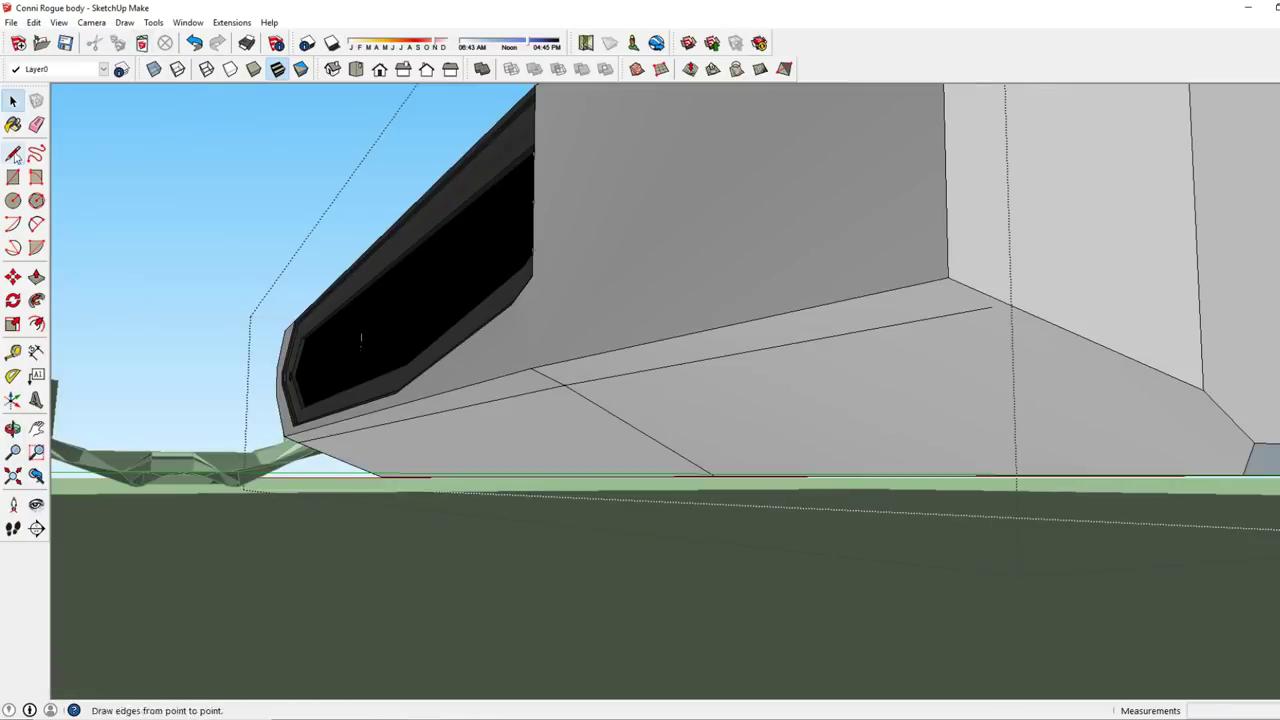
{"action": "middle_click_drag", "start_coordinate": [600, 380], "coordinate": [568, 305]}
{"action": "mouse_move", "coordinate": [202, 265]}
{"action": "middle_mouse_down"}
{"action": "mouse_move", "coordinate": [723, 229]}
{"action": "mouse_move", "coordinate": [694, 218]}
{"action": "mouse_move", "coordinate": [1034, 336]}
{"action": "middle_mouse_up"}
{"action": "key", "text": "space"}
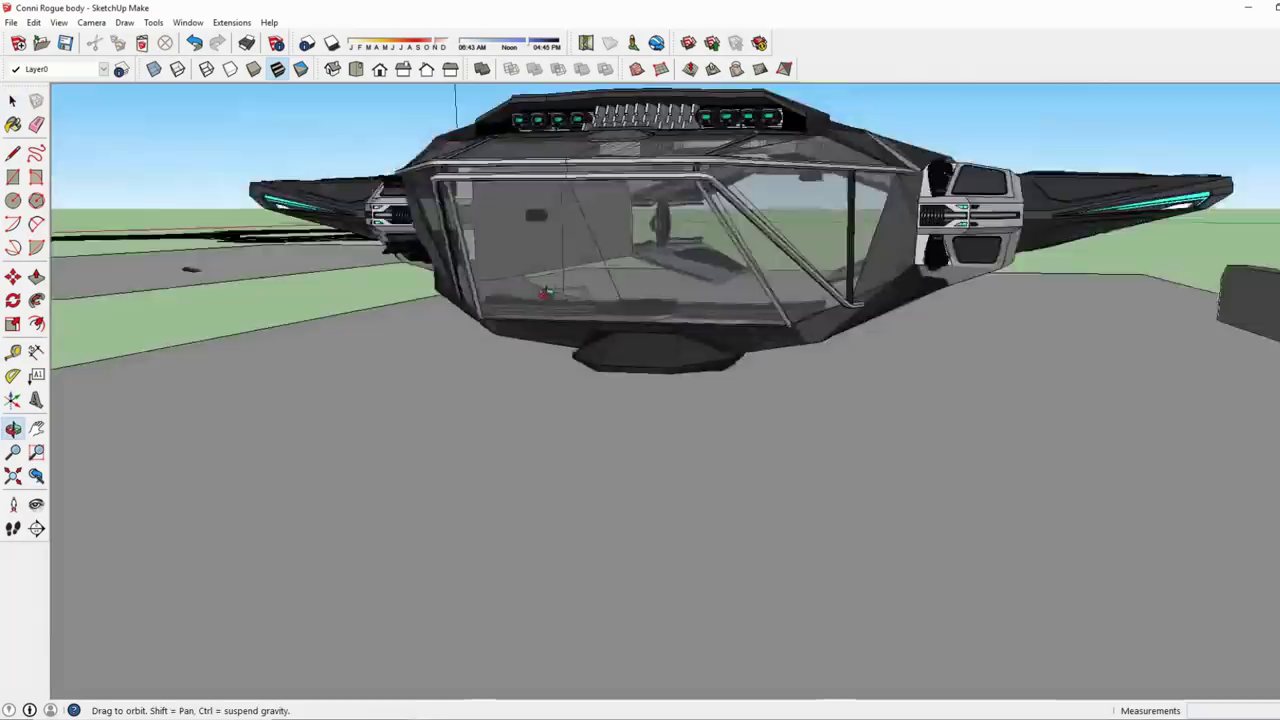
{"action": "scroll", "coordinate": [1034, 336], "scroll_direction": "up", "scroll_amount": 10}
{"action": "key", "text": "l"}
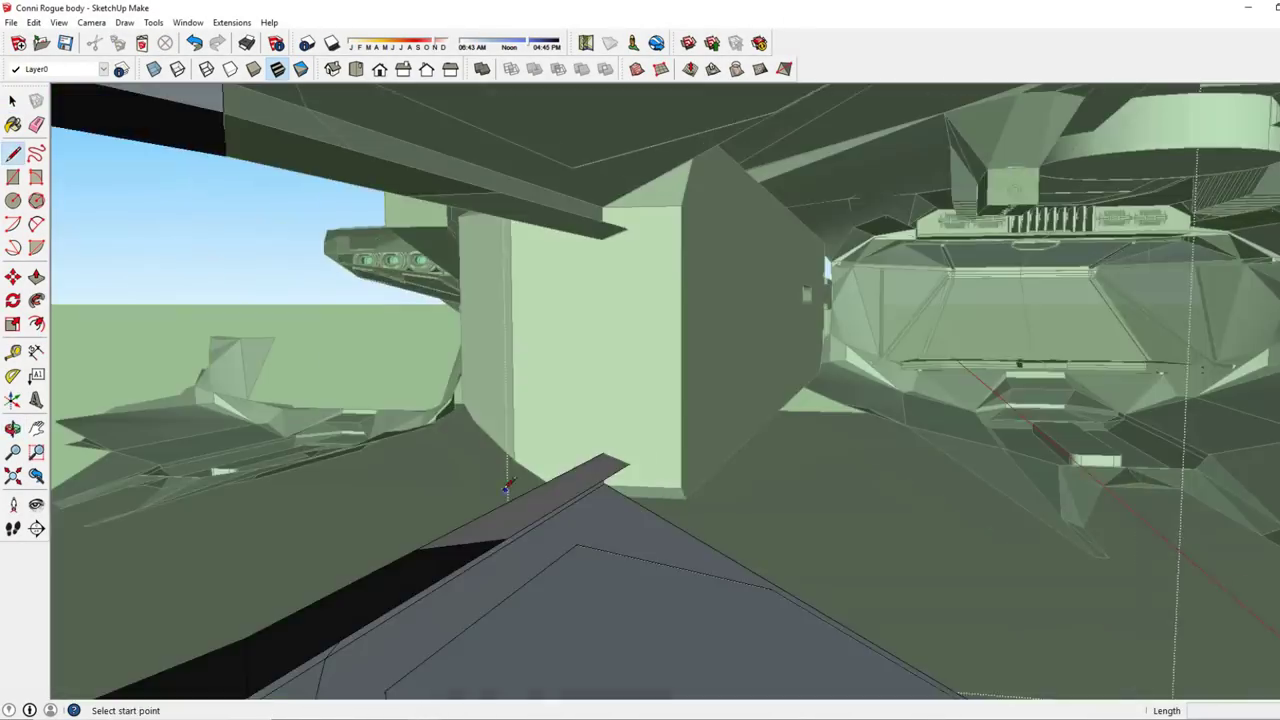
{"action": "middle_click_drag", "start_coordinate": [700, 380], "coordinate": [600, 392]}
{"action": "mouse_move", "coordinate": [237, 145]}
{"action": "middle_mouse_down"}
{"action": "mouse_move", "coordinate": [475, 470]}
{"action": "mouse_move", "coordinate": [349, 466]}
{"action": "middle_mouse_up"}
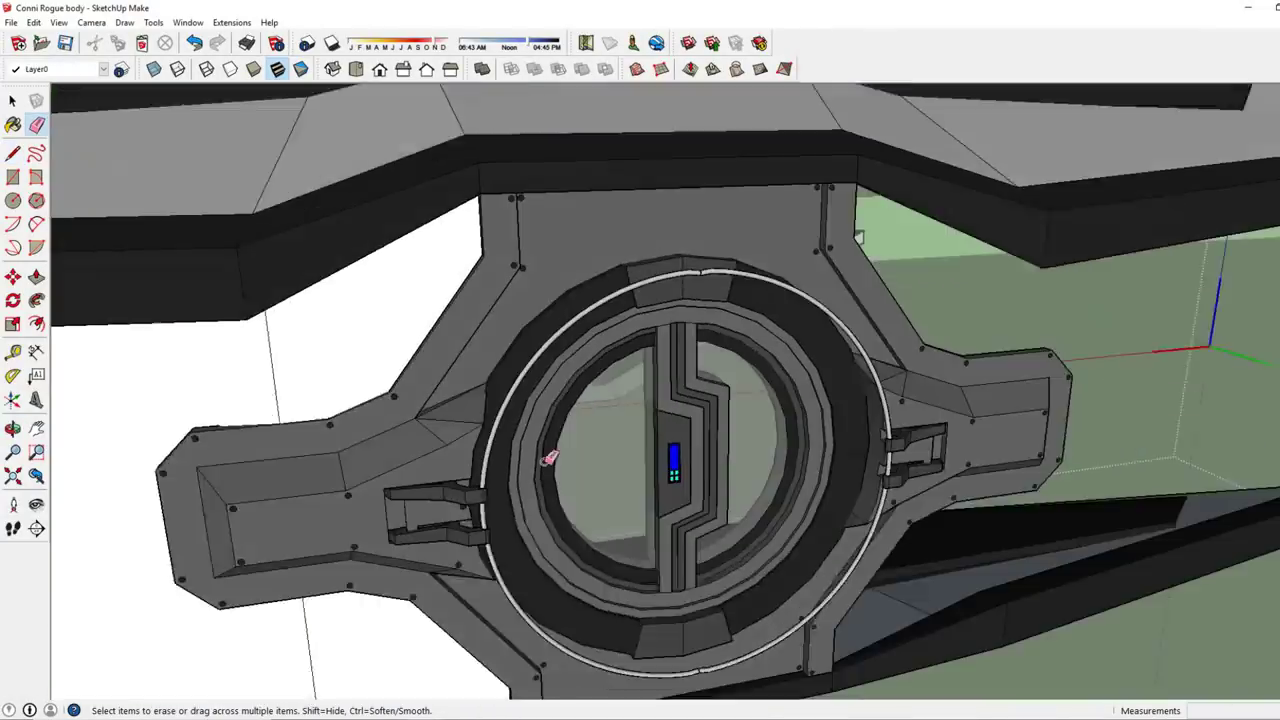
Draw a short edge across the white face, then undo the stray line.
{"action": "scroll", "coordinate": [286, 323], "scroll_direction": "up", "scroll_amount": 5}
{"action": "left_click", "coordinate": [491, 222]}
{"action": "left_click", "coordinate": [546, 222]}
{"action": "scroll", "coordinate": [205, 370], "scroll_direction": "down", "scroll_amount": 3}
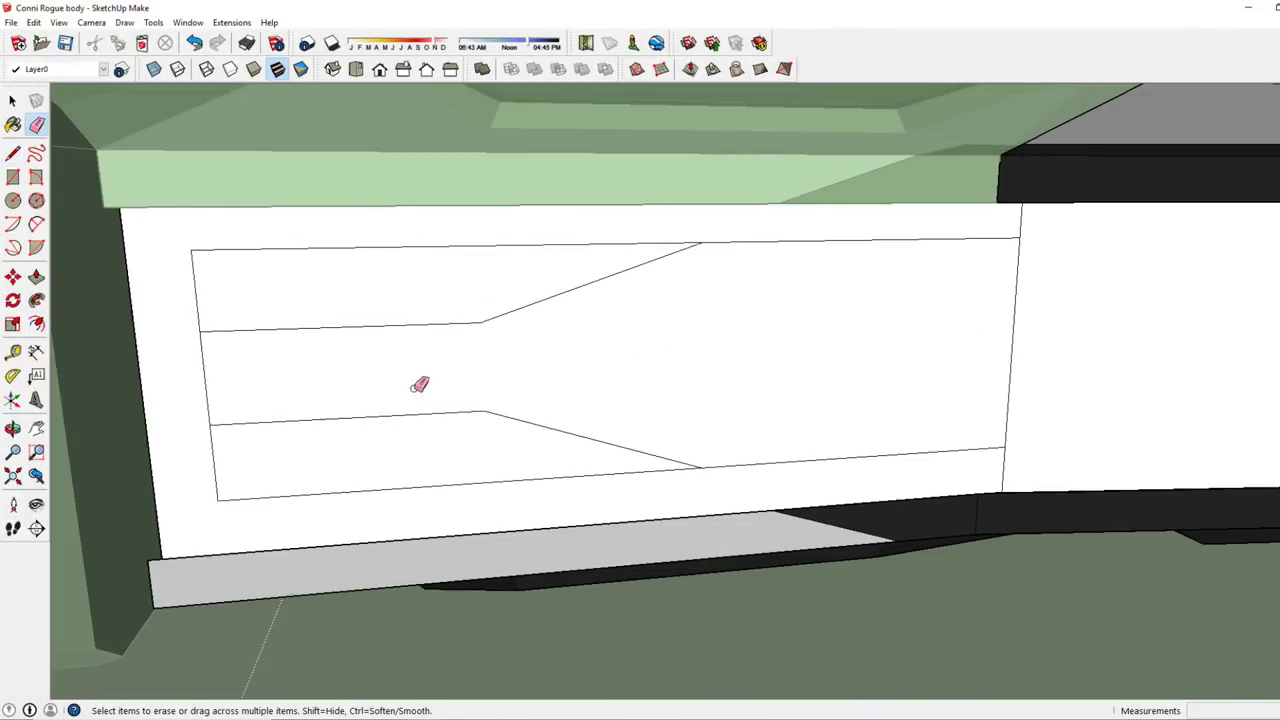
{"action": "key", "text": "e"}
{"action": "scroll", "coordinate": [337, 329], "scroll_direction": "down", "scroll_amount": 2}
Push the side panel section inward and paint the white body faces grey.
{"action": "mouse_move", "coordinate": [337, 329]}
{"action": "middle_mouse_down"}
{"action": "mouse_move", "coordinate": [628, 409]}
{"action": "mouse_move", "coordinate": [503, 389]}
{"action": "middle_mouse_up"}
{"action": "key", "text": "p"}
{"action": "left_click", "coordinate": [194, 44]}
{"action": "key", "text": "b"}
{"action": "left_click", "coordinate": [690, 340]}
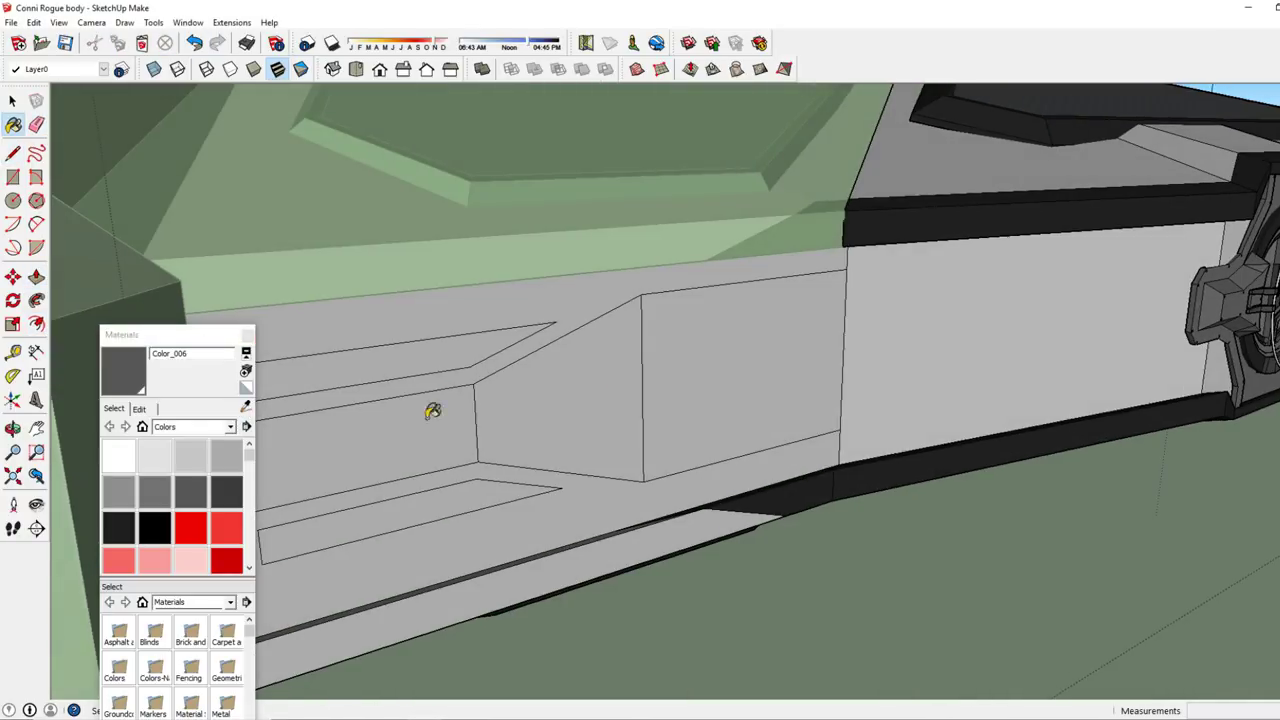
{"action": "scroll", "coordinate": [432, 411], "scroll_direction": "up", "scroll_amount": 3}
{"action": "mouse_move", "coordinate": [432, 411]}
{"action": "middle_mouse_down"}
{"action": "mouse_move", "coordinate": [806, 363]}
{"action": "mouse_move", "coordinate": [557, 349]}
{"action": "mouse_move", "coordinate": [760, 357]}
{"action": "mouse_move", "coordinate": [752, 392]}
{"action": "mouse_move", "coordinate": [600, 420]}
{"action": "middle_mouse_up"}
Start a panel line on the side panel beside the round hatch.
{"action": "key", "text": "l"}
{"action": "scroll", "coordinate": [600, 420], "scroll_direction": "up", "scroll_amount": 3}
{"action": "scroll", "coordinate": [415, 441], "scroll_direction": "down", "scroll_amount": 2}
{"action": "key", "text": "p"}
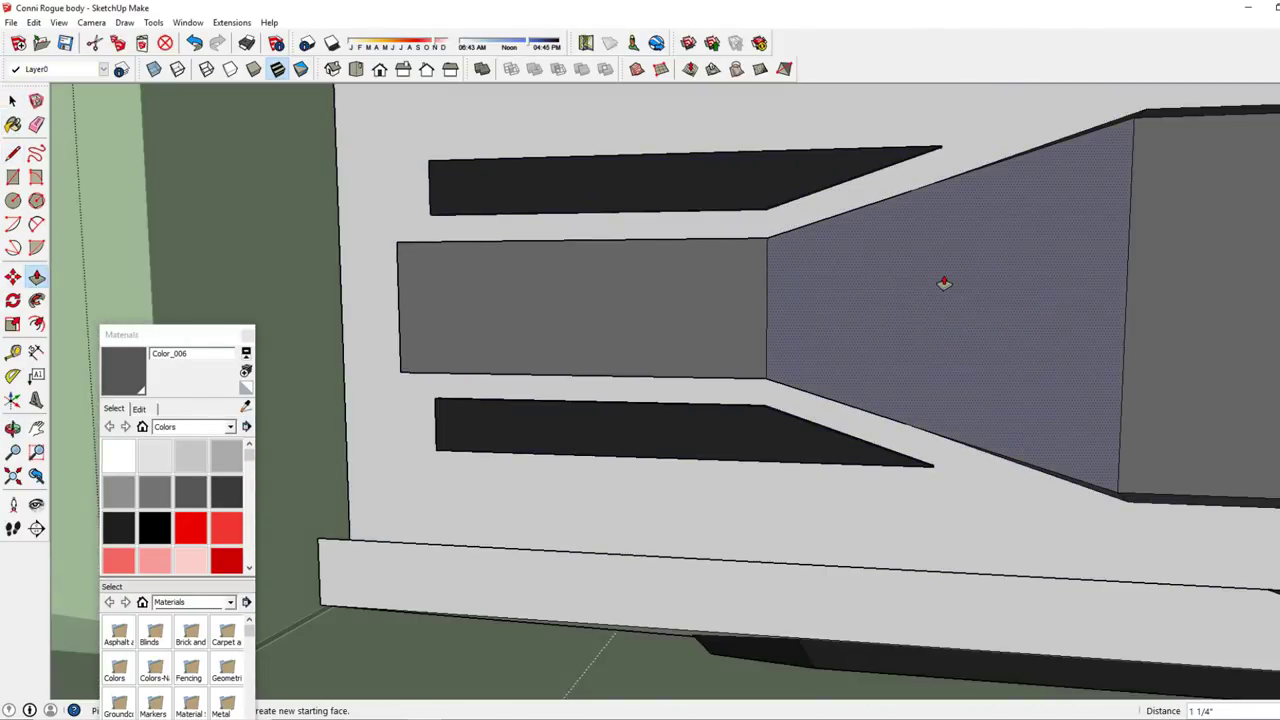
{"action": "scroll", "coordinate": [944, 283], "scroll_direction": "down", "scroll_amount": 3}
{"action": "mouse_move", "coordinate": [944, 283]}
{"action": "middle_mouse_down"}
{"action": "mouse_move", "coordinate": [560, 371]}
{"action": "mouse_move", "coordinate": [448, 308]}
{"action": "middle_mouse_up"}
{"action": "key", "text": "l"}
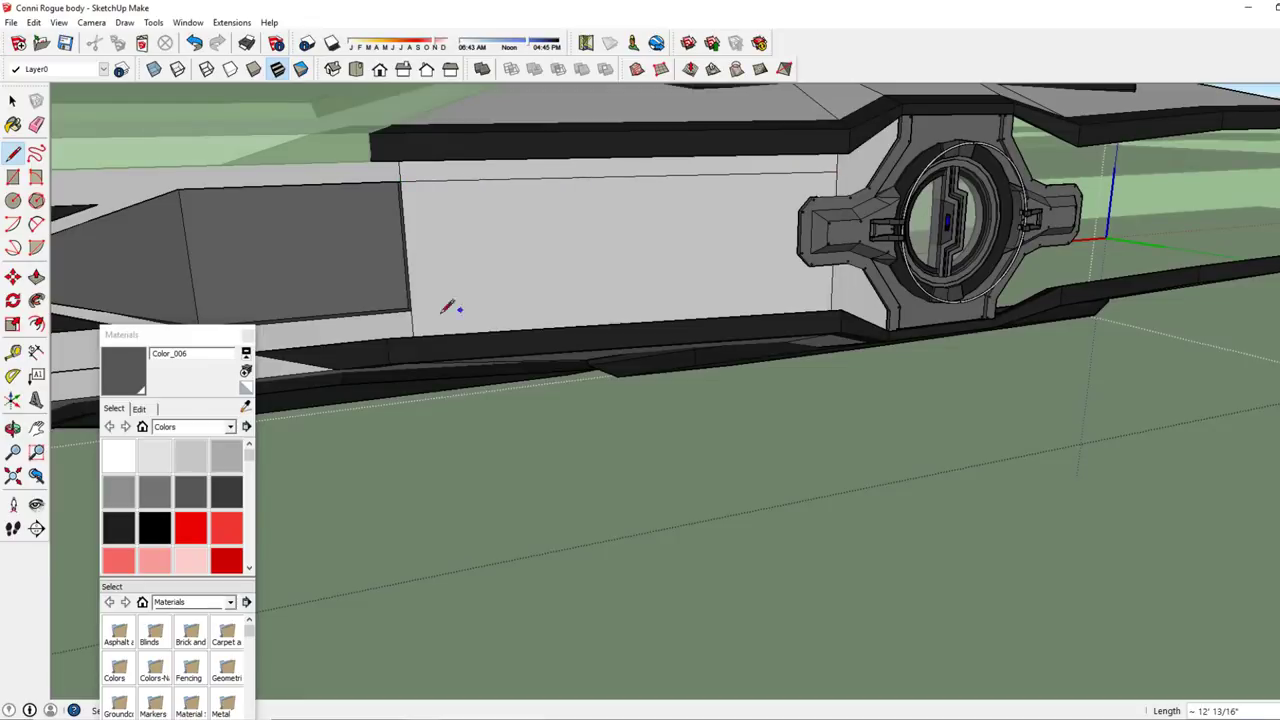
{"action": "left_click", "coordinate": [741, 265]}
Orbit around the side panel near the hatch to inspect it from several angles.
{"action": "scroll", "coordinate": [741, 265], "scroll_direction": "up", "scroll_amount": 3}
{"action": "mouse_move", "coordinate": [843, 214]}
{"action": "middle_mouse_down"}
{"action": "mouse_move", "coordinate": [300, 314]}
{"action": "mouse_move", "coordinate": [800, 366]}
{"action": "middle_mouse_up"}
{"action": "scroll", "coordinate": [695, 287], "scroll_direction": "up", "scroll_amount": 3}
{"action": "middle_click_drag", "start_coordinate": [695, 283], "coordinate": [775, 323]}
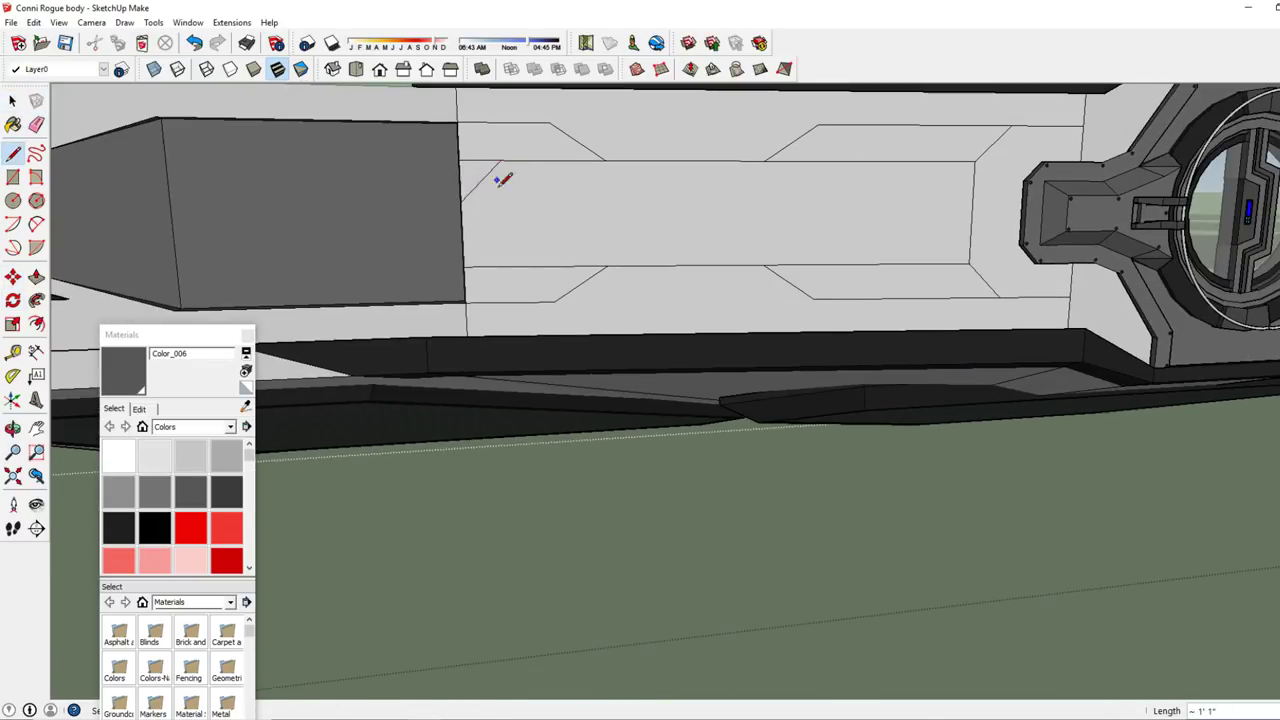
{"action": "scroll", "coordinate": [490, 190], "scroll_direction": "up", "scroll_amount": 2}
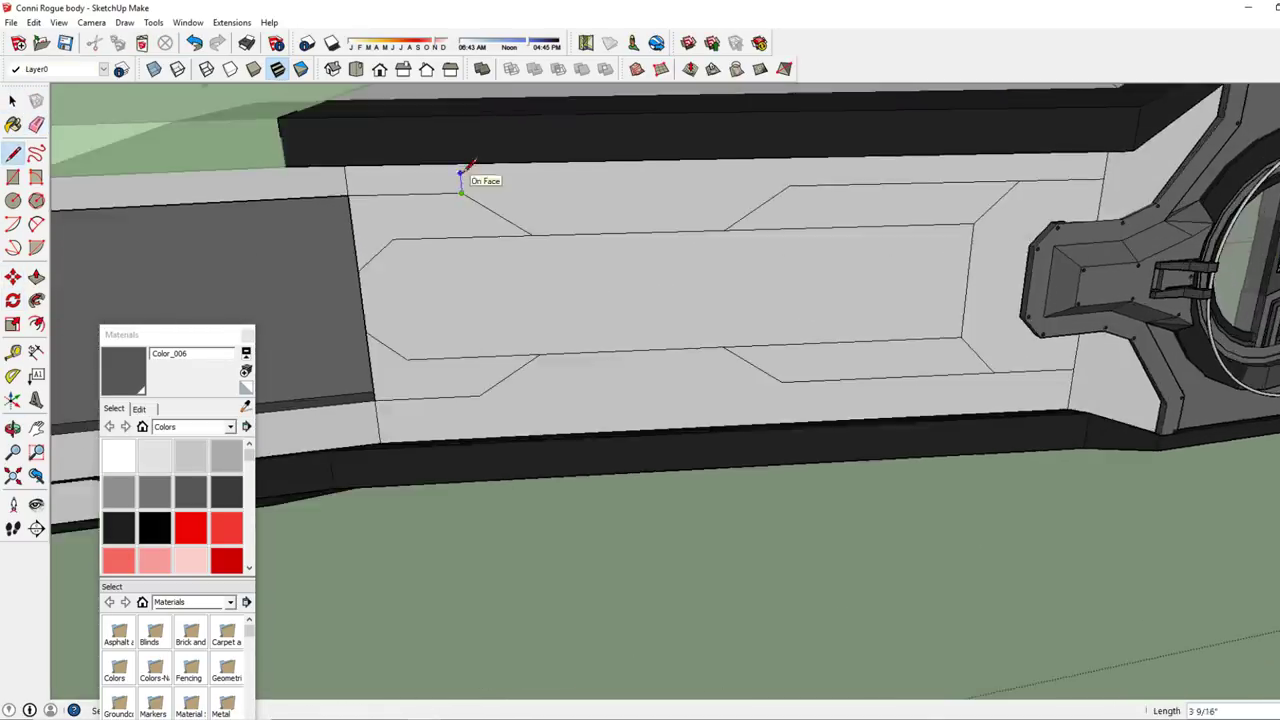
{"action": "middle_click_drag", "start_coordinate": [461, 175], "coordinate": [460, 531]}
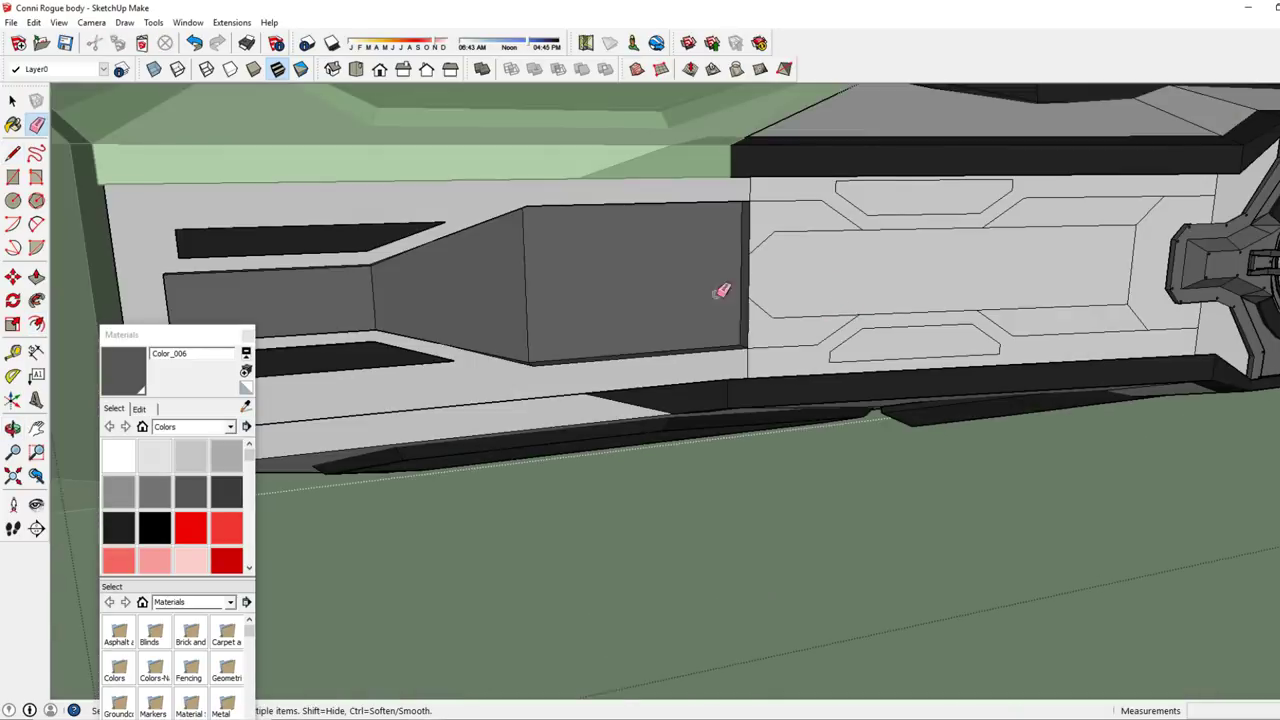
{"action": "scroll", "coordinate": [690, 300], "scroll_direction": "down", "scroll_amount": 3}
{"action": "scroll", "coordinate": [474, 423], "scroll_direction": "up", "scroll_amount": 2}
{"action": "scroll", "coordinate": [506, 354], "scroll_direction": "up", "scroll_amount": 5}
{"action": "scroll", "coordinate": [530, 300], "scroll_direction": "up", "scroll_amount": 3}
{"action": "key", "text": "l"}
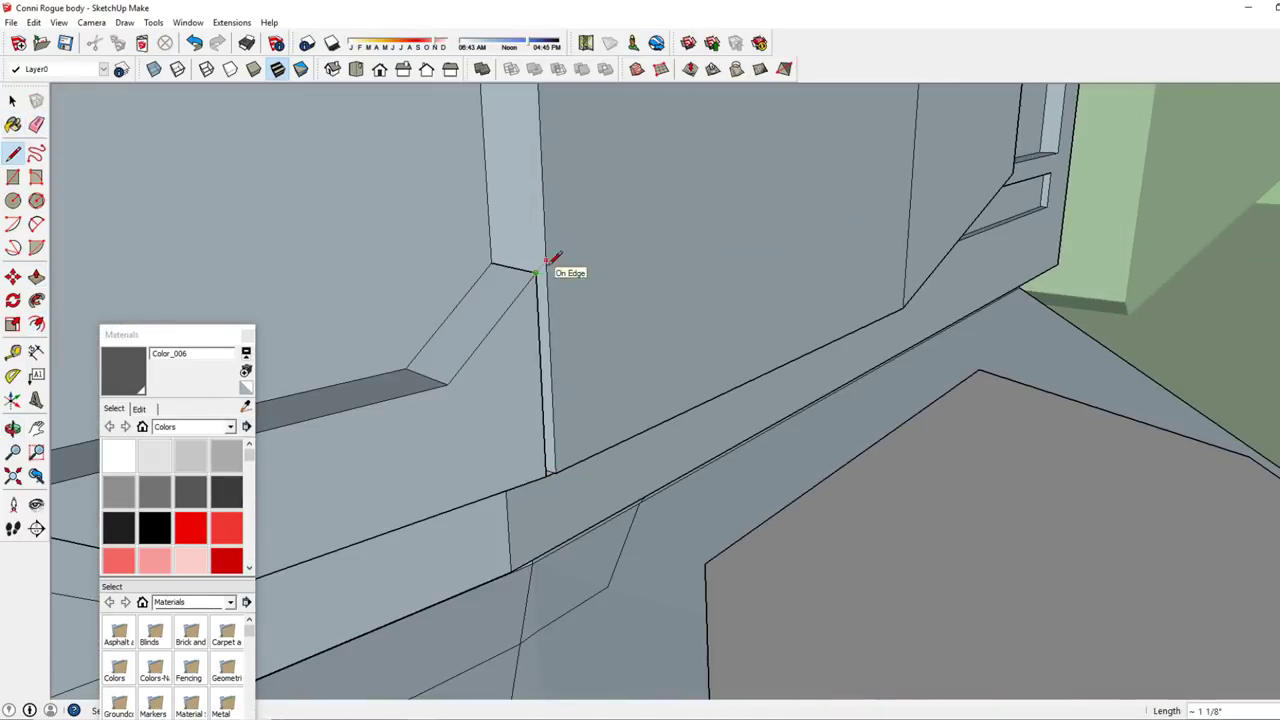
{"action": "scroll", "coordinate": [517, 470], "scroll_direction": "down", "scroll_amount": 5}
{"action": "middle_click_drag", "start_coordinate": [443, 243], "coordinate": [480, 340]}
{"action": "scroll", "coordinate": [671, 263], "scroll_direction": "up", "scroll_amount": 4}
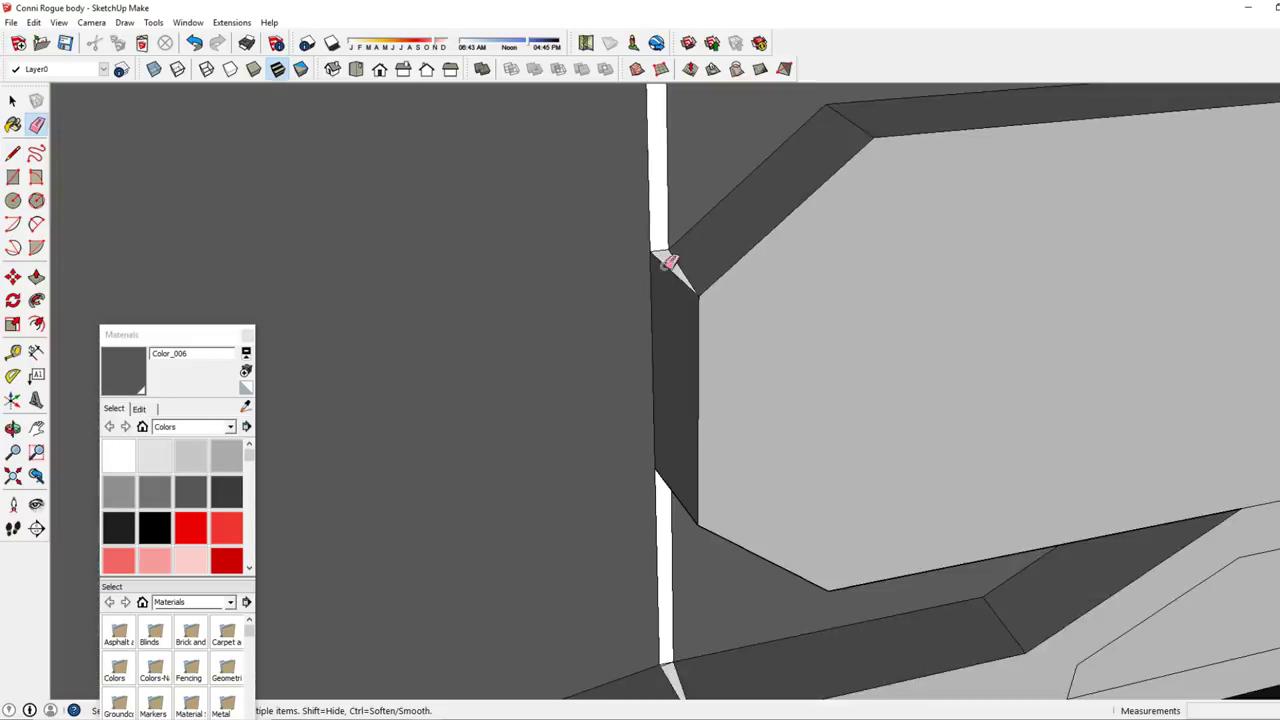
{"action": "scroll", "coordinate": [662, 386], "scroll_direction": "up", "scroll_amount": 3}
Pick up the grey Color_003 and black Color_008 materials for the recess faces.
{"action": "key", "text": "e"}
{"action": "scroll", "coordinate": [670, 330], "scroll_direction": "down", "scroll_amount": 3}
{"action": "scroll", "coordinate": [680, 310], "scroll_direction": "down", "scroll_amount": 3}
{"action": "key", "text": "b"}
{"action": "scroll", "coordinate": [651, 269], "scroll_direction": "up", "scroll_amount": 3}
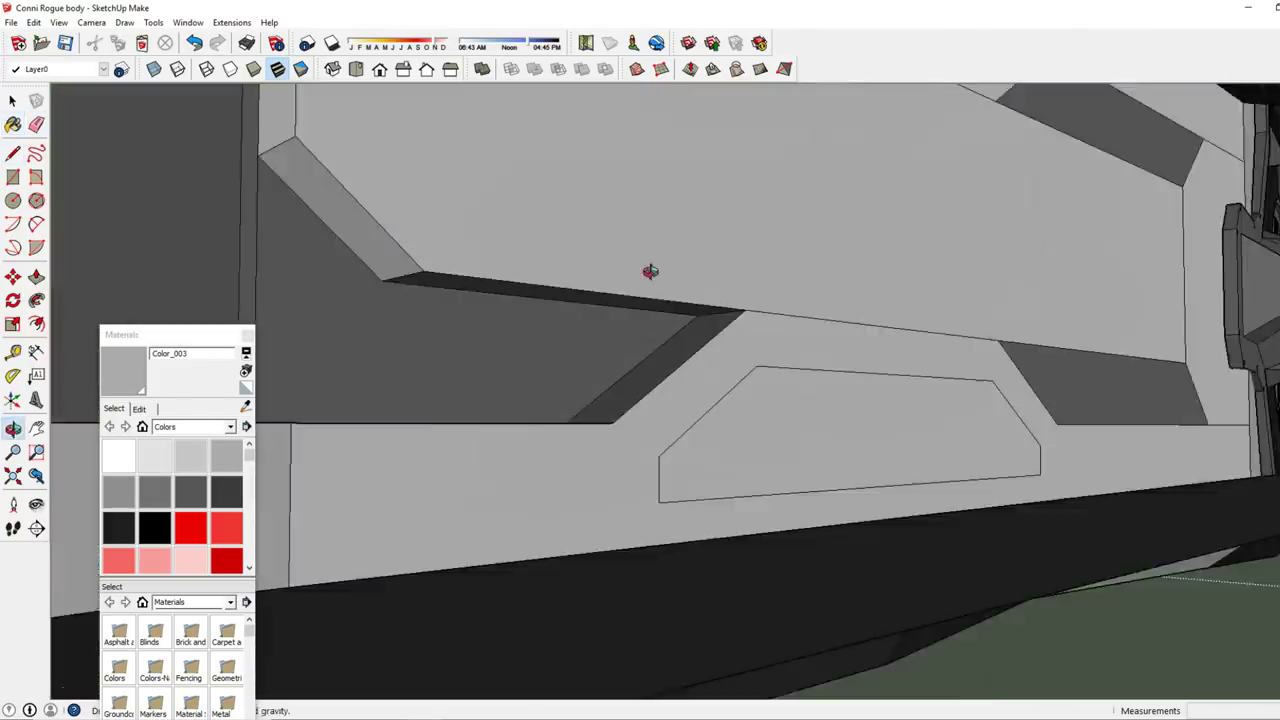
{"action": "scroll", "coordinate": [700, 340], "scroll_direction": "up", "scroll_amount": 2}
{"action": "left_click", "coordinate": [763, 420], "text": "alt"}
{"action": "scroll", "coordinate": [720, 430], "scroll_direction": "down", "scroll_amount": 3}
{"action": "left_click", "coordinate": [683, 451], "text": "alt"}
{"action": "scroll", "coordinate": [900, 320], "scroll_direction": "up", "scroll_amount": 4}
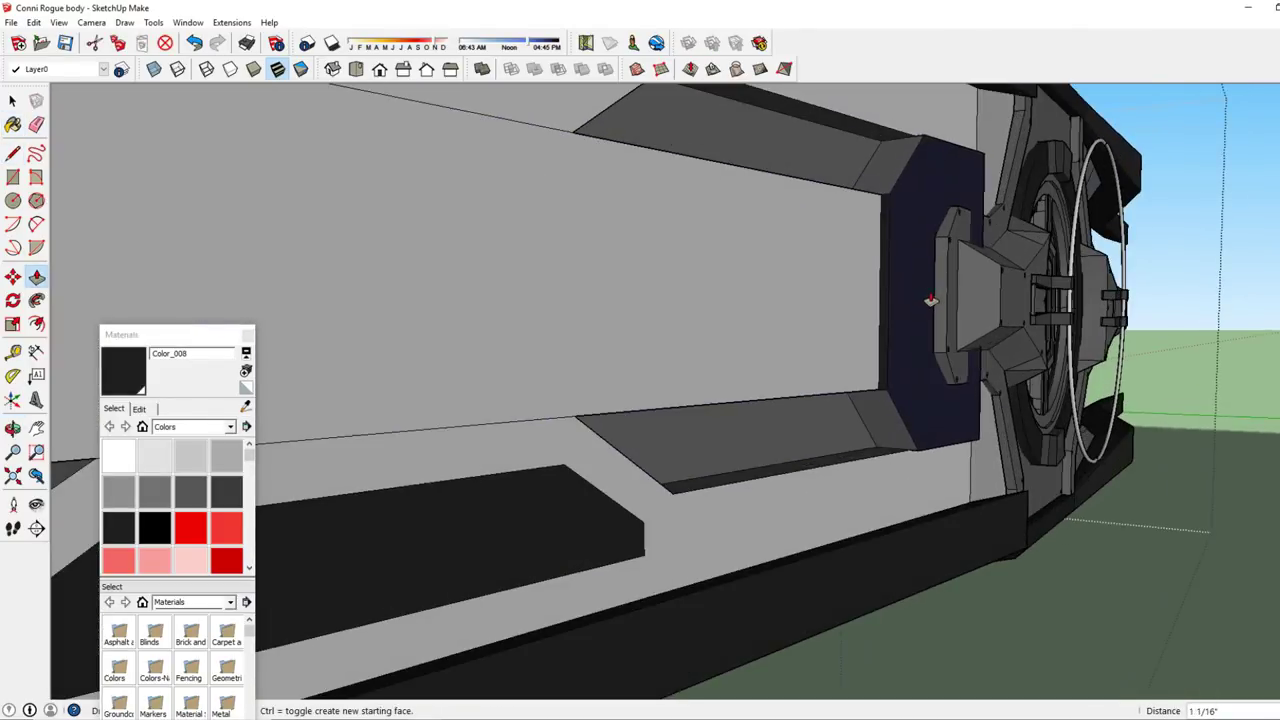
Erase the stray edges running across the recess.
{"action": "key", "text": "o"}
{"action": "scroll", "coordinate": [789, 337], "scroll_direction": "up", "scroll_amount": 2}
{"action": "scroll", "coordinate": [789, 337], "scroll_direction": "down", "scroll_amount": 3}
{"action": "left_click_drag", "start_coordinate": [786, 360], "coordinate": [966, 294]}
{"action": "scroll", "coordinate": [966, 294], "scroll_direction": "down", "scroll_amount": 2}
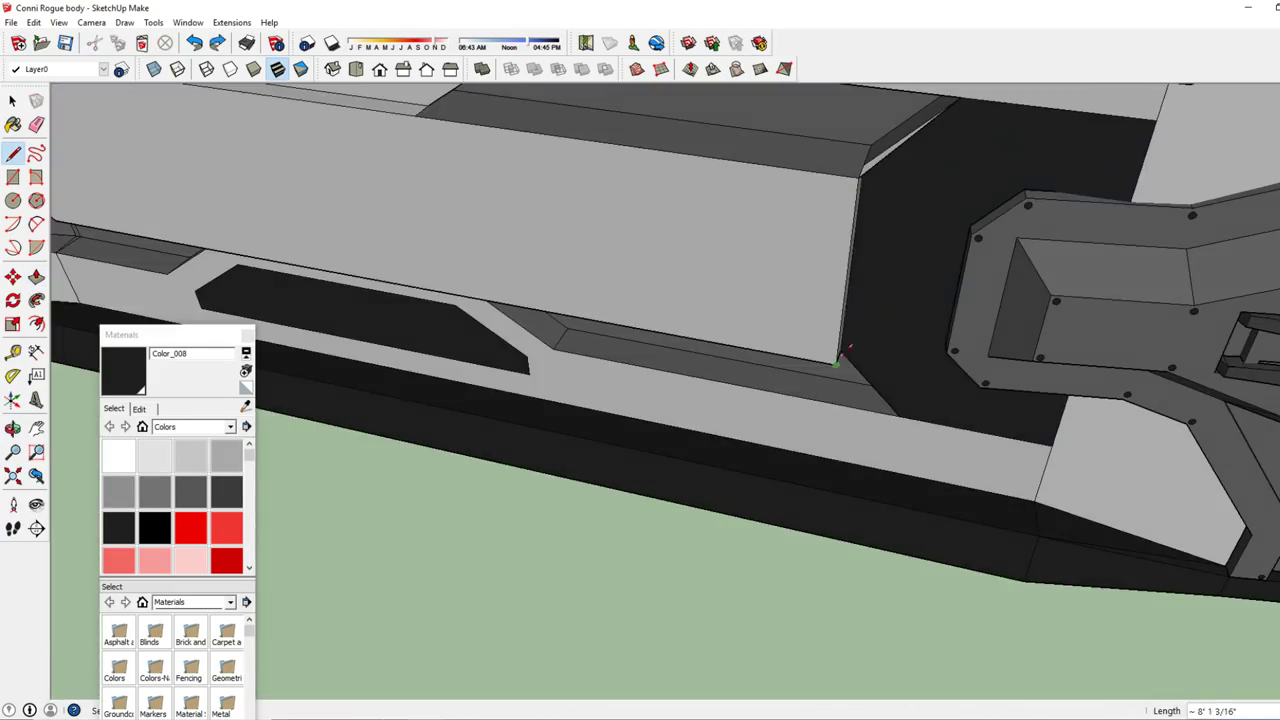
{"action": "key", "text": "e"}
{"action": "scroll", "coordinate": [387, 191], "scroll_direction": "up", "scroll_amount": 3}
{"action": "scroll", "coordinate": [387, 191], "scroll_direction": "down", "scroll_amount": 3}
Paint the recess face with grey Color_003.
{"action": "key", "text": "b"}
{"action": "scroll", "coordinate": [814, 314], "scroll_direction": "up", "scroll_amount": 3}
{"action": "left_click", "coordinate": [814, 314], "text": "alt"}
{"action": "scroll", "coordinate": [1003, 449], "scroll_direction": "up", "scroll_amount": 3}
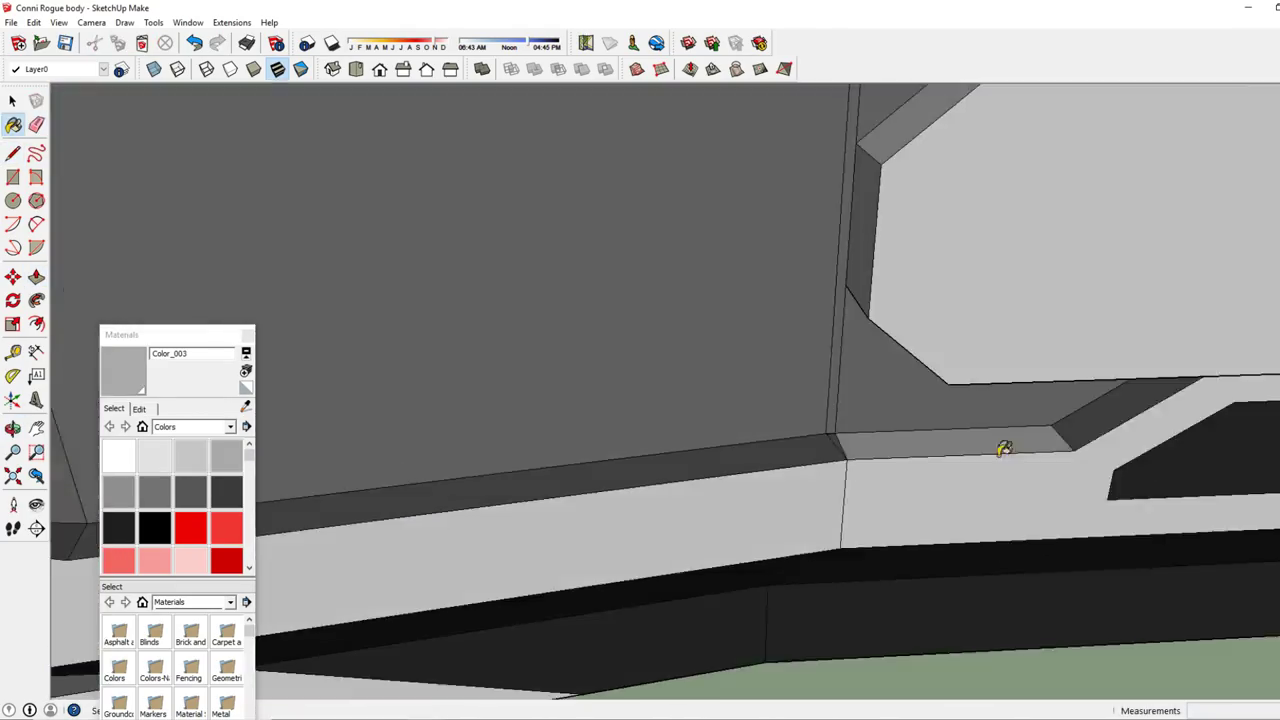
{"action": "scroll", "coordinate": [933, 263], "scroll_direction": "down", "scroll_amount": 3}
Select the grey recess face on the side panel.
{"action": "key", "text": "space"}
{"action": "mouse_move", "coordinate": [933, 263]}
{"action": "middle_mouse_down"}
{"action": "mouse_move", "coordinate": [448, 483]}
{"action": "mouse_move", "coordinate": [571, 382]}
{"action": "middle_mouse_up"}
{"action": "scroll", "coordinate": [448, 483], "scroll_direction": "up", "scroll_amount": 3}
{"action": "scroll", "coordinate": [448, 483], "scroll_direction": "up", "scroll_amount": 2}
{"action": "left_click", "coordinate": [448, 476]}
{"action": "scroll", "coordinate": [448, 476], "scroll_direction": "down", "scroll_amount": 5}
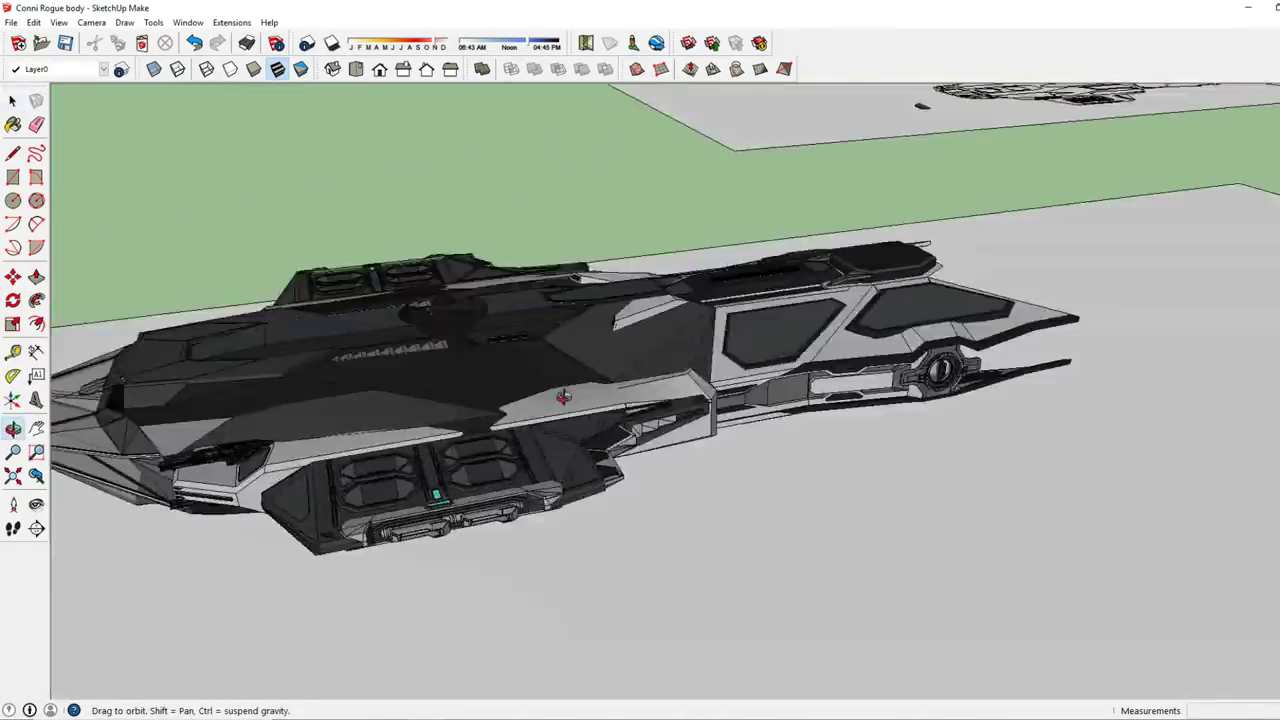
{"action": "scroll", "coordinate": [571, 382], "scroll_direction": "up", "scroll_amount": 5}
Offset an inset outline on the recess face and draw a two-point arc on the middle panel.
{"action": "scroll", "coordinate": [571, 387], "scroll_direction": "up", "scroll_amount": 4}
{"action": "key", "text": "f"}
{"action": "left_click", "coordinate": [352, 300]}
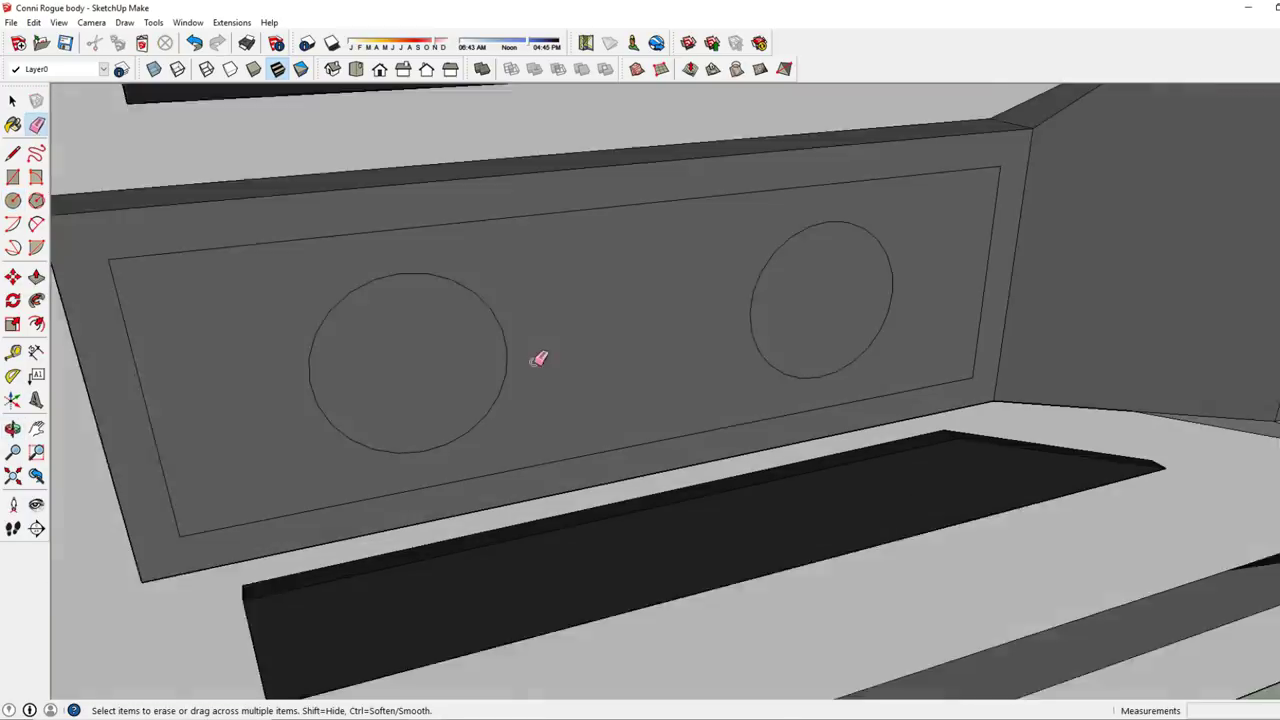
{"action": "mouse_move", "coordinate": [265, 178]}
{"action": "middle_mouse_down"}
{"action": "mouse_move", "coordinate": [650, 306]}
{"action": "mouse_move", "coordinate": [560, 300]}
{"action": "middle_mouse_up"}
{"action": "key", "text": "a"}
{"action": "left_click", "coordinate": [592, 128]}
{"action": "left_click", "coordinate": [604, 487]}
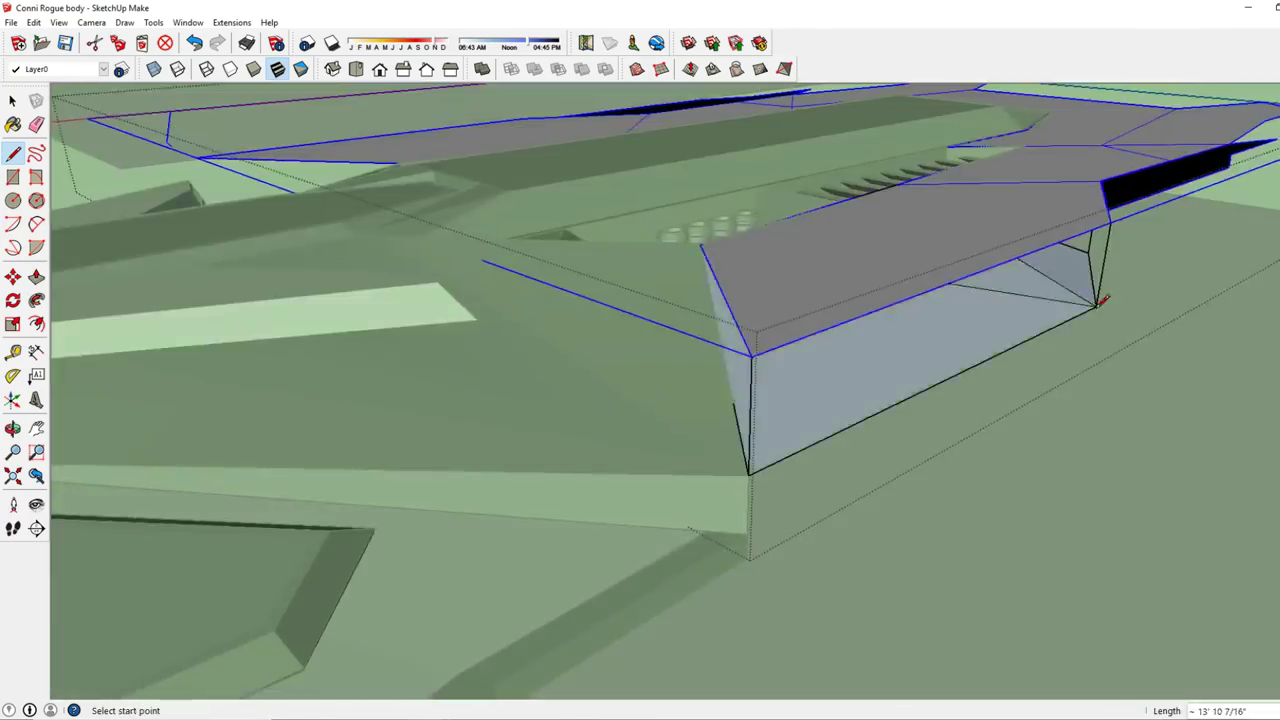
Orbit under the ship and to a low angle to compare it with the reference drawings.
{"action": "mouse_move", "coordinate": [1100, 300]}
{"action": "middle_mouse_down"}
{"action": "mouse_move", "coordinate": [651, 423]}
{"action": "mouse_move", "coordinate": [700, 280]}
{"action": "mouse_move", "coordinate": [767, 243]}
{"action": "middle_mouse_up"}
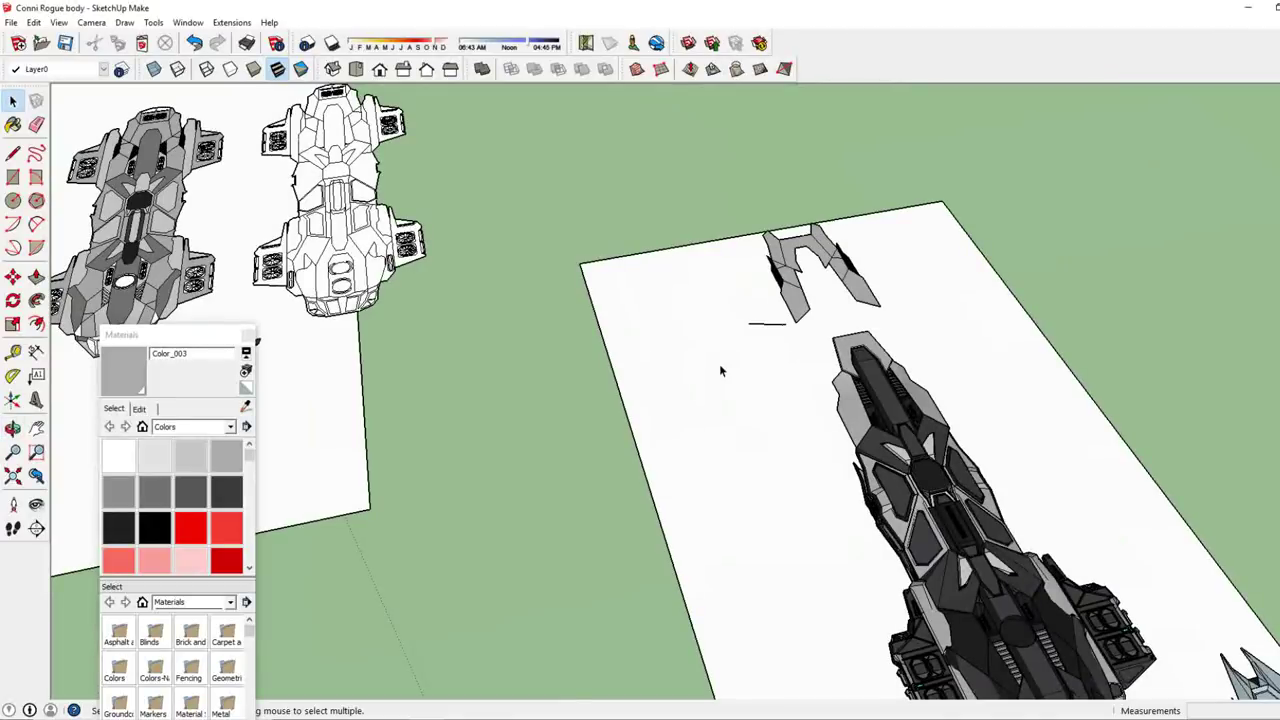
{"action": "middle_click_drag", "start_coordinate": [902, 387], "coordinate": [917, 401]}
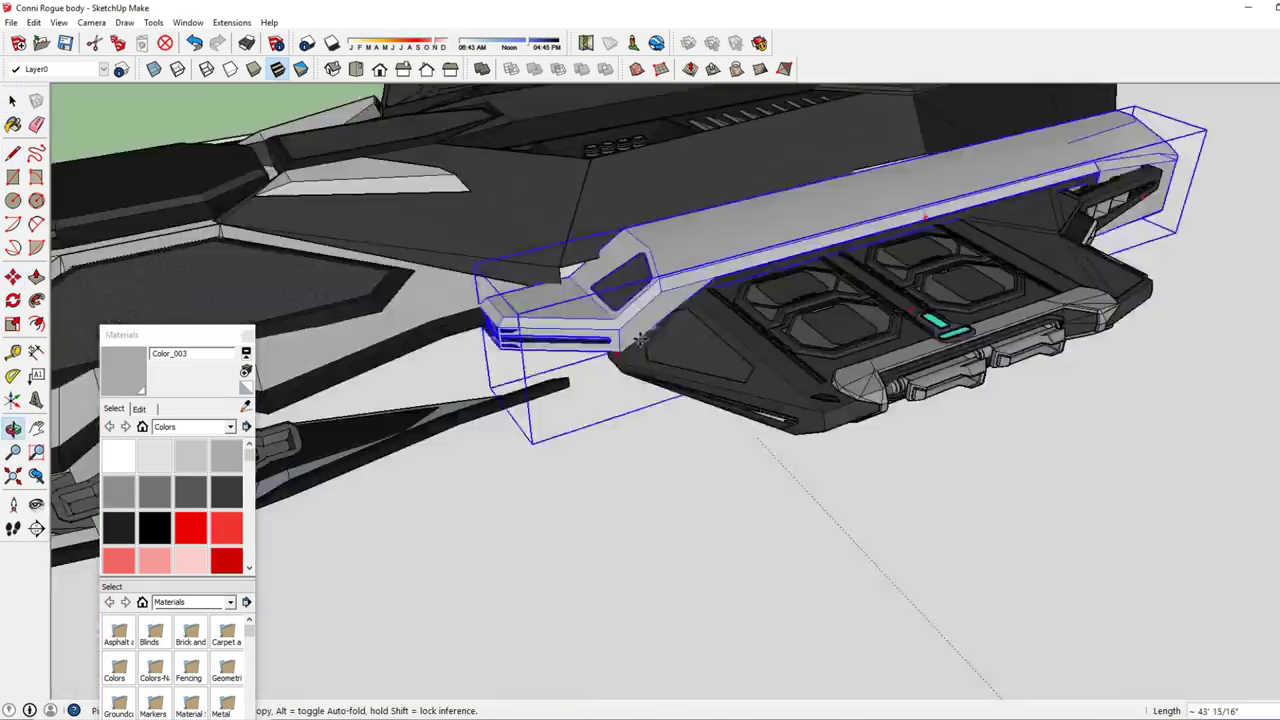
Orbit around and under the engine housing to inspect its underside faces.
{"action": "middle_click_drag", "start_coordinate": [640, 340], "coordinate": [698, 438]}
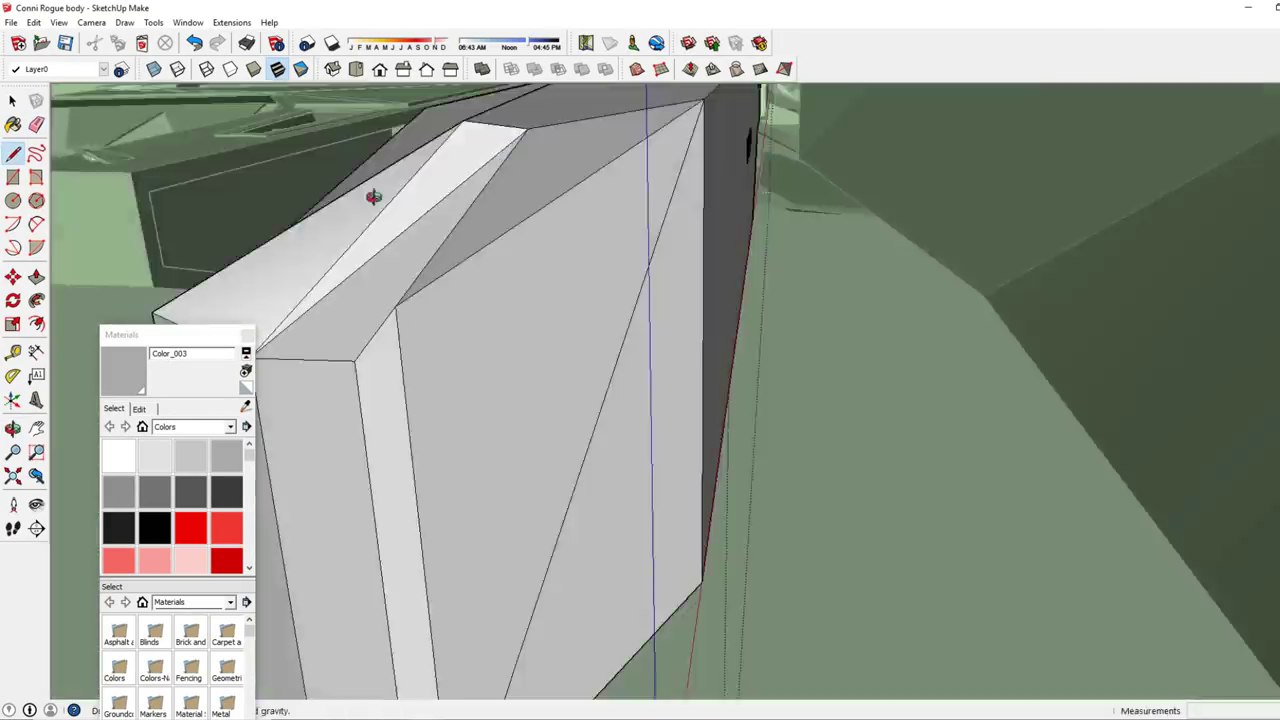
{"action": "mouse_move", "coordinate": [373, 196]}
{"action": "middle_mouse_down"}
{"action": "mouse_move", "coordinate": [686, 306]}
{"action": "mouse_move", "coordinate": [586, 317]}
{"action": "middle_mouse_up"}
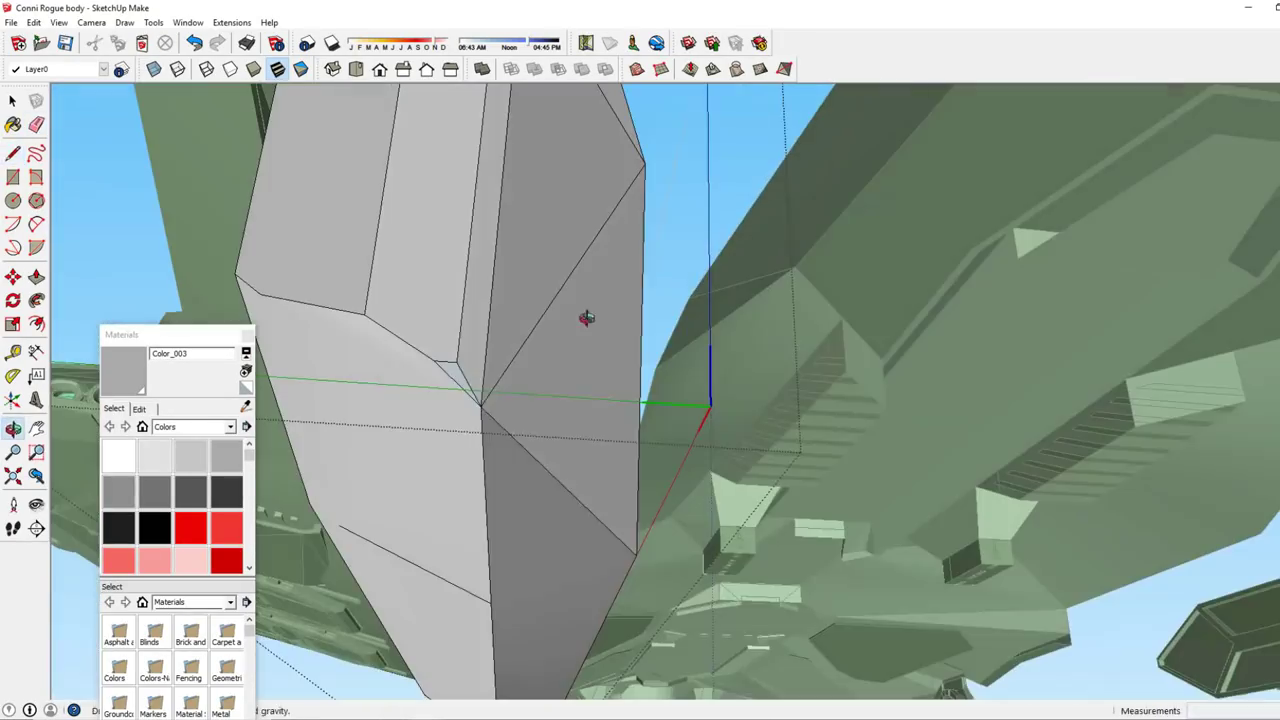
{"action": "scroll", "coordinate": [551, 486], "scroll_direction": "down", "scroll_amount": 5}
{"action": "middle_click_drag", "start_coordinate": [551, 486], "coordinate": [690, 432]}
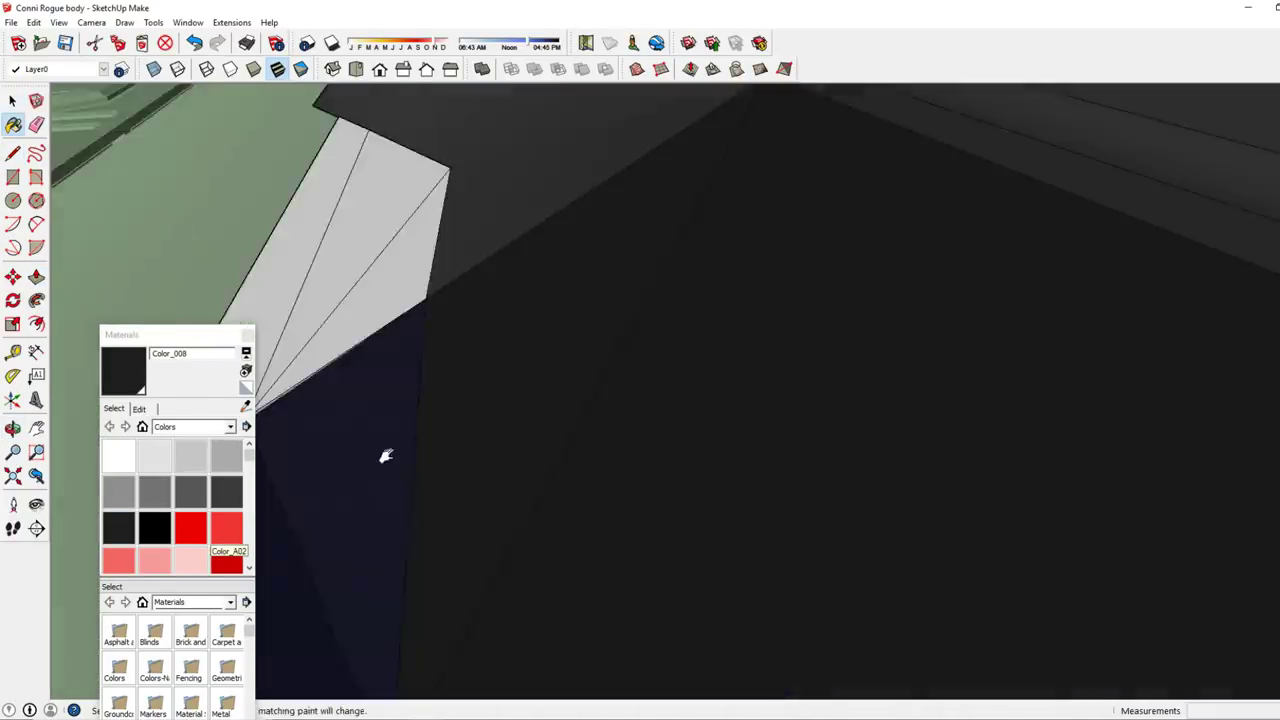
{"action": "mouse_move", "coordinate": [386, 456]}
{"action": "middle_mouse_down"}
{"action": "mouse_move", "coordinate": [674, 480]}
{"action": "mouse_move", "coordinate": [566, 528]}
{"action": "mouse_move", "coordinate": [566, 378]}
{"action": "middle_mouse_up"}
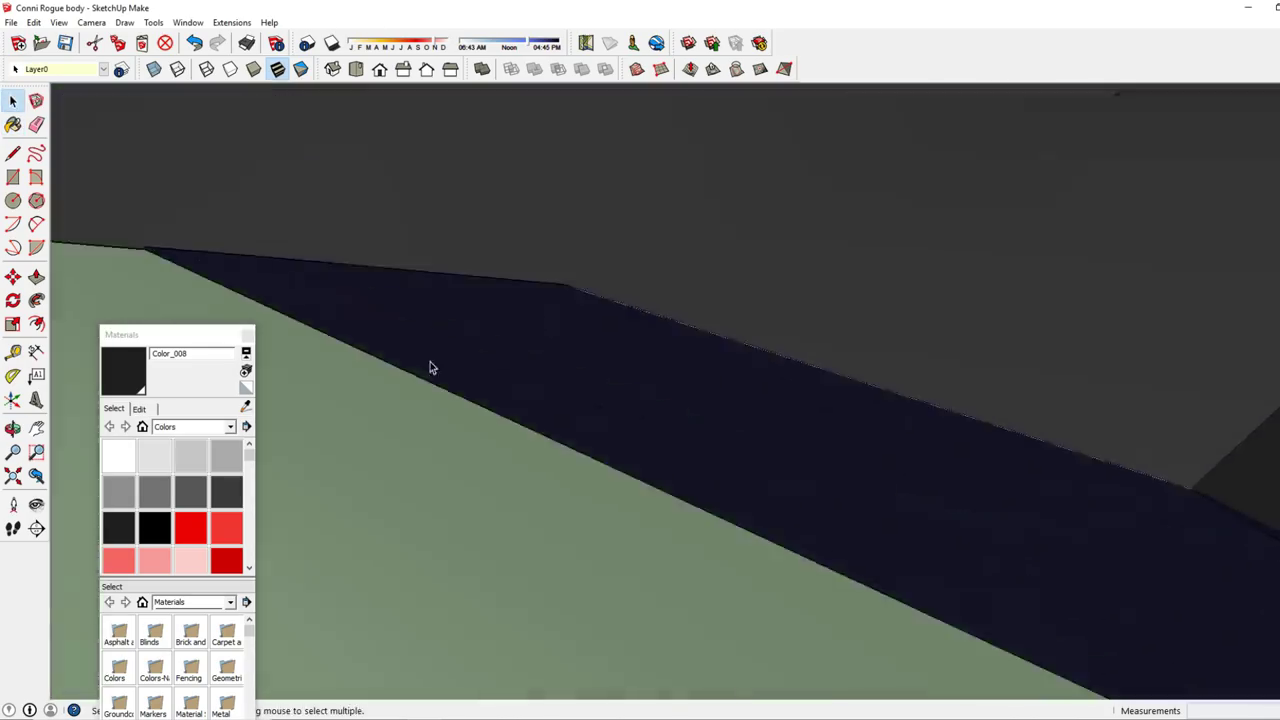
{"action": "key", "text": "m"}
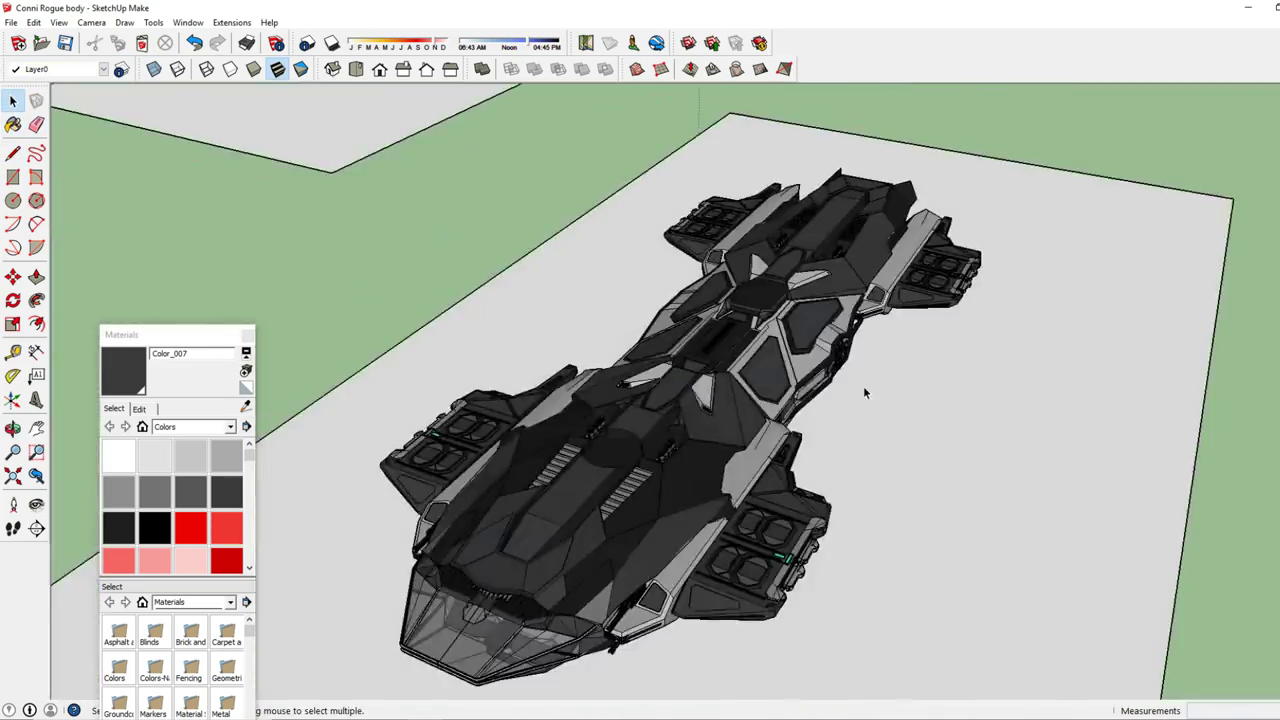
{"action": "middle_click_drag", "start_coordinate": [865, 393], "coordinate": [462, 220]}
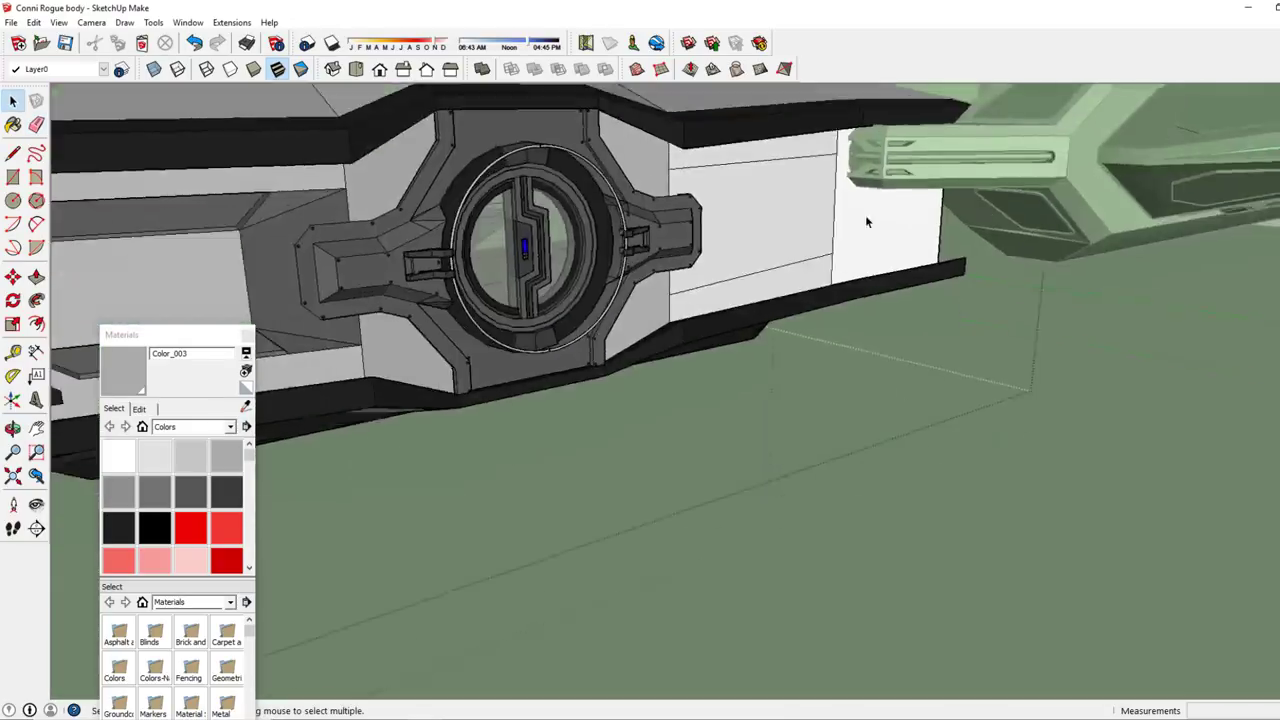
Orbit around the side door assembly to reach its side panel.
{"action": "middle_click_drag", "start_coordinate": [868, 218], "coordinate": [829, 161]}
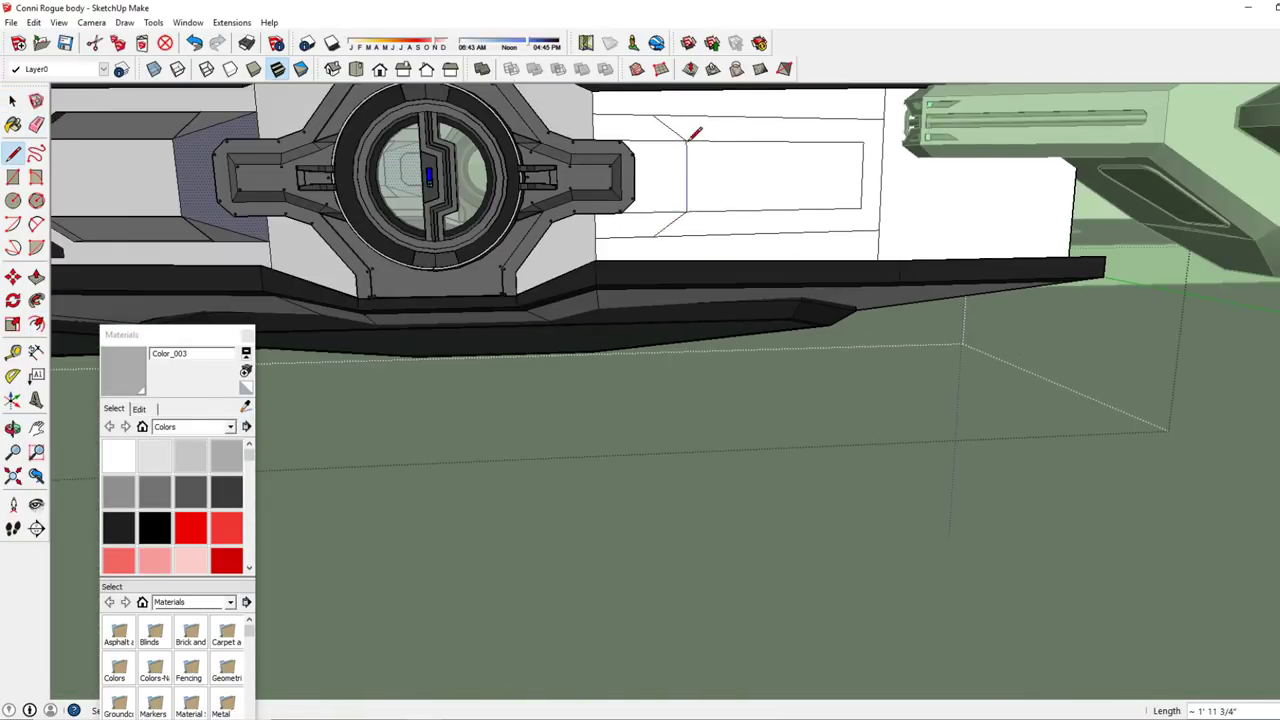
{"action": "mouse_move", "coordinate": [672, 174]}
{"action": "middle_mouse_down"}
{"action": "mouse_move", "coordinate": [960, 240]}
{"action": "mouse_move", "coordinate": [869, 197]}
{"action": "mouse_move", "coordinate": [906, 222]}
{"action": "mouse_move", "coordinate": [903, 248]}
{"action": "mouse_move", "coordinate": [837, 337]}
{"action": "middle_mouse_up"}
{"action": "key", "text": "p"}
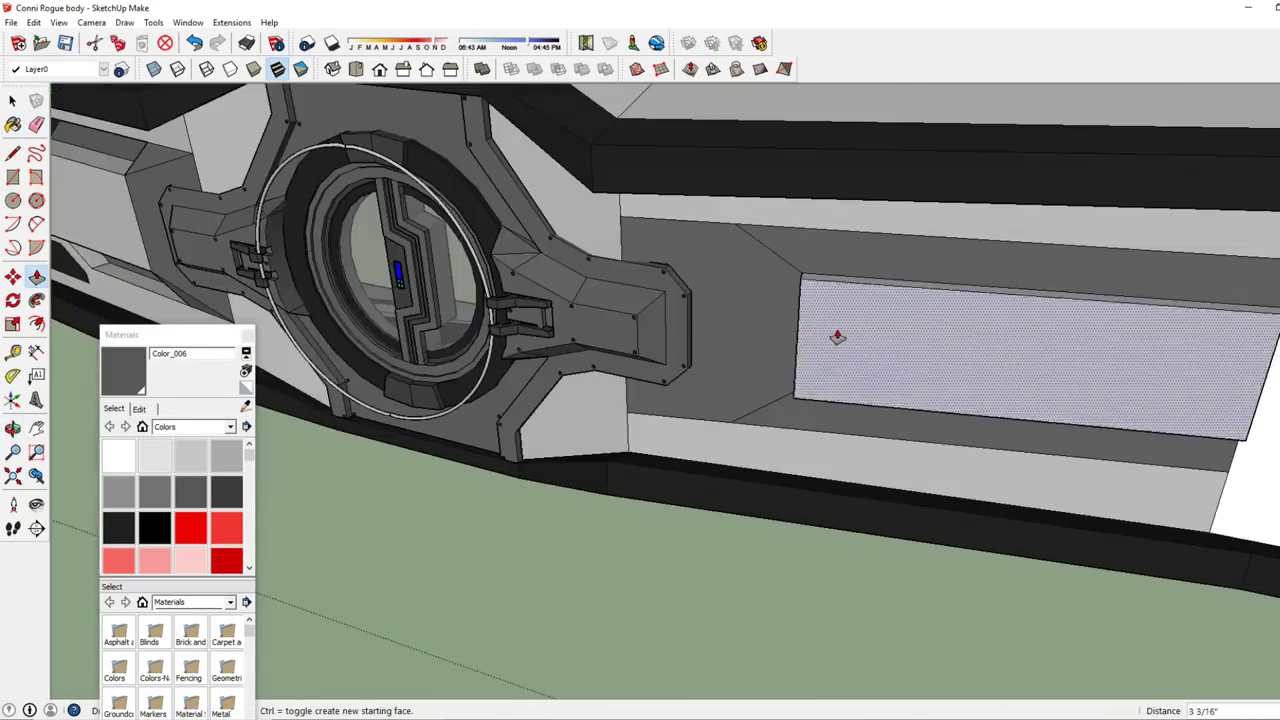
{"action": "scroll", "coordinate": [879, 428], "scroll_direction": "up", "scroll_amount": 2}
{"action": "mouse_move", "coordinate": [879, 428]}
{"action": "middle_mouse_down"}
{"action": "mouse_move", "coordinate": [543, 371]}
{"action": "mouse_move", "coordinate": [900, 471]}
{"action": "mouse_move", "coordinate": [713, 318]}
{"action": "middle_mouse_up"}
{"action": "scroll", "coordinate": [713, 318], "scroll_direction": "down", "scroll_amount": 5}
{"action": "key", "text": "space"}
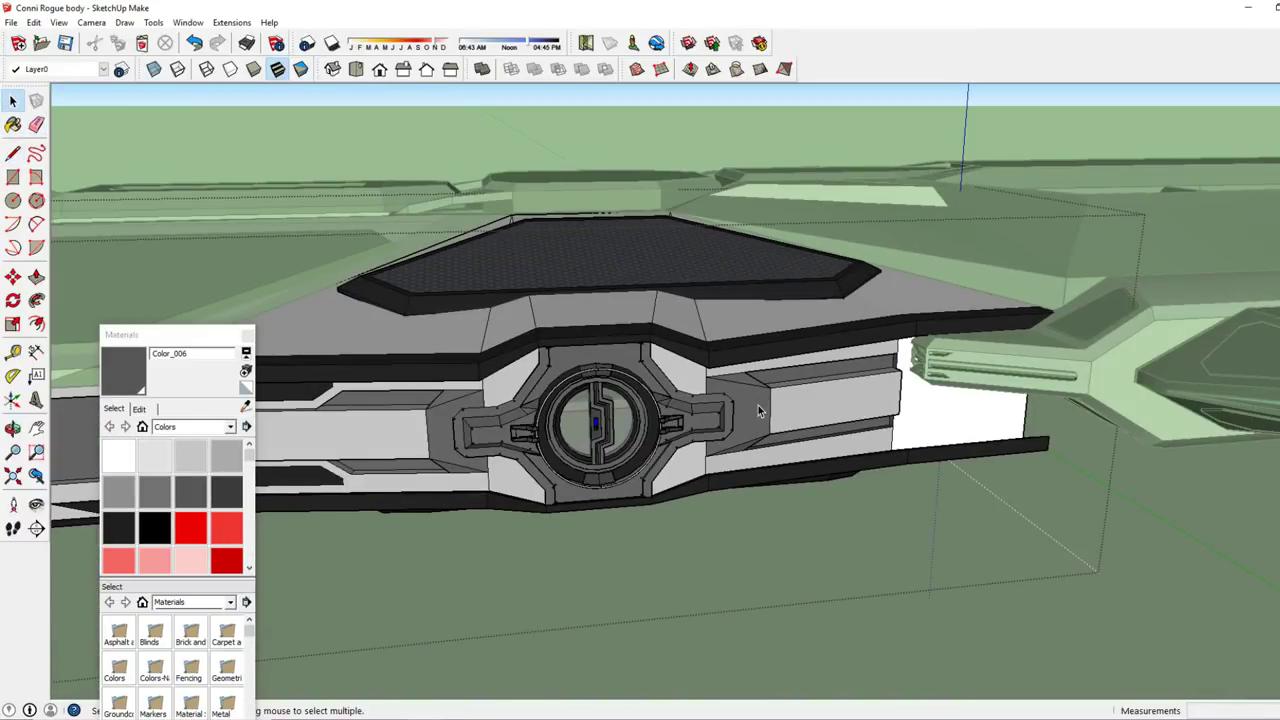
{"action": "middle_click_drag", "start_coordinate": [745, 399], "coordinate": [713, 355]}
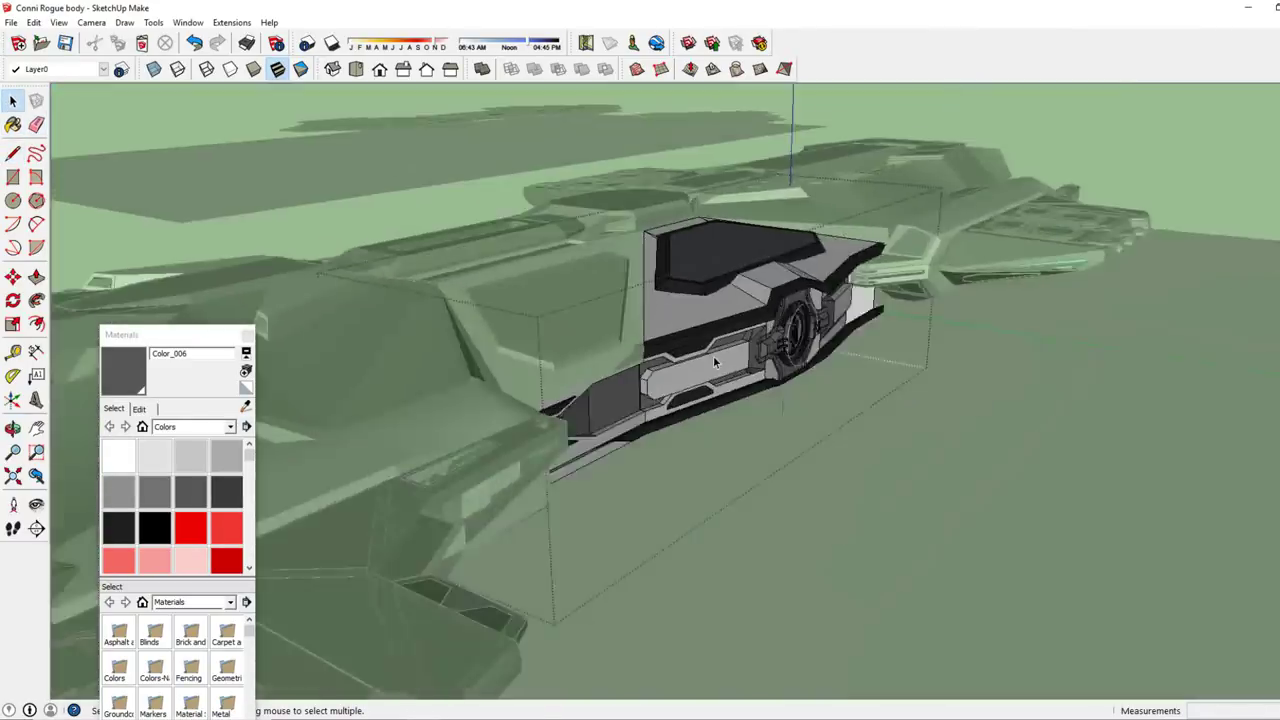
{"action": "scroll", "coordinate": [511, 398], "scroll_direction": "up", "scroll_amount": 5}
Soften the leftover housing edge, erase stray lines, and view the ship from the front.
{"action": "left_click", "coordinate": [561, 482]}
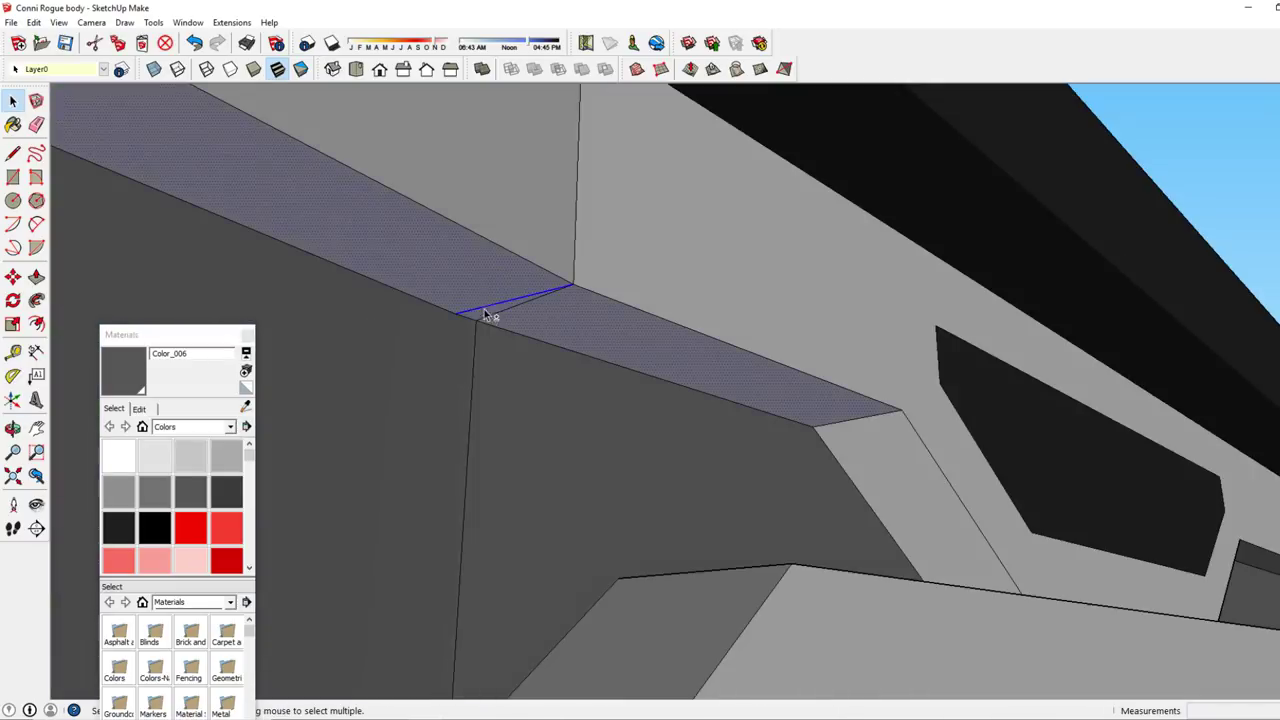
{"action": "key", "text": "e"}
{"action": "scroll", "coordinate": [600, 448], "scroll_direction": "down", "scroll_amount": 5}
{"action": "scroll", "coordinate": [694, 366], "scroll_direction": "down", "scroll_amount": 5}
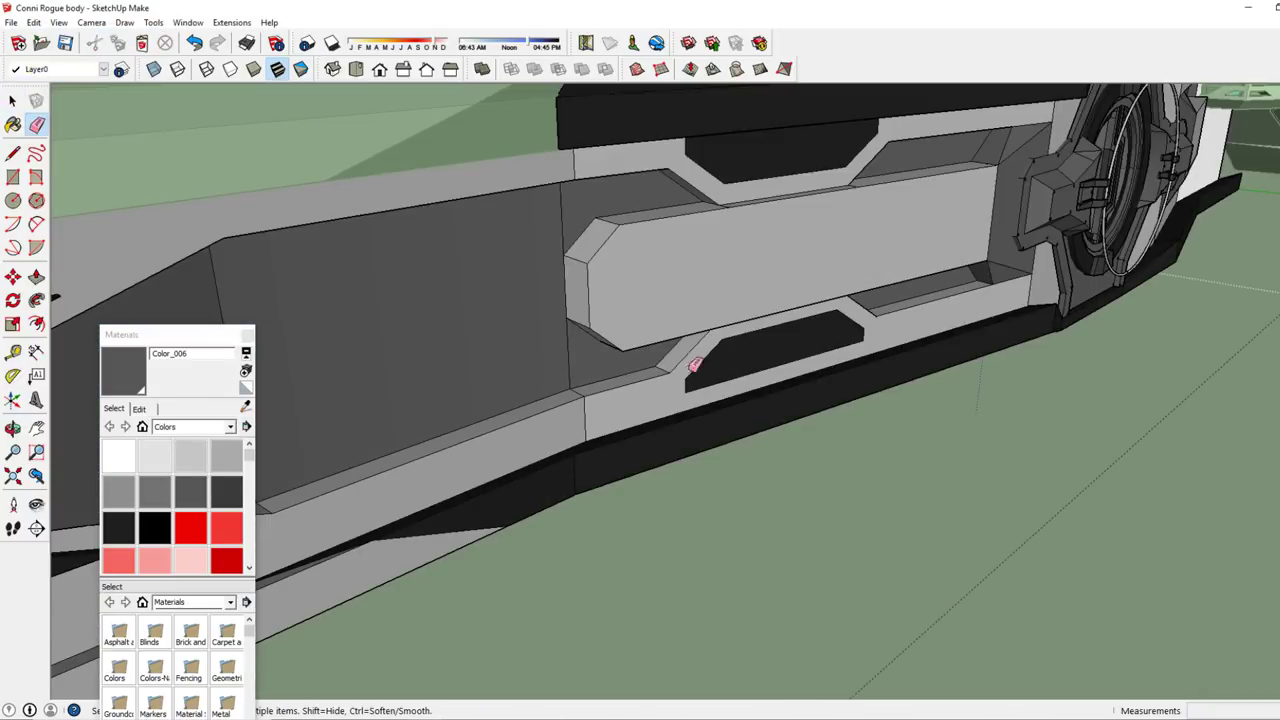
{"action": "key", "text": "space"}
{"action": "scroll", "coordinate": [726, 315], "scroll_direction": "down", "scroll_amount": 5}
{"action": "scroll", "coordinate": [726, 315], "scroll_direction": "down", "scroll_amount": 5}
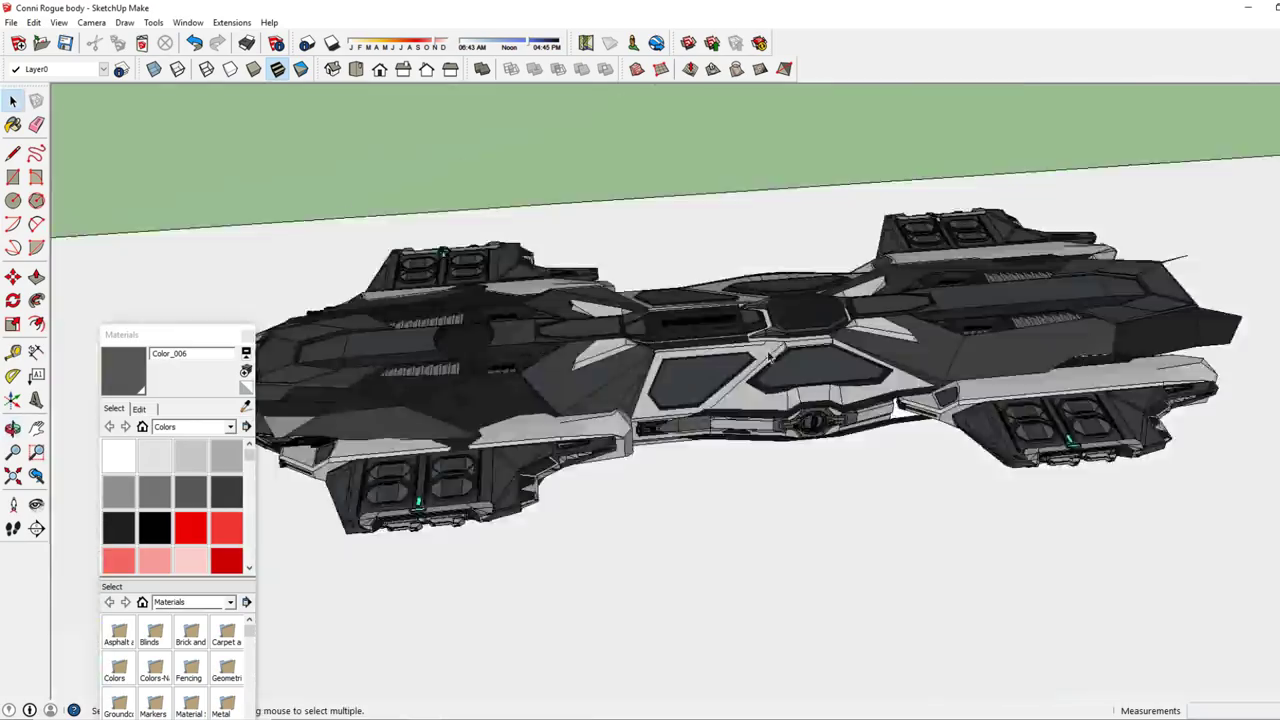
{"action": "mouse_move", "coordinate": [726, 315]}
{"action": "middle_mouse_down"}
{"action": "mouse_move", "coordinate": [876, 348]}
{"action": "mouse_move", "coordinate": [716, 391]}
{"action": "middle_mouse_up"}
{"action": "scroll", "coordinate": [716, 391], "scroll_direction": "up", "scroll_amount": 1}
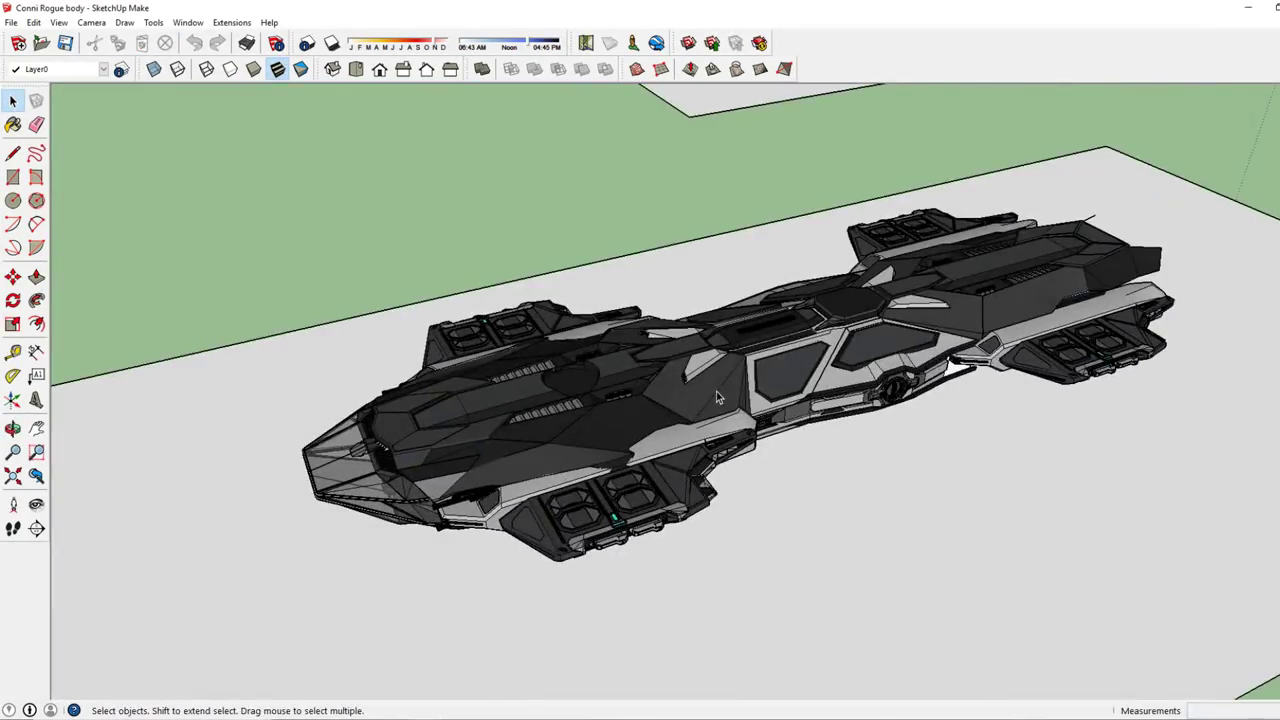
{"action": "scroll", "coordinate": [716, 391], "scroll_direction": "up", "scroll_amount": 5}
Copy the rear fan panel and paste the copy onto the ground.
{"action": "key", "text": "ctrl+c"}
{"action": "scroll", "coordinate": [775, 328], "scroll_direction": "down", "scroll_amount": 5}
{"action": "key", "text": "ctrl+v"}
{"action": "scroll", "coordinate": [817, 429], "scroll_direction": "up", "scroll_amount": 5}
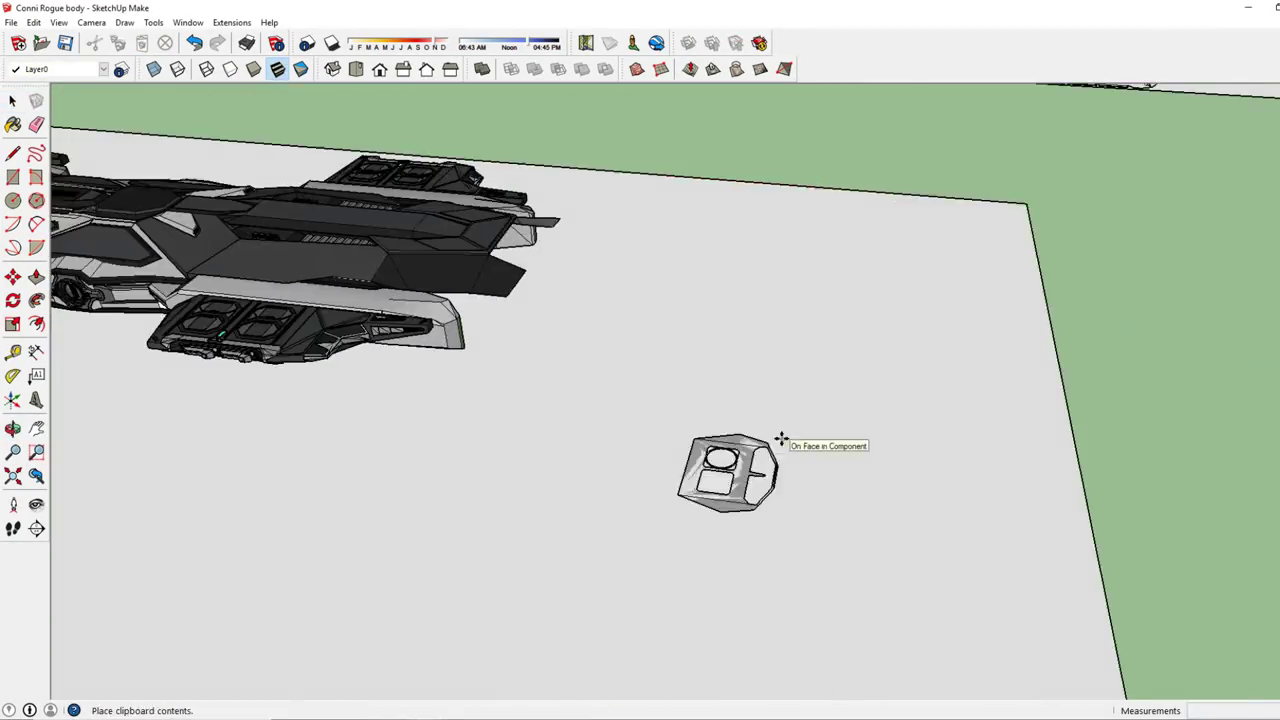
{"action": "left_click", "coordinate": [783, 437]}
{"action": "scroll", "coordinate": [551, 483], "scroll_direction": "up", "scroll_amount": 3}
{"action": "middle_click_drag", "start_coordinate": [615, 430], "coordinate": [600, 400]}
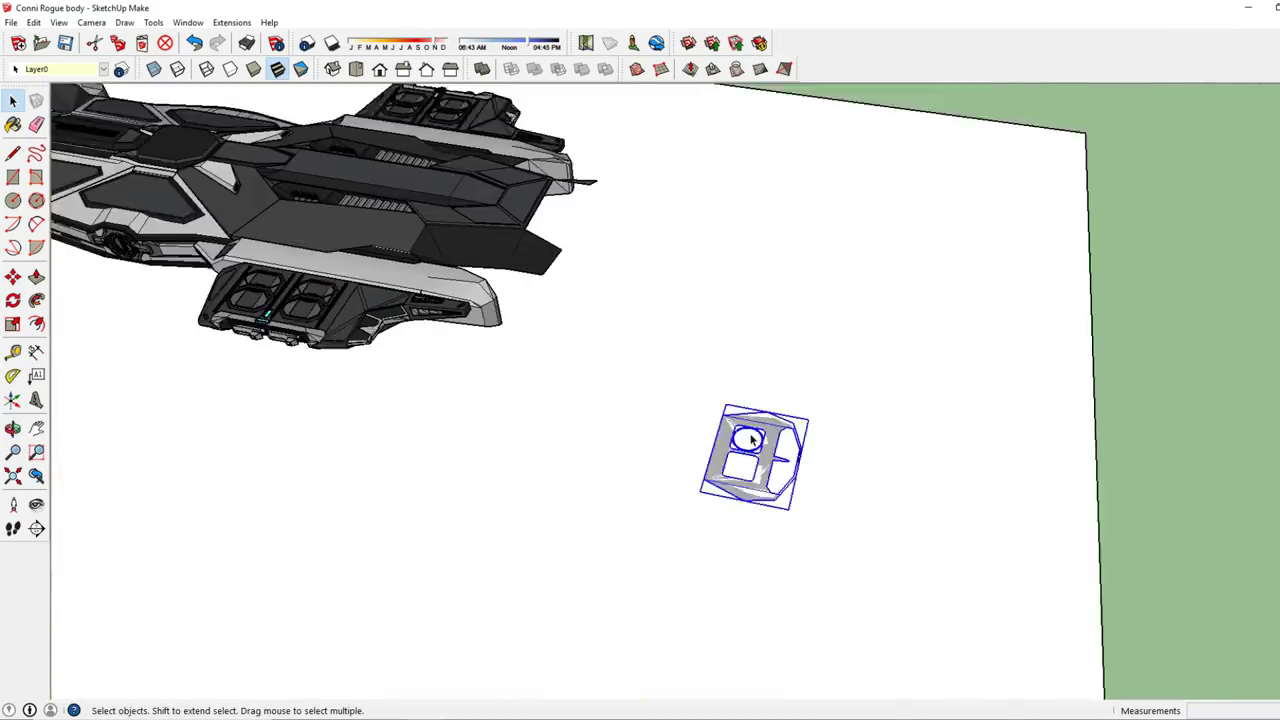
{"action": "scroll", "coordinate": [600, 400], "scroll_direction": "up", "scroll_amount": 5}
{"action": "scroll", "coordinate": [597, 337], "scroll_direction": "up", "scroll_amount": 5}
{"action": "scroll", "coordinate": [590, 366], "scroll_direction": "up", "scroll_amount": 3}
{"action": "scroll", "coordinate": [590, 366], "scroll_direction": "down", "scroll_amount": 5}
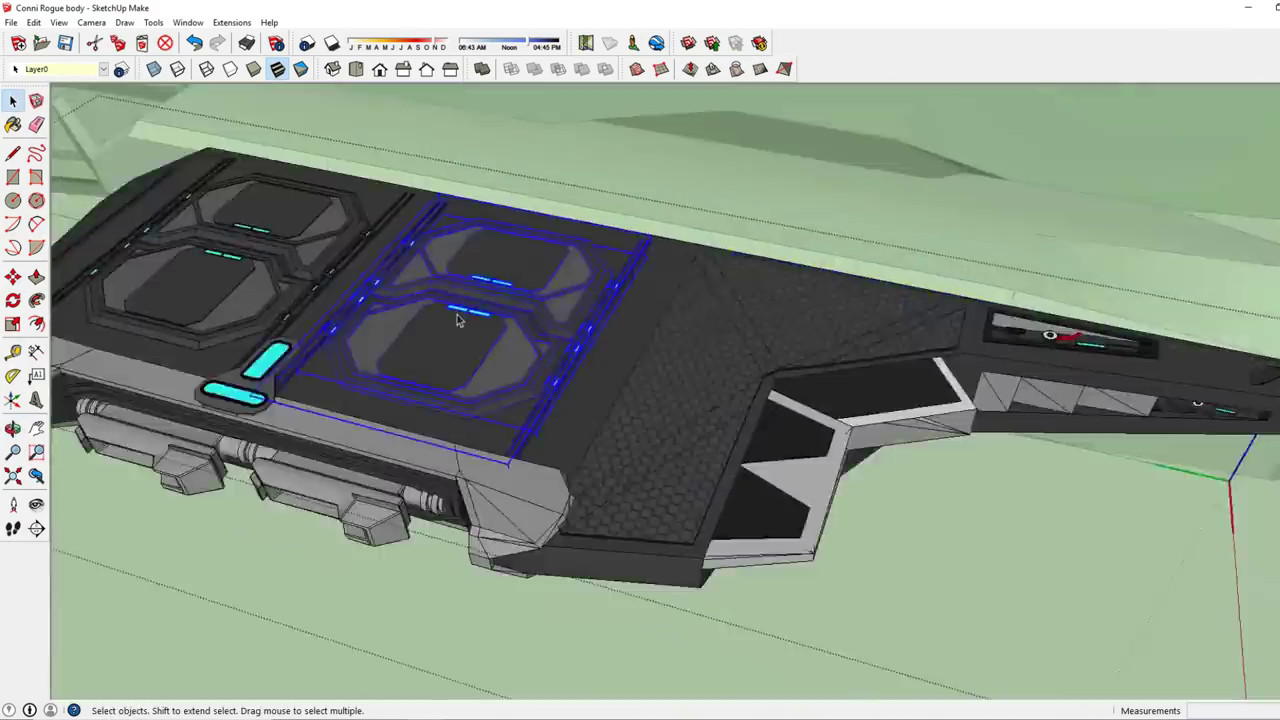
{"action": "scroll", "coordinate": [590, 366], "scroll_direction": "down", "scroll_amount": 3}
Move the pasted fan panel to the model origin.
{"action": "middle_click_drag", "start_coordinate": [590, 366], "coordinate": [131, 135]}
{"action": "key", "text": "m"}
{"action": "key", "text": "space"}
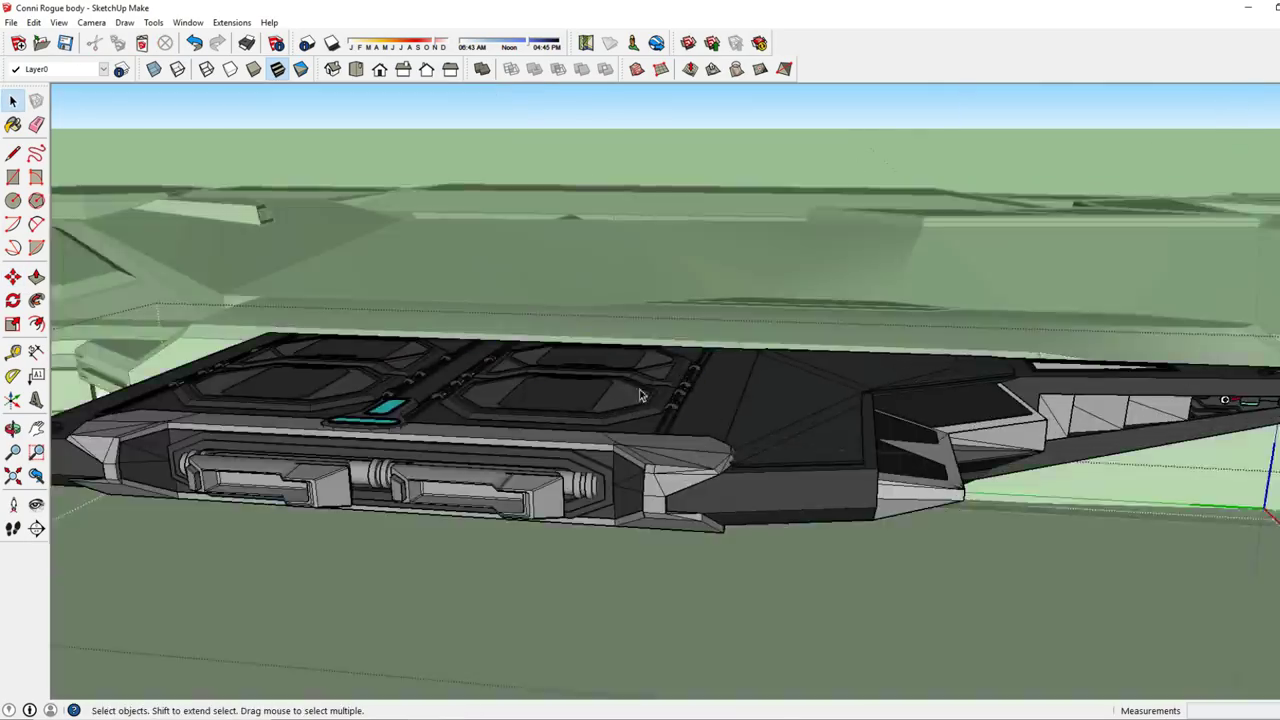
{"action": "scroll", "coordinate": [639, 389], "scroll_direction": "up", "scroll_amount": 5}
{"action": "scroll", "coordinate": [984, 400], "scroll_direction": "down", "scroll_amount": 5}
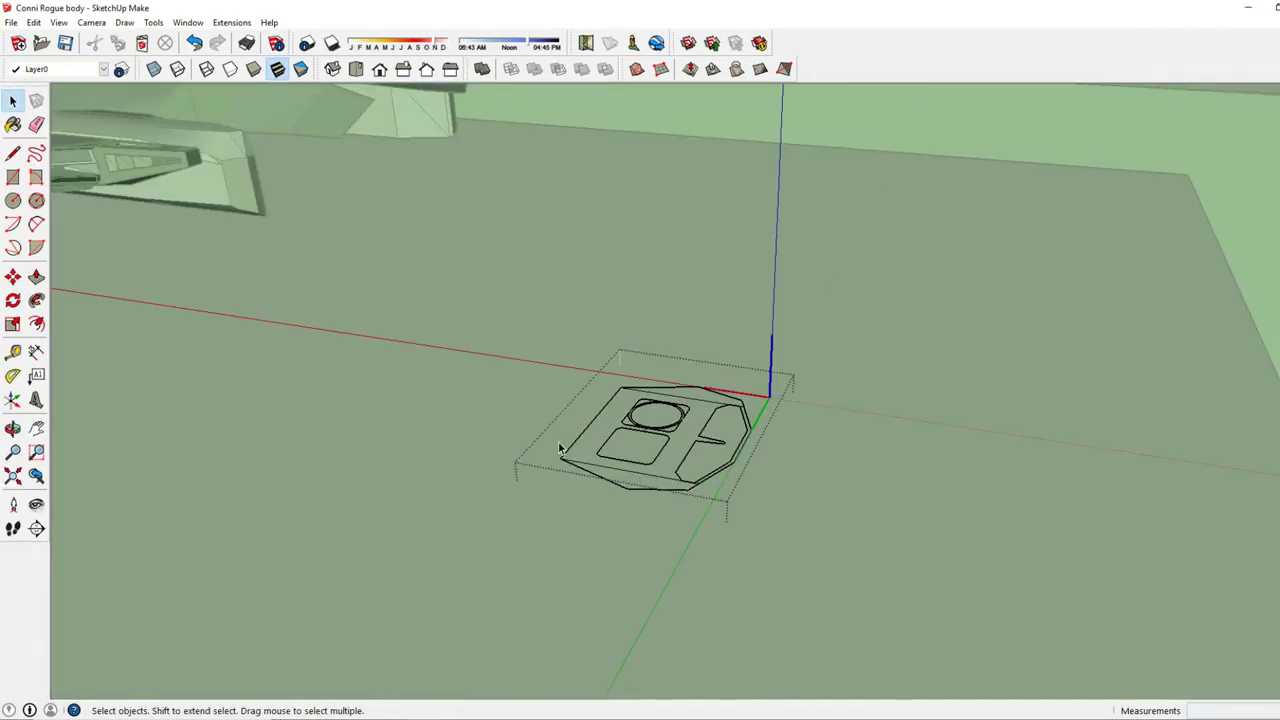
{"action": "left_click", "coordinate": [12, 100]}
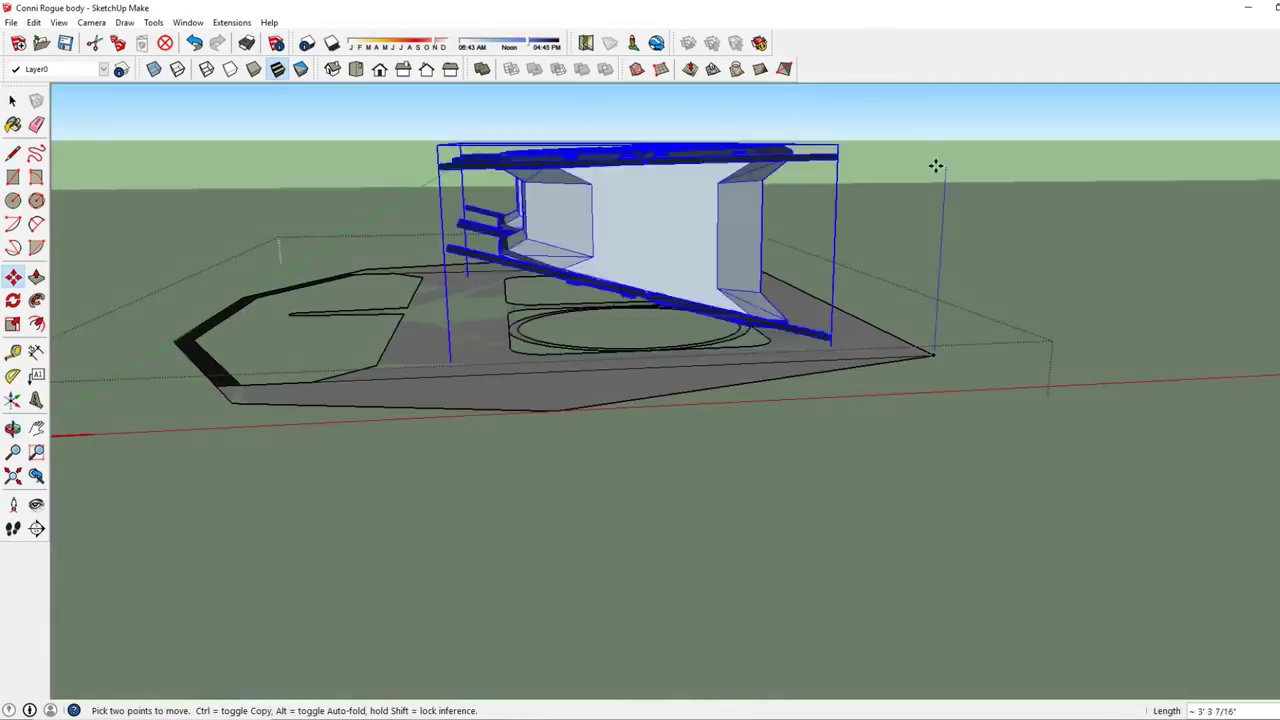
Orbit between high and low views to inspect both engine modules.
{"action": "mouse_move", "coordinate": [934, 166]}
{"action": "middle_mouse_down"}
{"action": "mouse_move", "coordinate": [737, 377]}
{"action": "mouse_move", "coordinate": [347, 412]}
{"action": "middle_mouse_up"}
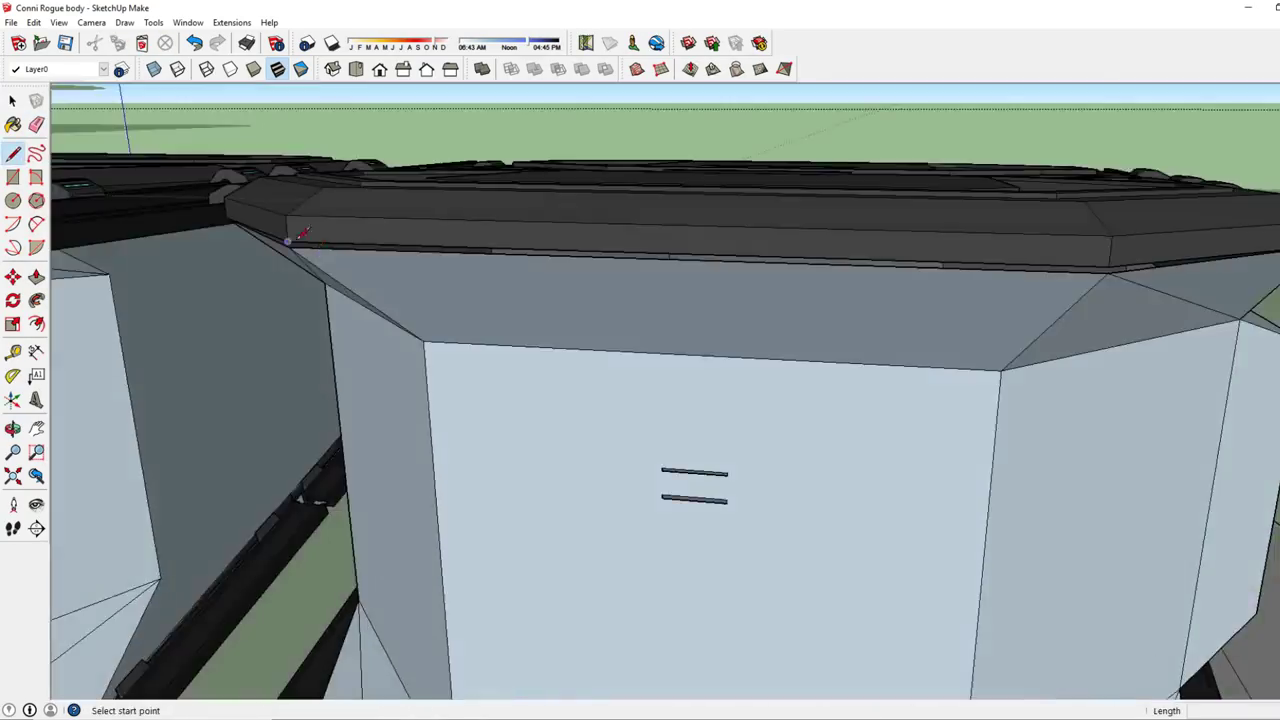
{"action": "middle_click_drag", "start_coordinate": [296, 238], "coordinate": [462, 183]}
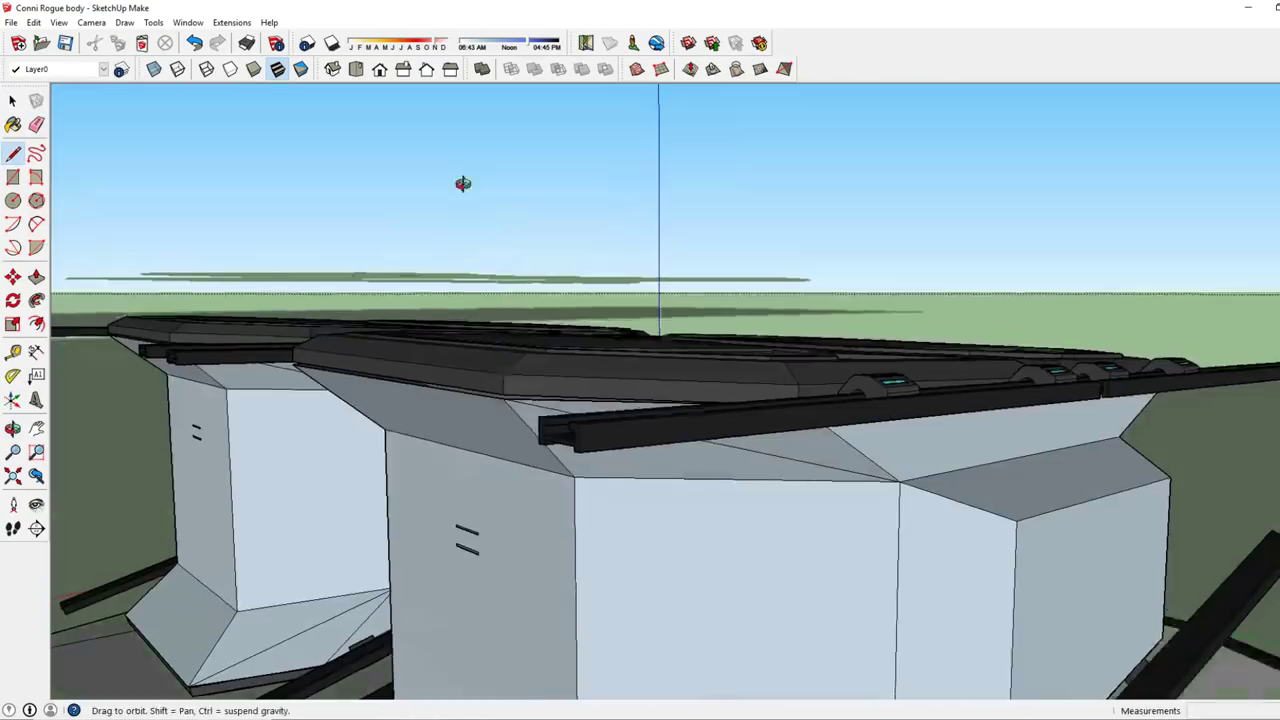
{"action": "middle_click_drag", "start_coordinate": [812, 220], "coordinate": [912, 170]}
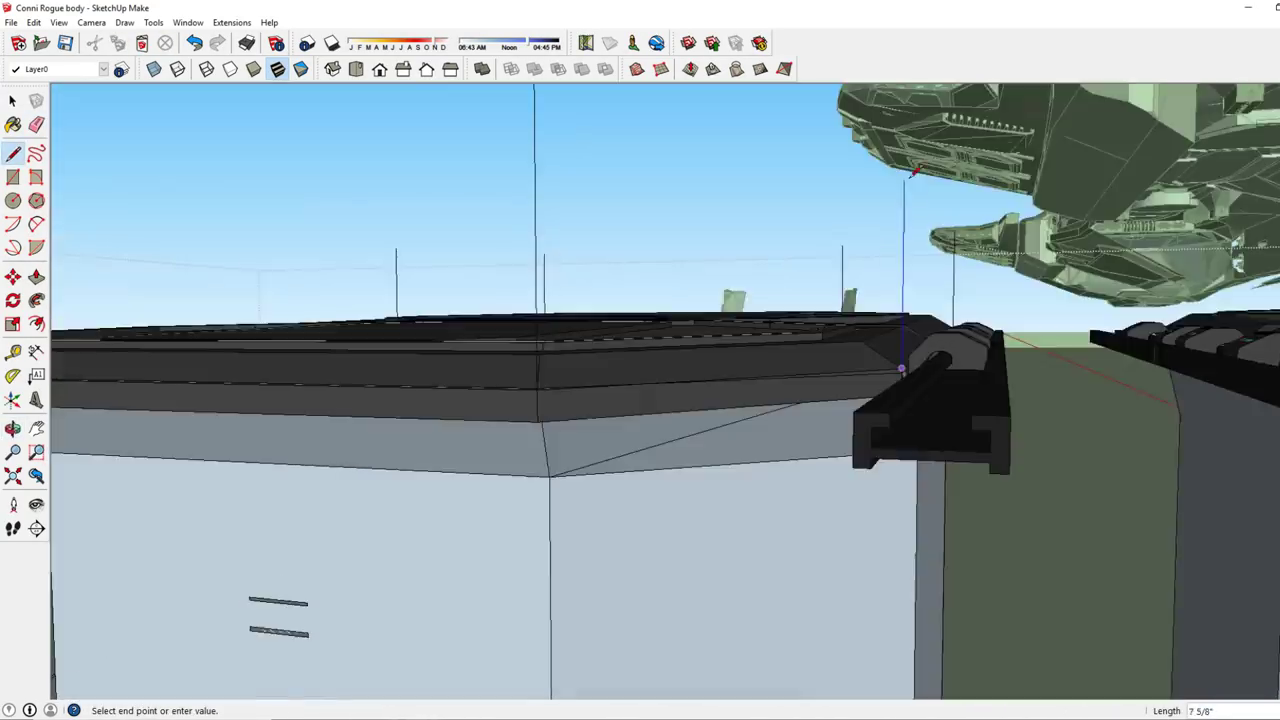
{"action": "scroll", "coordinate": [912, 172], "scroll_direction": "down", "scroll_amount": 5}
{"action": "middle_click_drag", "start_coordinate": [300, 128], "coordinate": [578, 226]}
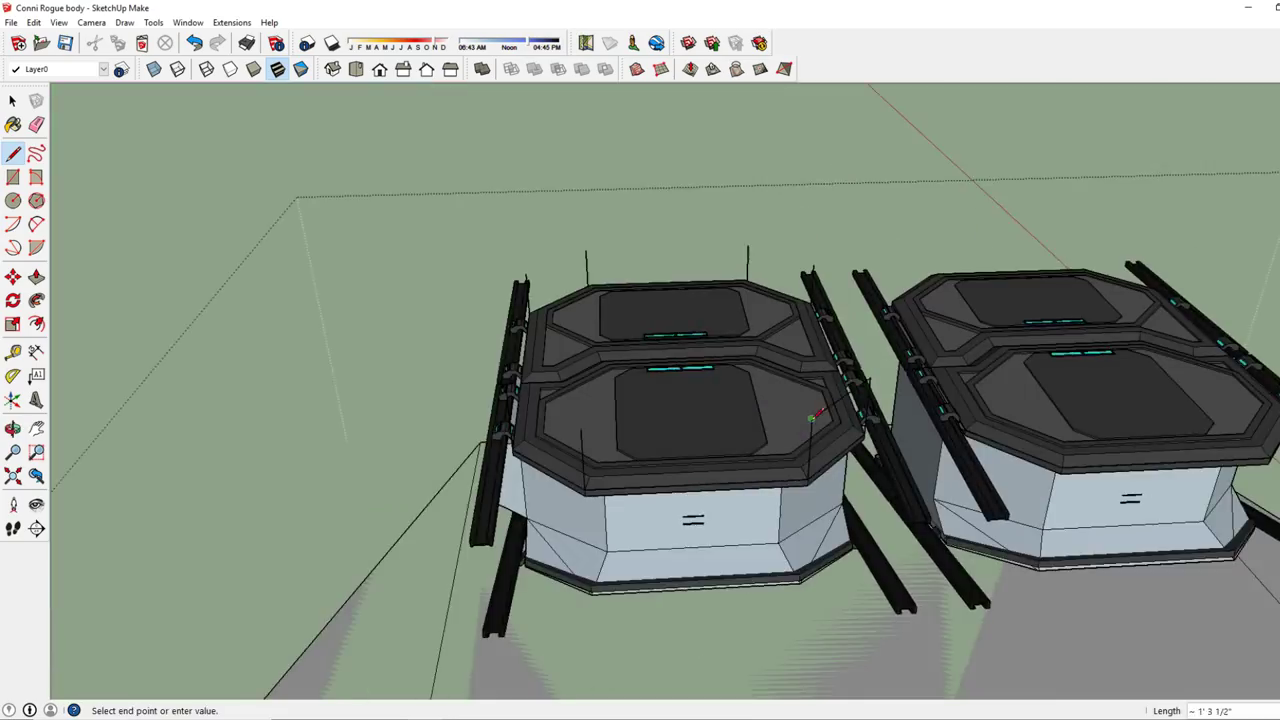
{"action": "middle_click_drag", "start_coordinate": [596, 316], "coordinate": [602, 484]}
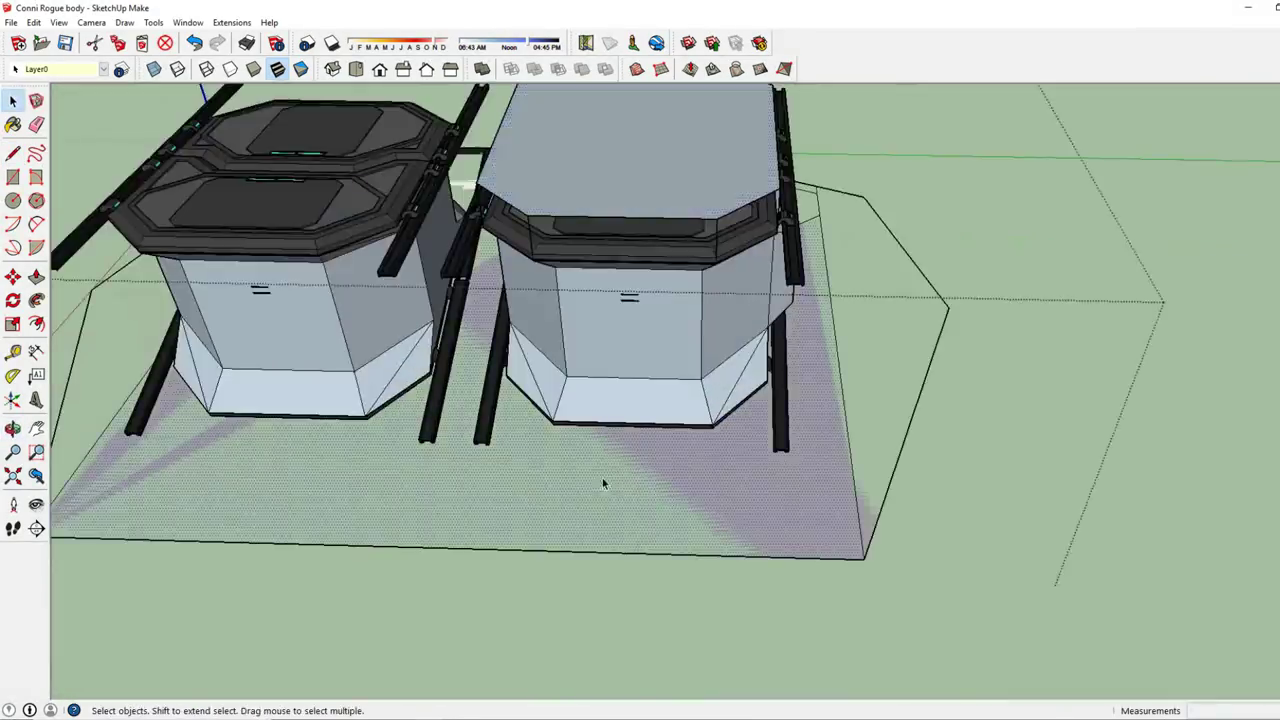
{"action": "middle_click_drag", "start_coordinate": [443, 160], "coordinate": [894, 175]}
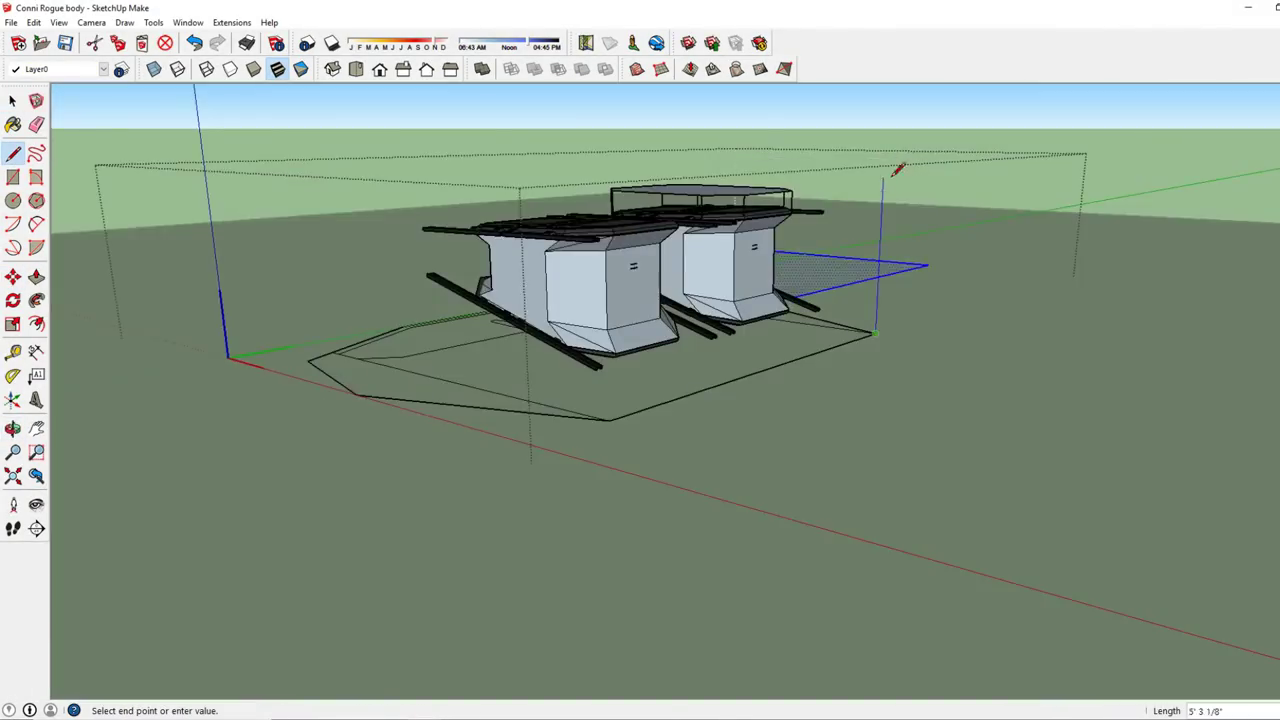
Bring the large plate above the modules into a close top-down view.
{"action": "key", "text": "m"}
{"action": "middle_click_drag", "start_coordinate": [797, 185], "coordinate": [640, 300]}
{"action": "scroll", "coordinate": [640, 360], "scroll_direction": "up", "scroll_amount": 5}
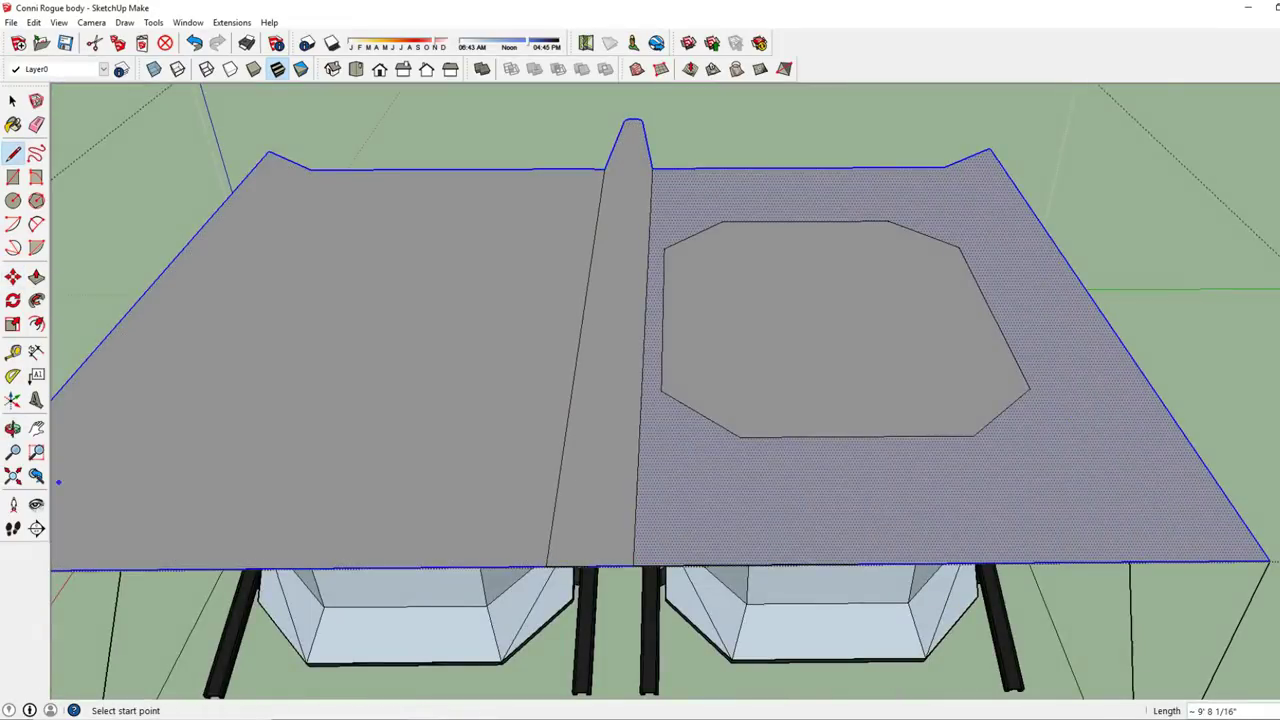
{"action": "mouse_move", "coordinate": [70, 222]}
{"action": "middle_mouse_down"}
{"action": "mouse_move", "coordinate": [911, 194]}
{"action": "mouse_move", "coordinate": [614, 283]}
{"action": "middle_mouse_up"}
{"action": "scroll", "coordinate": [645, 422], "scroll_direction": "up", "scroll_amount": 3}
{"action": "key", "text": "l"}
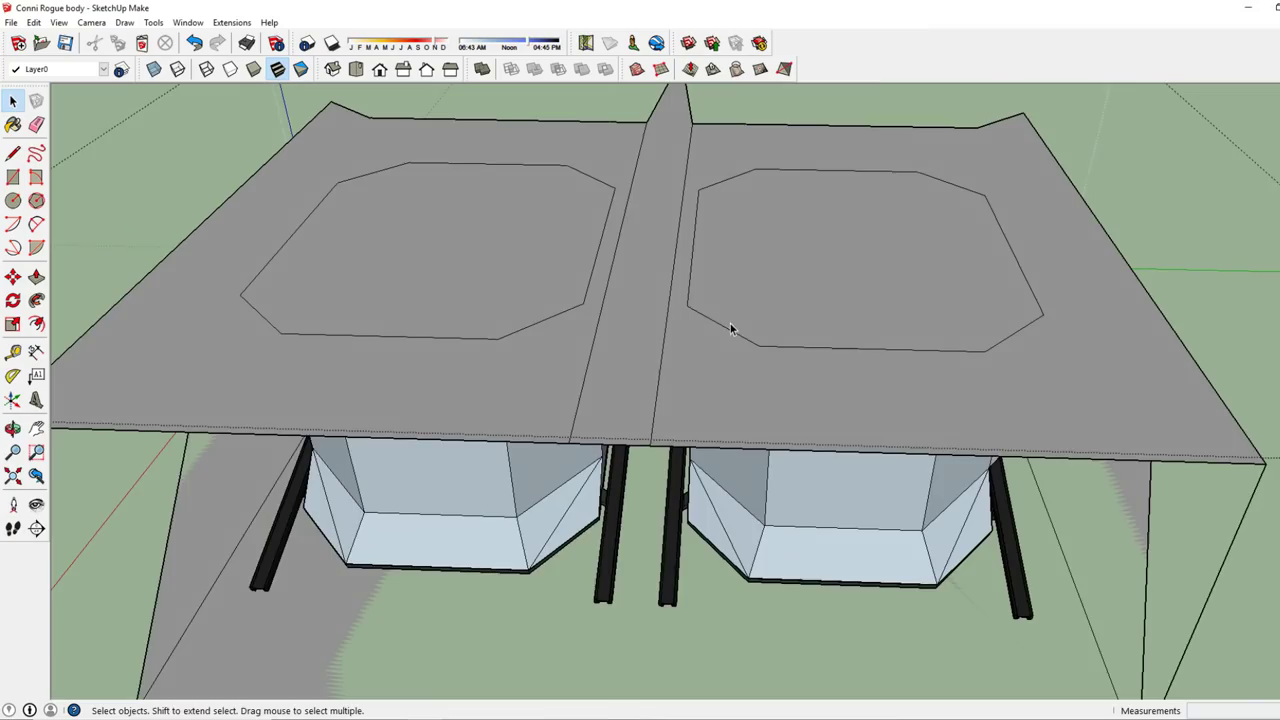
Zoom in on the plate's top corner with the Line tool ready for tracing.
{"action": "mouse_move", "coordinate": [730, 328]}
{"action": "middle_mouse_down"}
{"action": "mouse_move", "coordinate": [510, 200]}
{"action": "mouse_move", "coordinate": [560, 475]}
{"action": "middle_mouse_up"}
{"action": "key", "text": "l"}
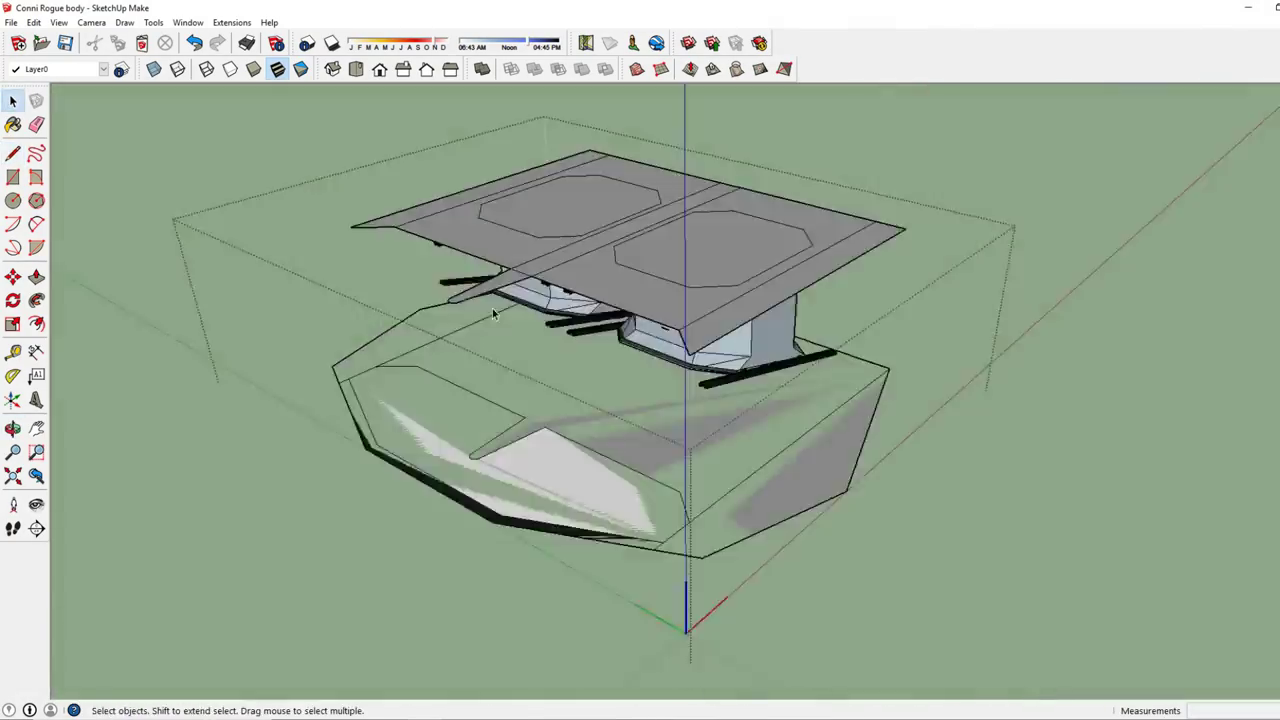
{"action": "scroll", "coordinate": [943, 400], "scroll_direction": "down", "scroll_amount": 5}
{"action": "scroll", "coordinate": [851, 329], "scroll_direction": "up", "scroll_amount": 6}
{"action": "middle_click_drag", "start_coordinate": [851, 329], "coordinate": [874, 354]}
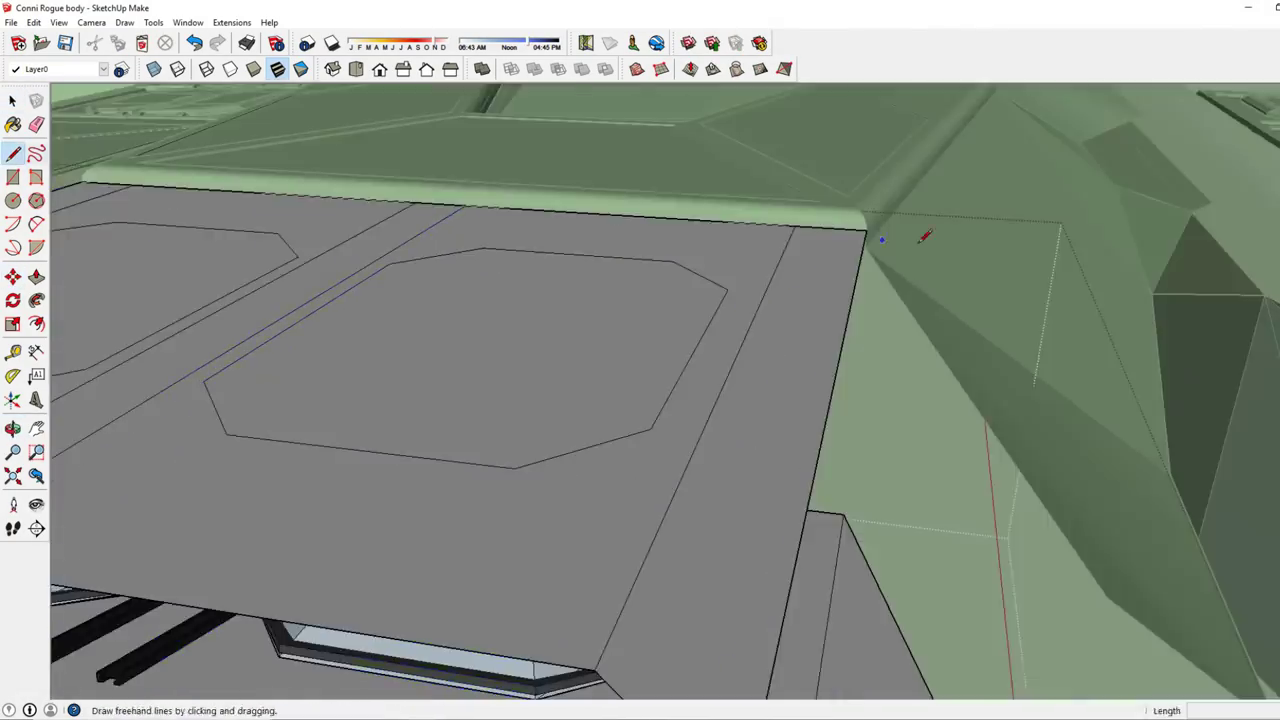
{"action": "scroll", "coordinate": [925, 235], "scroll_direction": "down", "scroll_amount": 5}
Orbit out around the whole ship and settle on a close frontal view.
{"action": "middle_click_drag", "start_coordinate": [600, 171], "coordinate": [517, 371]}
{"action": "mouse_move", "coordinate": [923, 563]}
{"action": "middle_mouse_down"}
{"action": "mouse_move", "coordinate": [417, 454]}
{"action": "mouse_move", "coordinate": [755, 450]}
{"action": "mouse_move", "coordinate": [371, 306]}
{"action": "middle_mouse_up"}
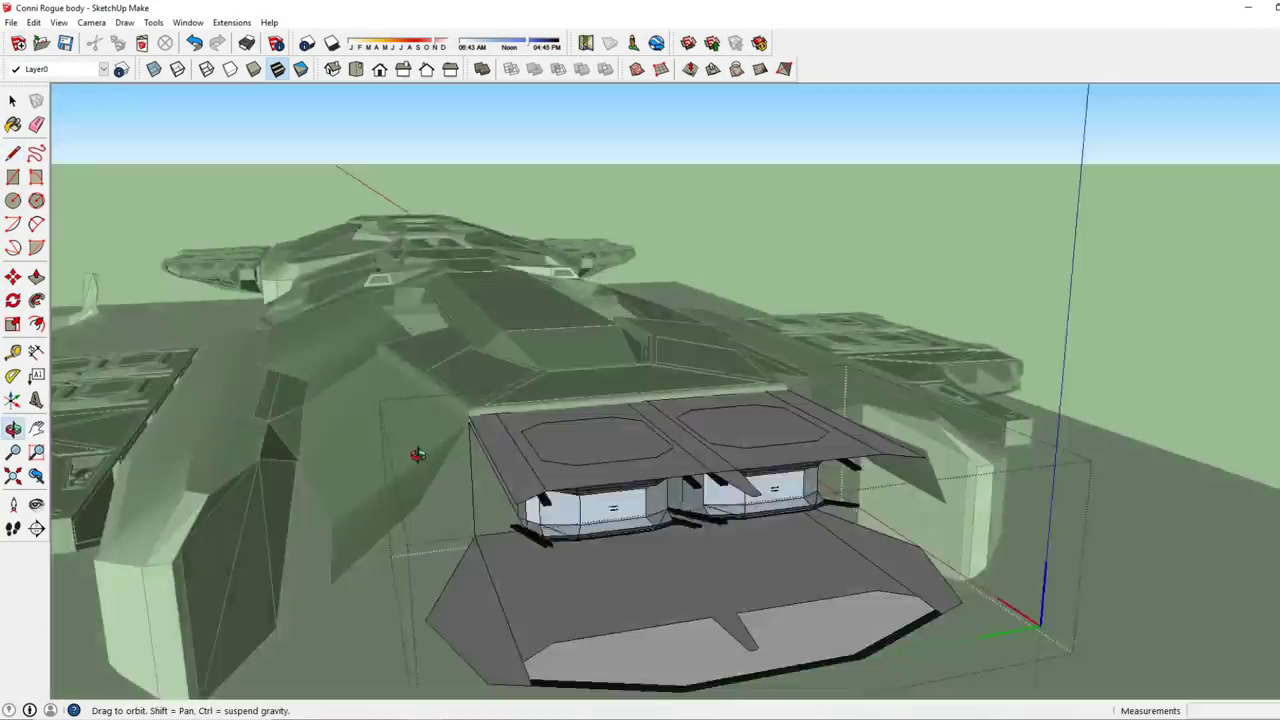
{"action": "key", "text": "space"}
{"action": "key", "text": "l"}
{"action": "scroll", "coordinate": [549, 290], "scroll_direction": "up", "scroll_amount": 3}
{"action": "middle_click_drag", "start_coordinate": [436, 214], "coordinate": [688, 323]}
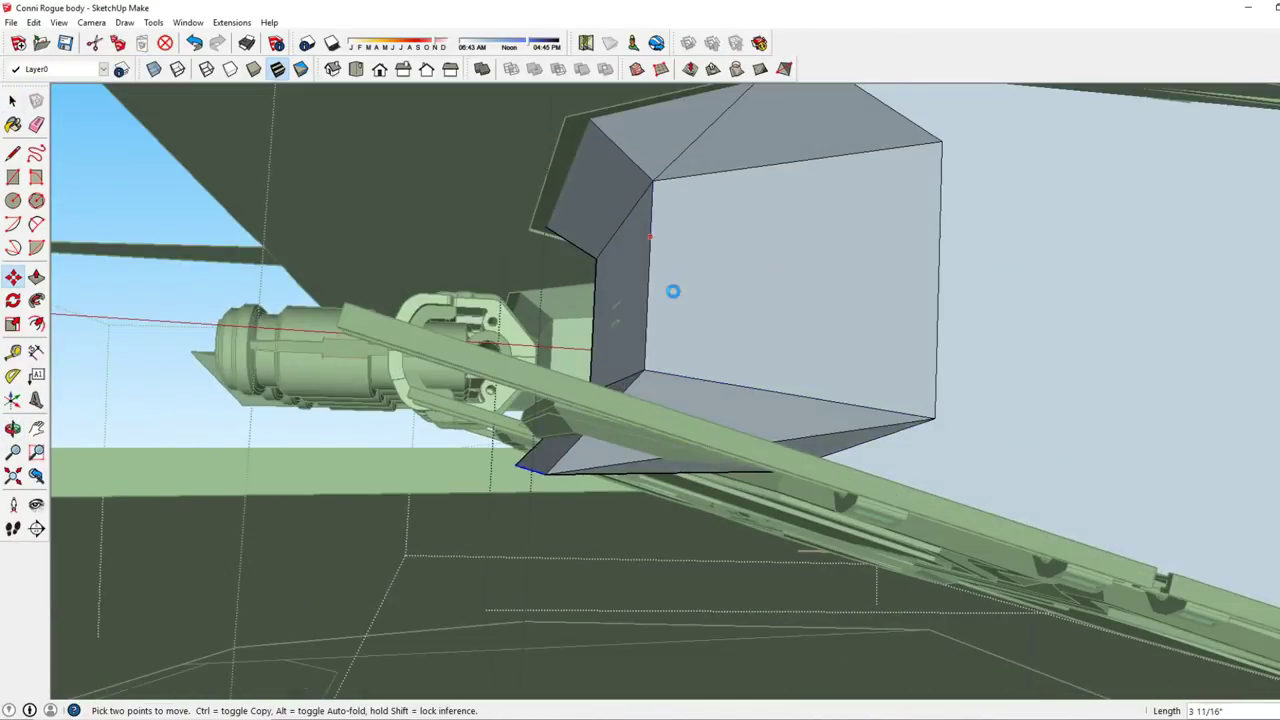
Orbit around the floor face slid outward beneath the engine pods.
{"action": "middle_click_drag", "start_coordinate": [673, 291], "coordinate": [541, 463]}
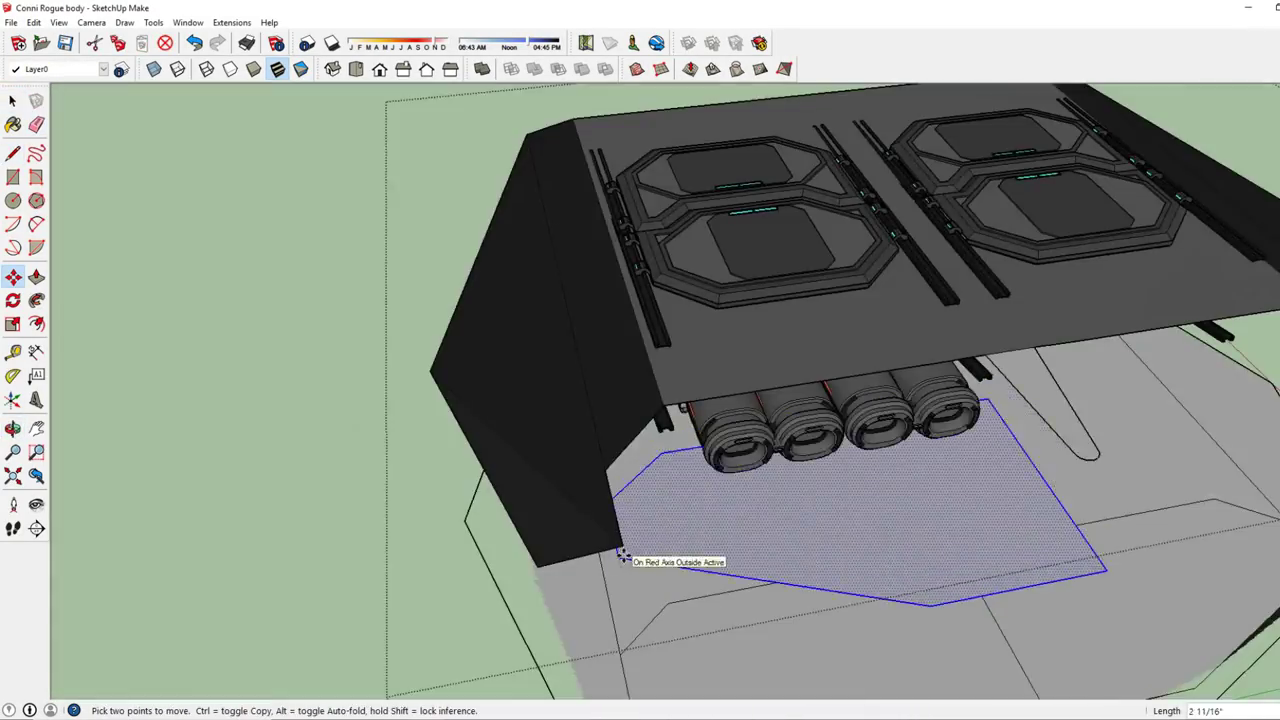
{"action": "mouse_move", "coordinate": [617, 487]}
{"action": "middle_mouse_down"}
{"action": "mouse_move", "coordinate": [483, 258]}
{"action": "mouse_move", "coordinate": [446, 229]}
{"action": "mouse_move", "coordinate": [737, 393]}
{"action": "middle_mouse_up"}
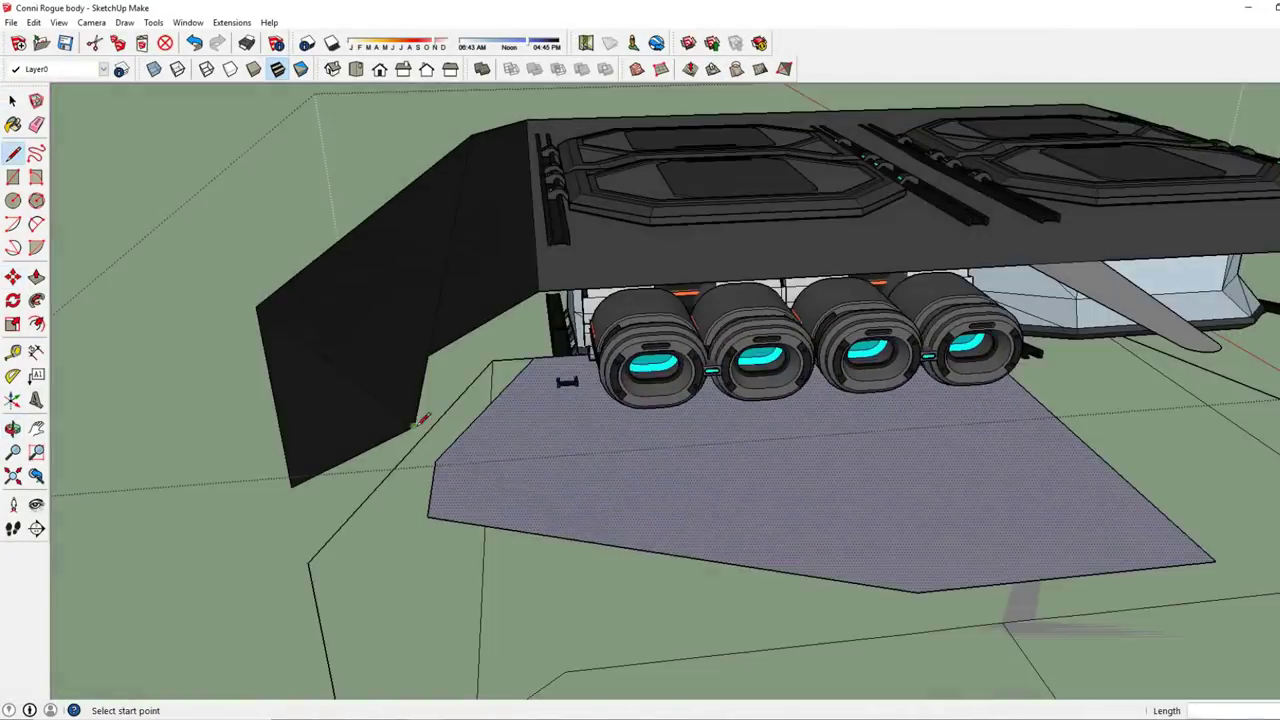
Orbit under the ship to examine the engine and floor face from several sides.
{"action": "mouse_move", "coordinate": [503, 487]}
{"action": "middle_mouse_down"}
{"action": "mouse_move", "coordinate": [806, 447]}
{"action": "mouse_move", "coordinate": [591, 486]}
{"action": "mouse_move", "coordinate": [443, 380]}
{"action": "middle_mouse_up"}
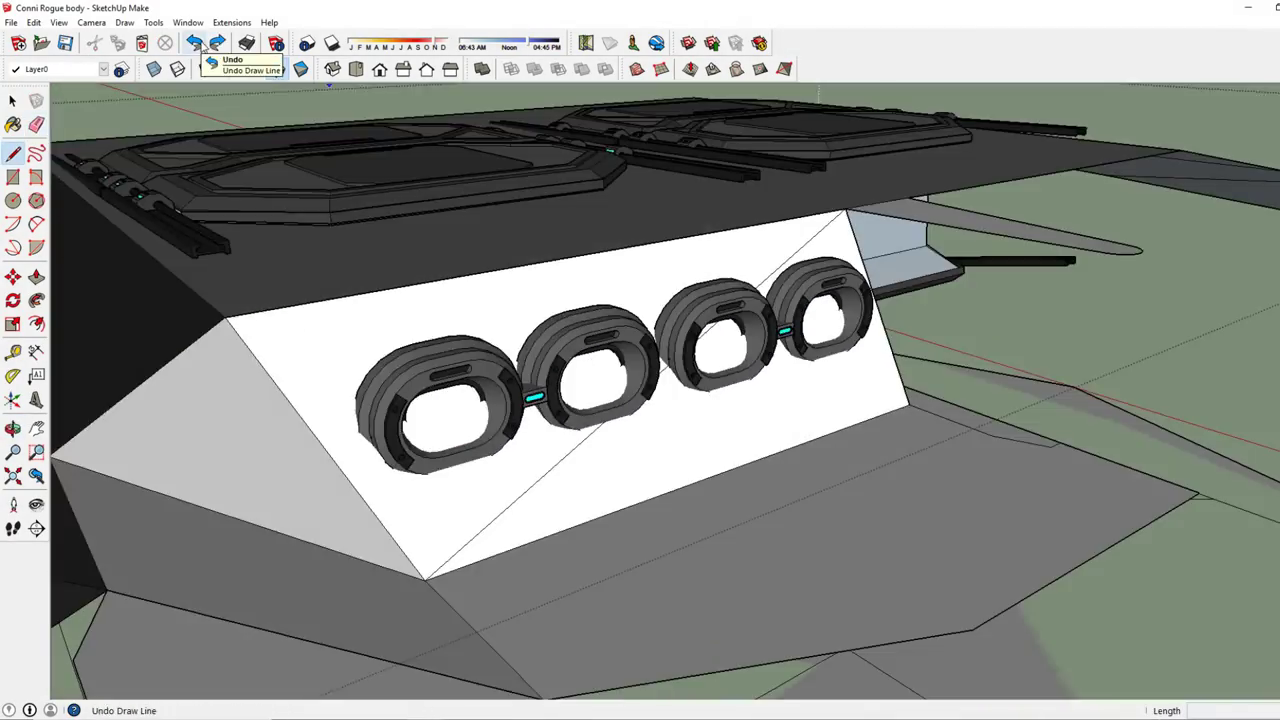
{"action": "mouse_move", "coordinate": [664, 344]}
{"action": "middle_mouse_down"}
{"action": "mouse_move", "coordinate": [391, 443]}
{"action": "mouse_move", "coordinate": [491, 337]}
{"action": "mouse_move", "coordinate": [491, 357]}
{"action": "mouse_move", "coordinate": [727, 362]}
{"action": "mouse_move", "coordinate": [1013, 315]}
{"action": "middle_mouse_up"}
{"action": "scroll", "coordinate": [727, 362], "scroll_direction": "up", "scroll_amount": 5}
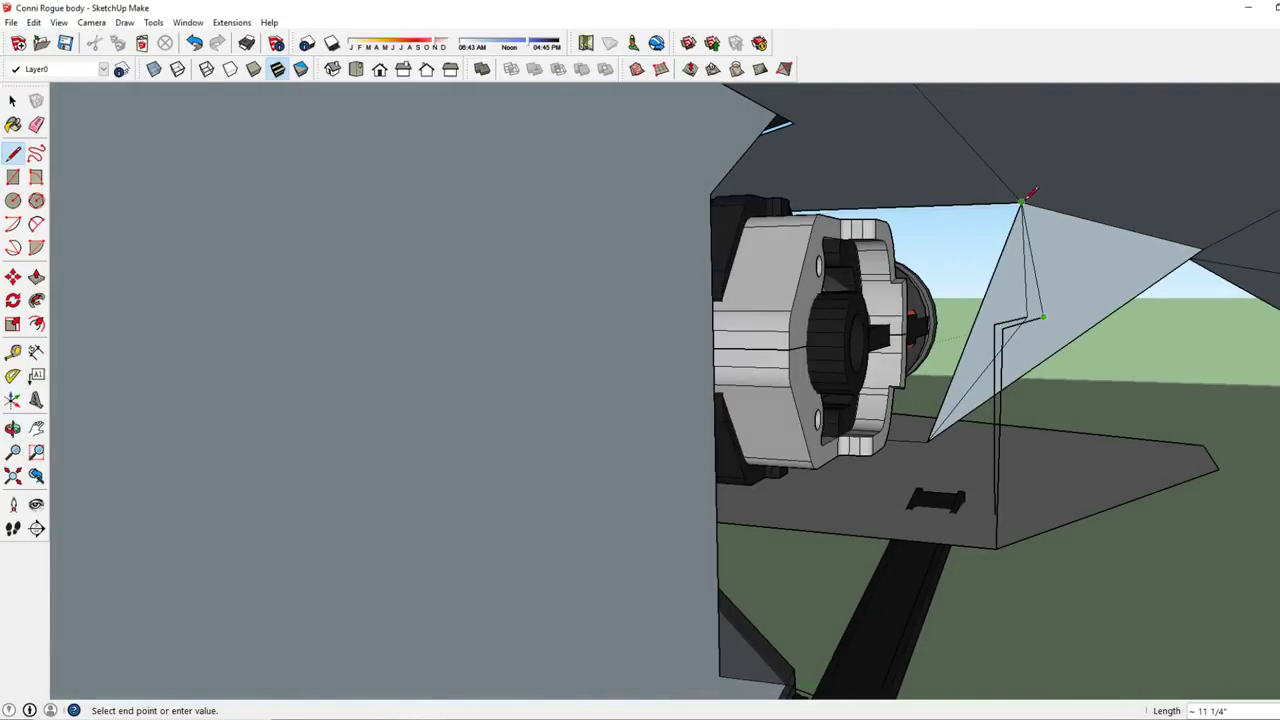
{"action": "mouse_move", "coordinate": [1030, 192]}
{"action": "middle_mouse_down"}
{"action": "mouse_move", "coordinate": [1063, 314]}
{"action": "mouse_move", "coordinate": [862, 441]}
{"action": "middle_mouse_up"}
{"action": "middle_click_drag", "start_coordinate": [1003, 326], "coordinate": [1000, 428]}
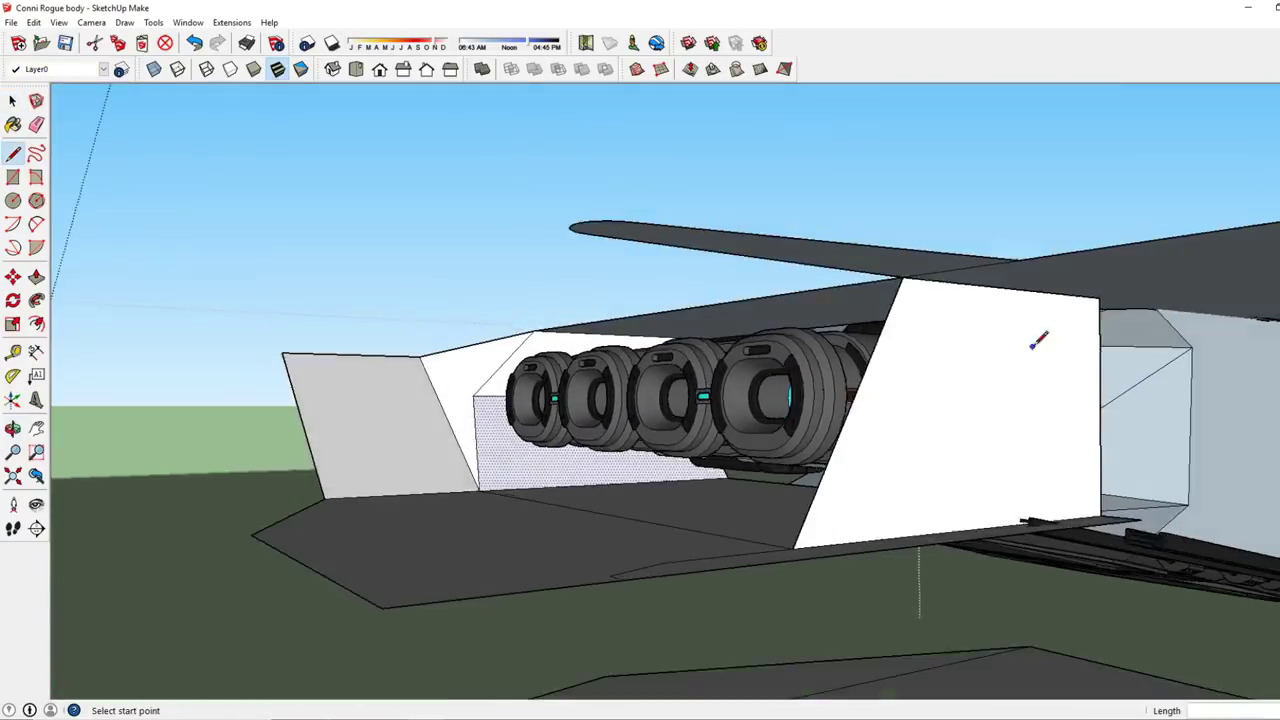
{"action": "scroll", "coordinate": [1100, 495], "scroll_direction": "up", "scroll_amount": 2}
{"action": "scroll", "coordinate": [1000, 500], "scroll_direction": "up", "scroll_amount": 3}
Draw a side-wall line starting at the housing's corner.
{"action": "key", "text": "p"}
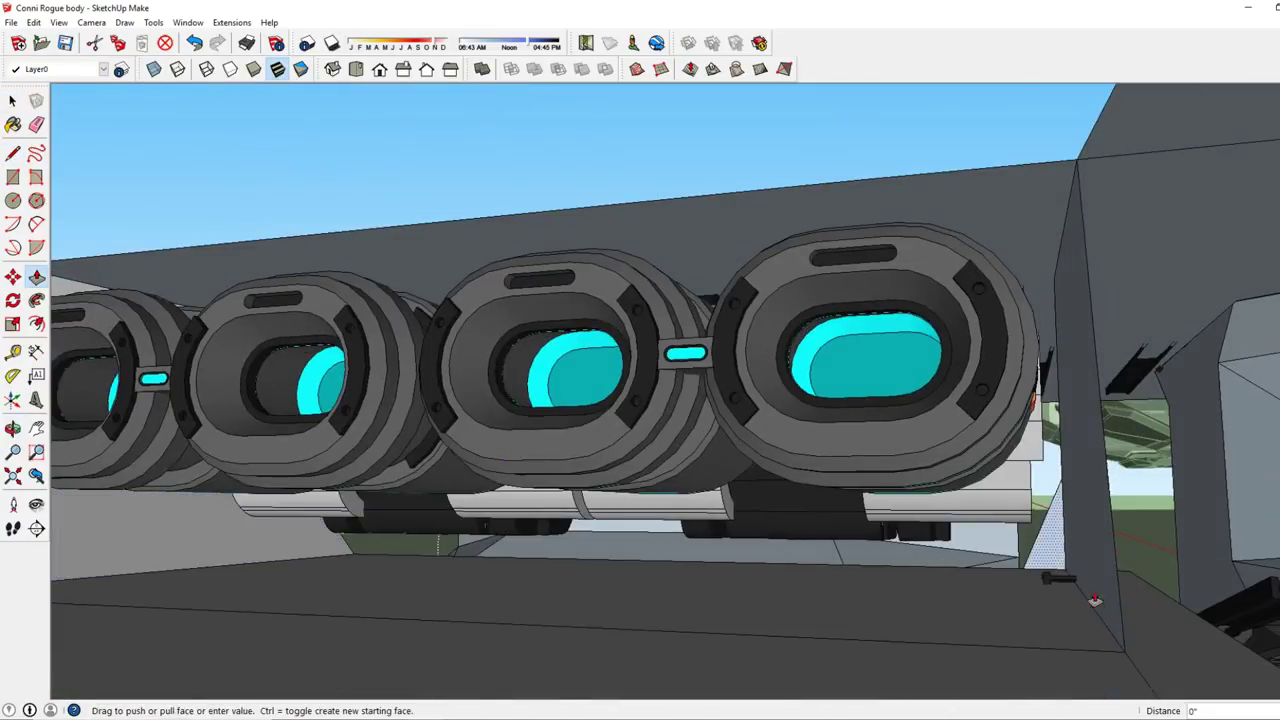
{"action": "scroll", "coordinate": [861, 577], "scroll_direction": "up", "scroll_amount": 5}
{"action": "key", "text": "l"}
{"action": "mouse_move", "coordinate": [861, 577]}
{"action": "middle_mouse_down"}
{"action": "mouse_move", "coordinate": [608, 526]}
{"action": "mouse_move", "coordinate": [848, 525]}
{"action": "middle_mouse_up"}
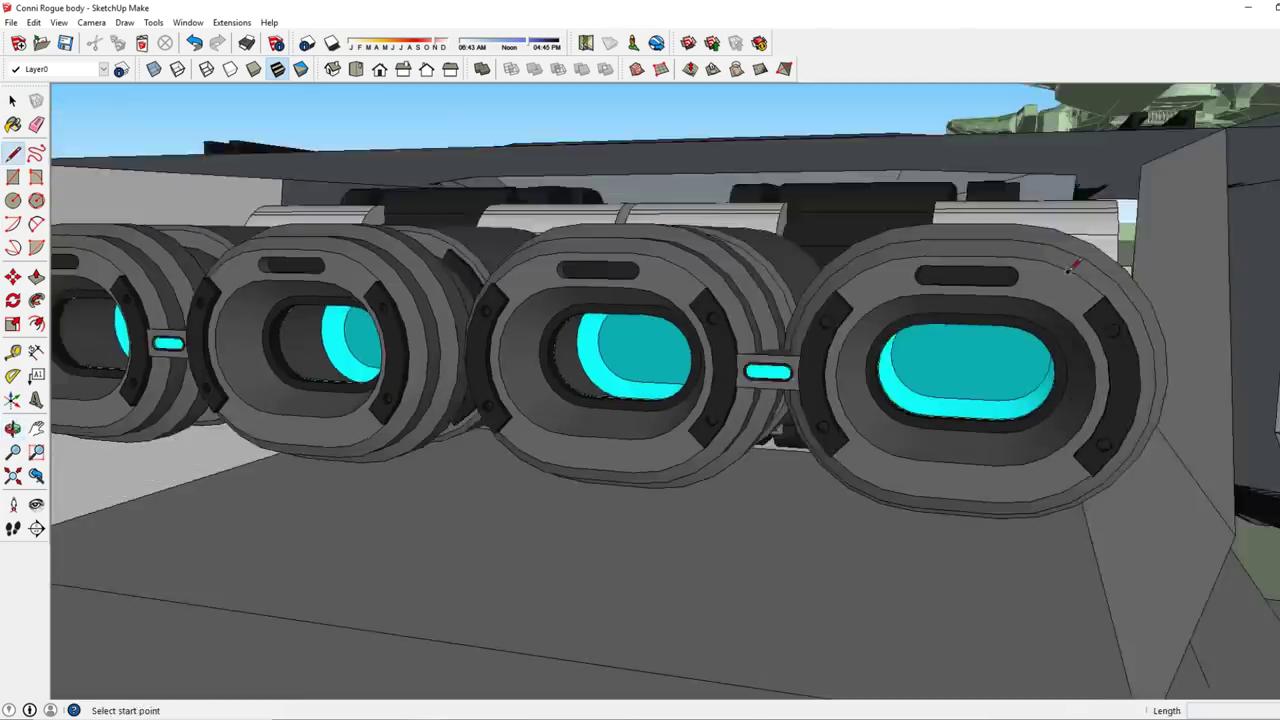
{"action": "mouse_move", "coordinate": [1070, 265]}
{"action": "middle_mouse_down"}
{"action": "mouse_move", "coordinate": [971, 357]}
{"action": "mouse_move", "coordinate": [537, 210]}
{"action": "middle_mouse_up"}
{"action": "left_click", "coordinate": [971, 357]}
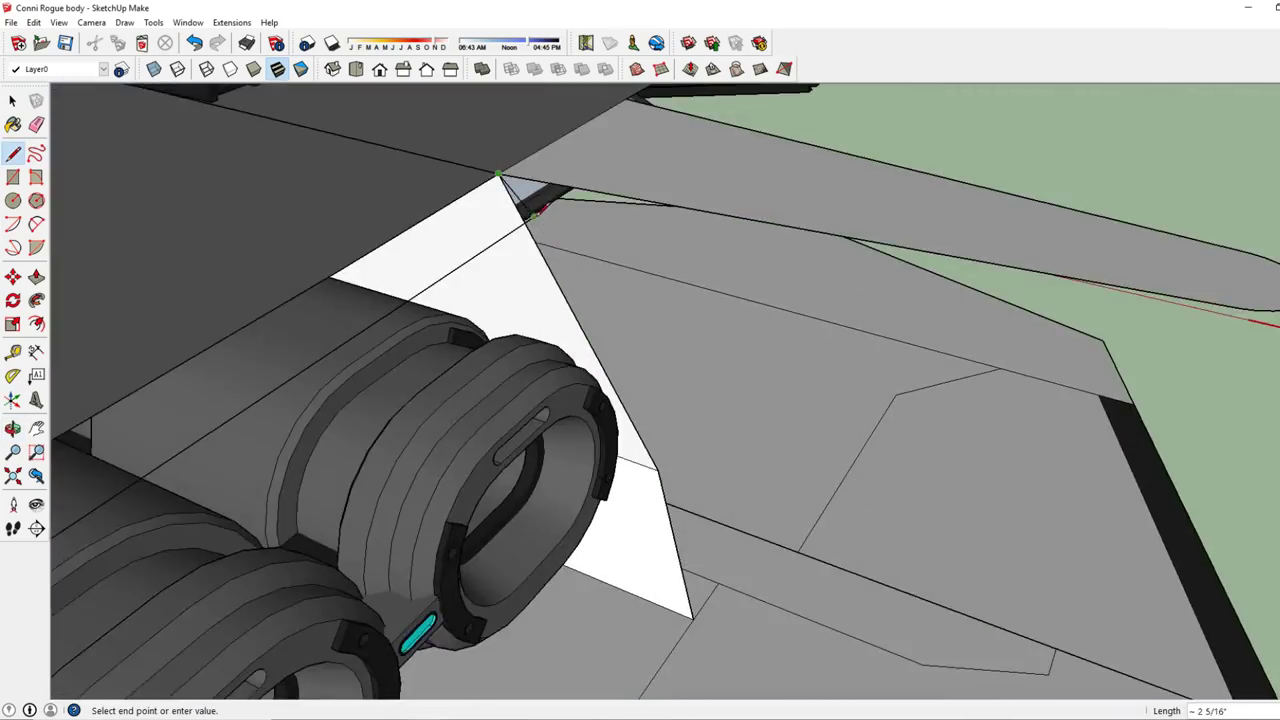
{"action": "mouse_move", "coordinate": [646, 508]}
{"action": "middle_mouse_down"}
{"action": "mouse_move", "coordinate": [514, 251]}
{"action": "mouse_move", "coordinate": [567, 414]}
{"action": "middle_mouse_up"}
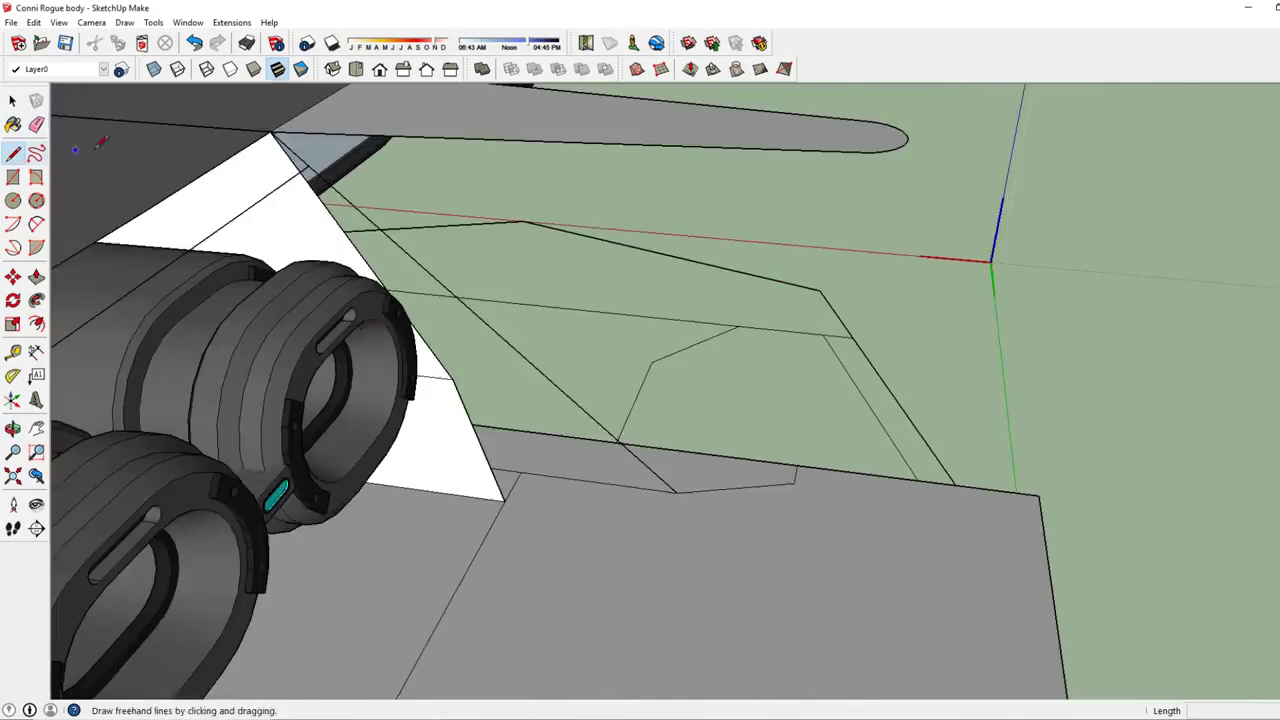
{"action": "middle_click_drag", "start_coordinate": [639, 506], "coordinate": [578, 367]}
{"action": "key", "text": "Escape"}
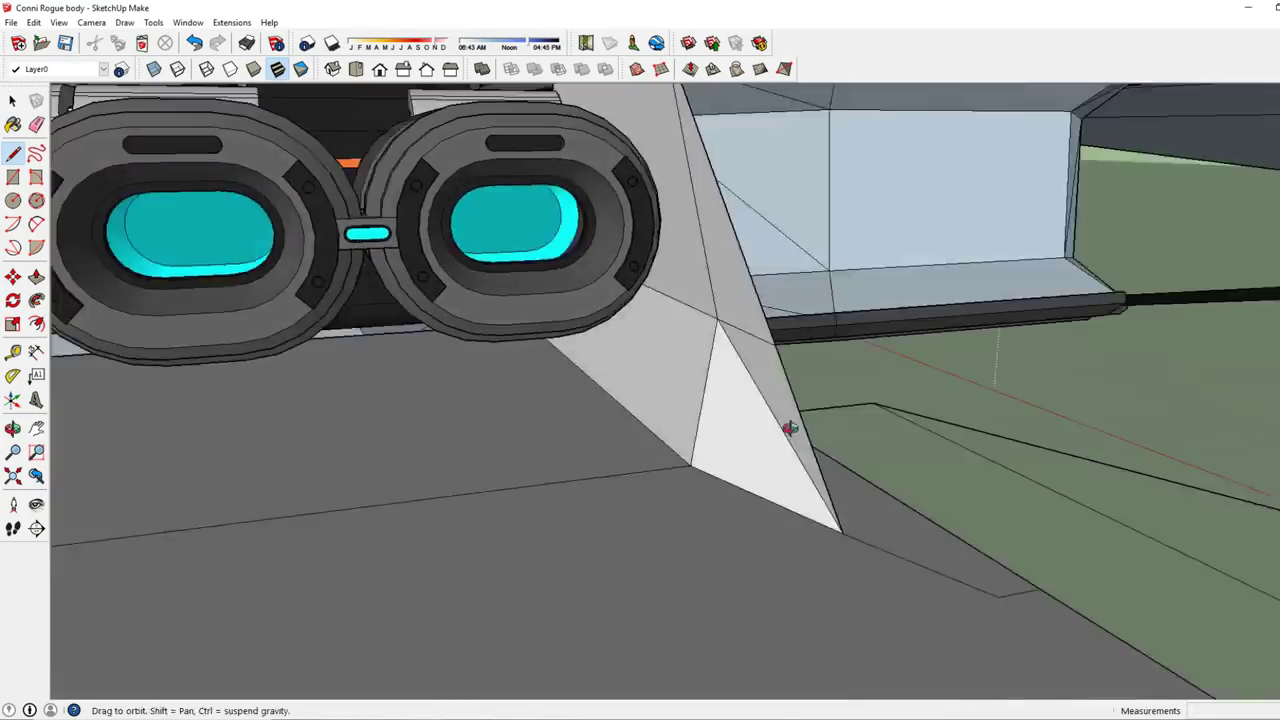
Select the pod housing's faces in front of the row of four pods.
{"action": "mouse_move", "coordinate": [790, 428]}
{"action": "middle_mouse_down"}
{"action": "mouse_move", "coordinate": [777, 209]}
{"action": "mouse_move", "coordinate": [139, 127]}
{"action": "mouse_move", "coordinate": [1000, 249]}
{"action": "mouse_move", "coordinate": [486, 366]}
{"action": "mouse_move", "coordinate": [40, 135]}
{"action": "mouse_move", "coordinate": [771, 486]}
{"action": "mouse_move", "coordinate": [660, 393]}
{"action": "middle_mouse_up"}
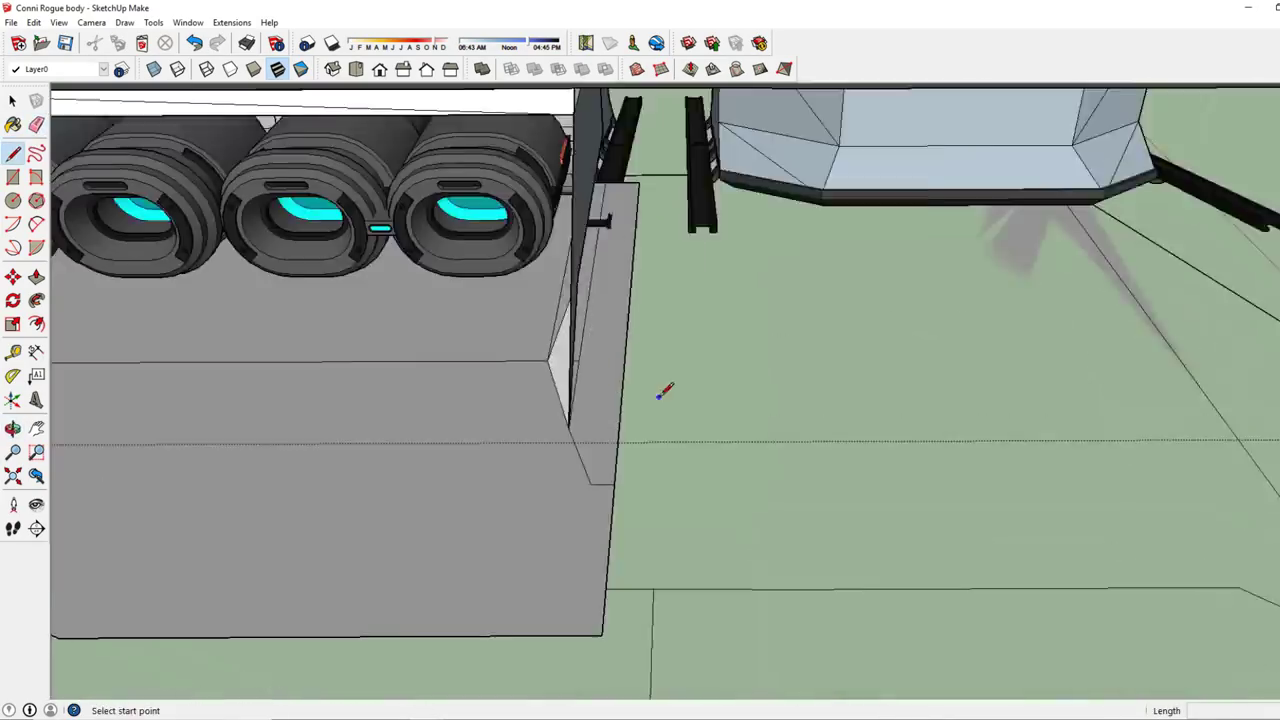
{"action": "middle_click_drag", "start_coordinate": [600, 148], "coordinate": [205, 65]}
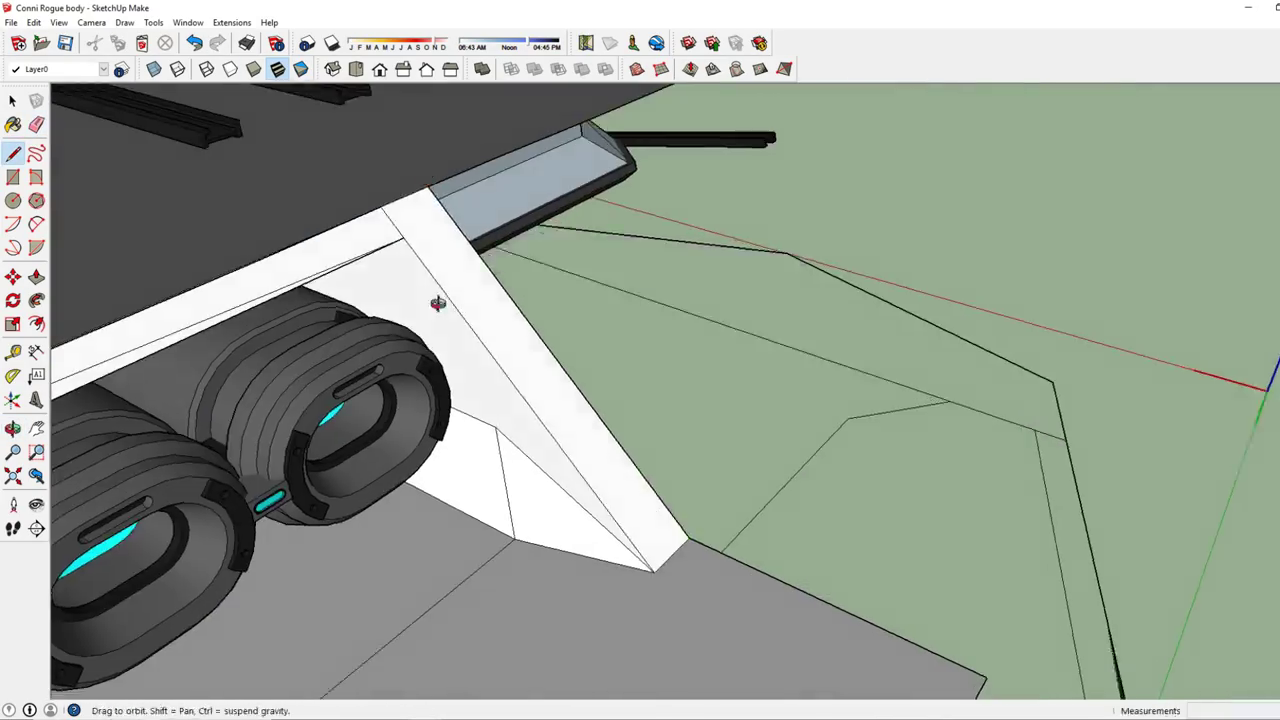
{"action": "mouse_move", "coordinate": [438, 303]}
{"action": "middle_mouse_down"}
{"action": "mouse_move", "coordinate": [351, 494]}
{"action": "mouse_move", "coordinate": [420, 316]}
{"action": "mouse_move", "coordinate": [826, 380]}
{"action": "mouse_move", "coordinate": [487, 379]}
{"action": "mouse_move", "coordinate": [570, 308]}
{"action": "mouse_move", "coordinate": [449, 439]}
{"action": "middle_mouse_up"}
{"action": "key", "text": "space"}
{"action": "left_click", "coordinate": [351, 494]}
Orbit close to the copied pod bank and around its row of pods.
{"action": "scroll", "coordinate": [900, 390], "scroll_direction": "up", "scroll_amount": 5}
{"action": "middle_click_drag", "start_coordinate": [829, 457], "coordinate": [686, 351]}
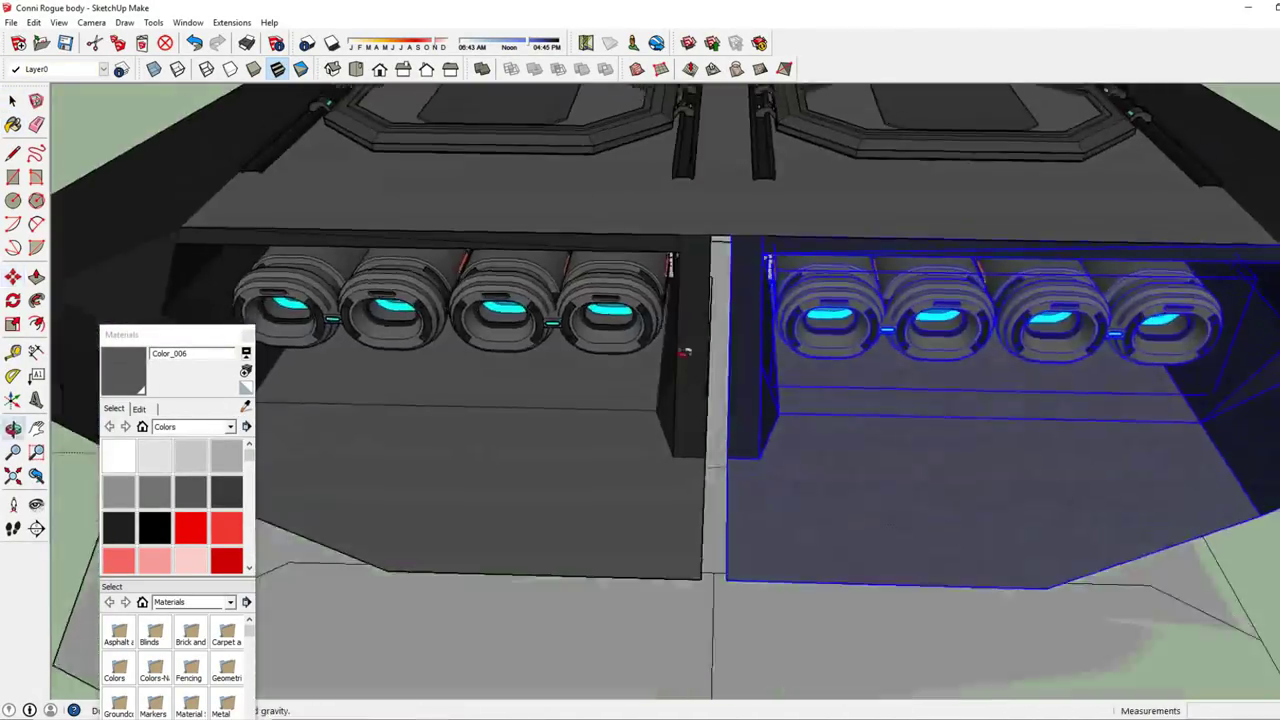
{"action": "key", "text": "l"}
{"action": "scroll", "coordinate": [683, 408], "scroll_direction": "up", "scroll_amount": 3}
{"action": "mouse_move", "coordinate": [633, 393]}
{"action": "middle_mouse_down"}
{"action": "mouse_move", "coordinate": [787, 540]}
{"action": "mouse_move", "coordinate": [608, 428]}
{"action": "mouse_move", "coordinate": [623, 380]}
{"action": "middle_mouse_up"}
{"action": "scroll", "coordinate": [591, 466], "scroll_direction": "down", "scroll_amount": 3}
Pull back to see both pod banks and select the enclosed pod bank.
{"action": "key", "text": "space"}
{"action": "mouse_move", "coordinate": [591, 466]}
{"action": "middle_mouse_down"}
{"action": "mouse_move", "coordinate": [554, 297]}
{"action": "mouse_move", "coordinate": [671, 349]}
{"action": "mouse_move", "coordinate": [566, 422]}
{"action": "mouse_move", "coordinate": [700, 400]}
{"action": "middle_mouse_up"}
{"action": "scroll", "coordinate": [566, 422], "scroll_direction": "down", "scroll_amount": 3}
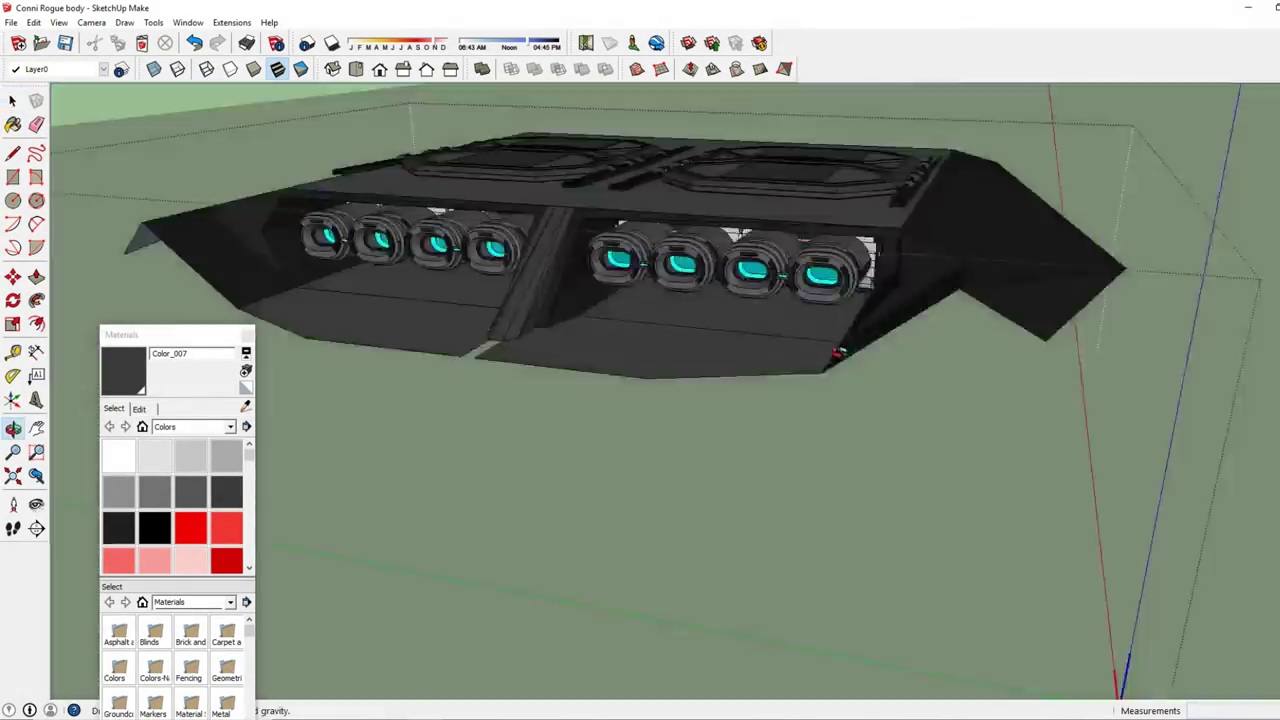
{"action": "scroll", "coordinate": [821, 398], "scroll_direction": "down", "scroll_amount": 5}
{"action": "mouse_move", "coordinate": [821, 398]}
{"action": "middle_mouse_down"}
{"action": "mouse_move", "coordinate": [1005, 491]}
{"action": "mouse_move", "coordinate": [827, 370]}
{"action": "mouse_move", "coordinate": [800, 394]}
{"action": "middle_mouse_up"}
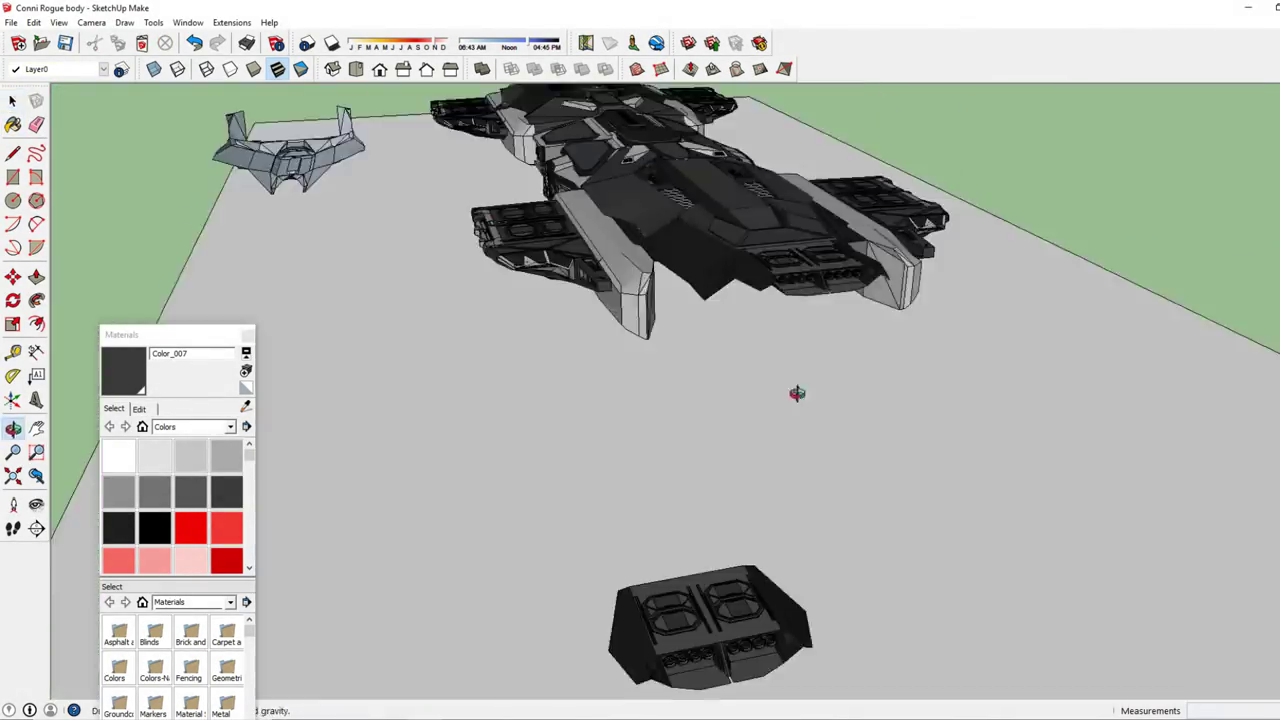
{"action": "scroll", "coordinate": [800, 394], "scroll_direction": "up", "scroll_amount": 5}
{"action": "left_click", "coordinate": [673, 376]}
Inspect the housing's end from above and from the side with the Line tool.
{"action": "key", "text": "l"}
{"action": "scroll", "coordinate": [688, 476], "scroll_direction": "up", "scroll_amount": 5}
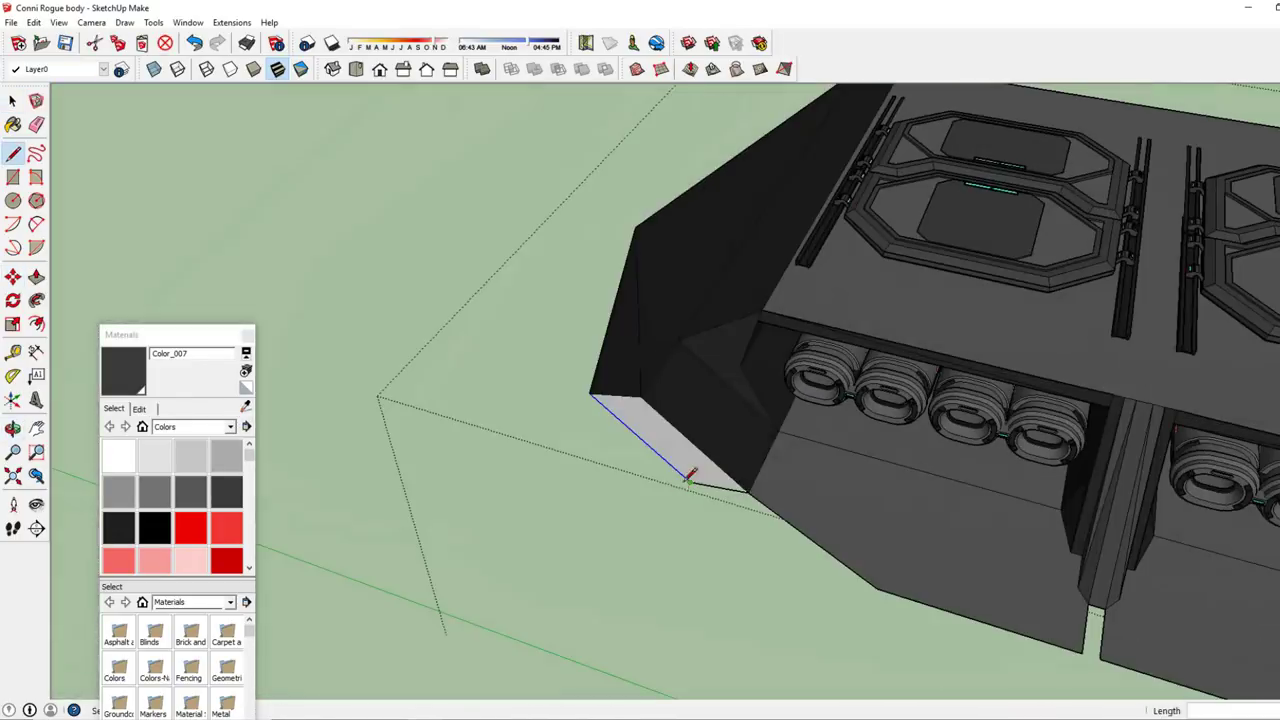
{"action": "mouse_move", "coordinate": [645, 376]}
{"action": "middle_mouse_down"}
{"action": "mouse_move", "coordinate": [514, 297]}
{"action": "mouse_move", "coordinate": [729, 409]}
{"action": "mouse_move", "coordinate": [716, 392]}
{"action": "middle_mouse_up"}
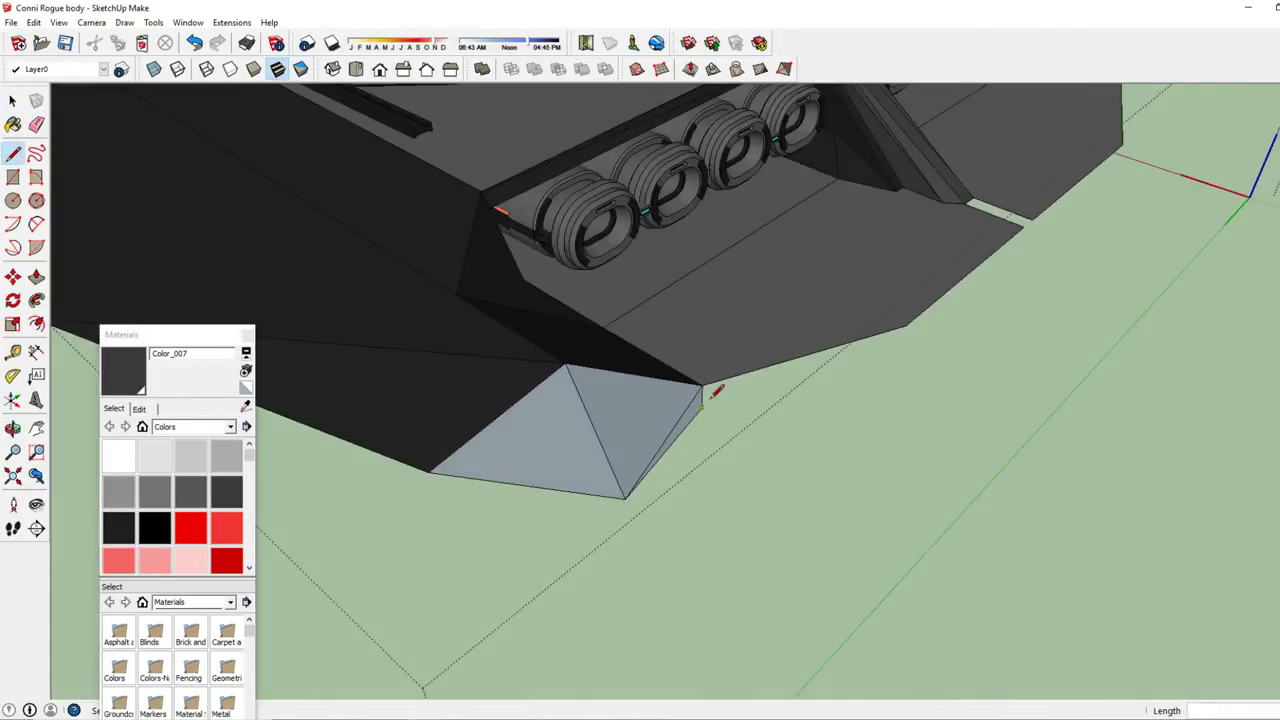
{"action": "scroll", "coordinate": [822, 364], "scroll_direction": "down", "scroll_amount": 5}
{"action": "mouse_move", "coordinate": [771, 423]}
{"action": "middle_mouse_down"}
{"action": "mouse_move", "coordinate": [614, 331]}
{"action": "mouse_move", "coordinate": [732, 420]}
{"action": "mouse_move", "coordinate": [340, 414]}
{"action": "mouse_move", "coordinate": [749, 463]}
{"action": "mouse_move", "coordinate": [490, 205]}
{"action": "mouse_move", "coordinate": [420, 189]}
{"action": "mouse_move", "coordinate": [1043, 586]}
{"action": "mouse_move", "coordinate": [634, 429]}
{"action": "middle_mouse_up"}
{"action": "key", "text": "space"}
{"action": "key", "text": "l"}
{"action": "scroll", "coordinate": [732, 420], "scroll_direction": "up", "scroll_amount": 3}
{"action": "scroll", "coordinate": [340, 413], "scroll_direction": "down", "scroll_amount": 3}
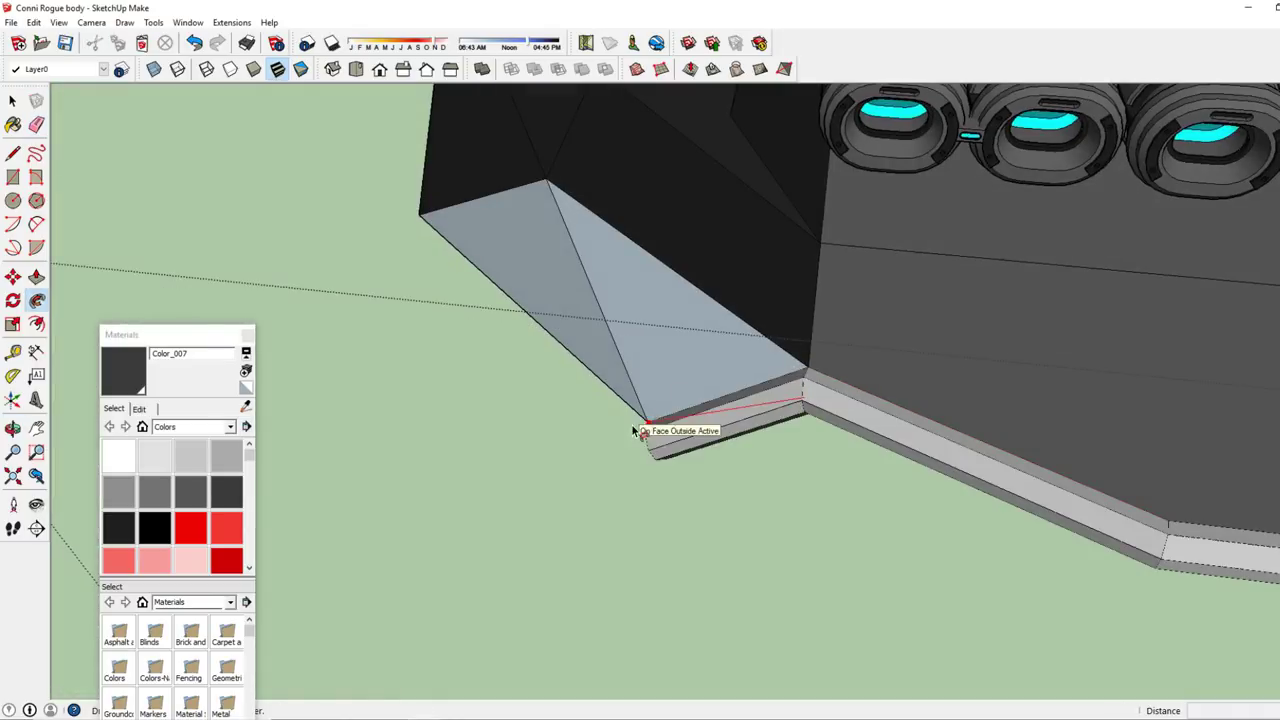
{"action": "scroll", "coordinate": [535, 455], "scroll_direction": "up", "scroll_amount": 3}
Paint the white lower rim strip black and select it for copying.
{"action": "middle_click_drag", "start_coordinate": [463, 459], "coordinate": [674, 451]}
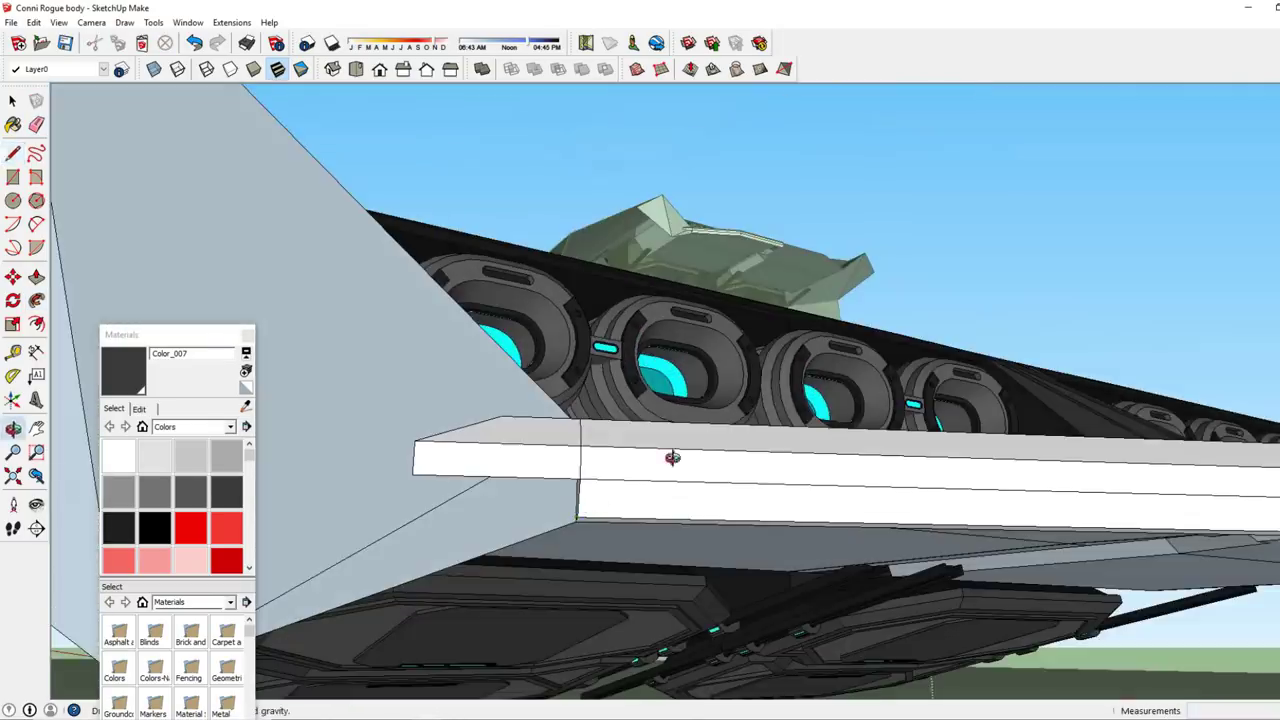
{"action": "left_click", "coordinate": [118, 527]}
{"action": "mouse_move", "coordinate": [586, 529]}
{"action": "middle_mouse_down"}
{"action": "mouse_move", "coordinate": [569, 437]}
{"action": "mouse_move", "coordinate": [771, 457]}
{"action": "mouse_move", "coordinate": [677, 483]}
{"action": "middle_mouse_up"}
{"action": "left_click", "coordinate": [569, 437]}
{"action": "key", "text": "space"}
{"action": "scroll", "coordinate": [677, 483], "scroll_direction": "up", "scroll_amount": 3}
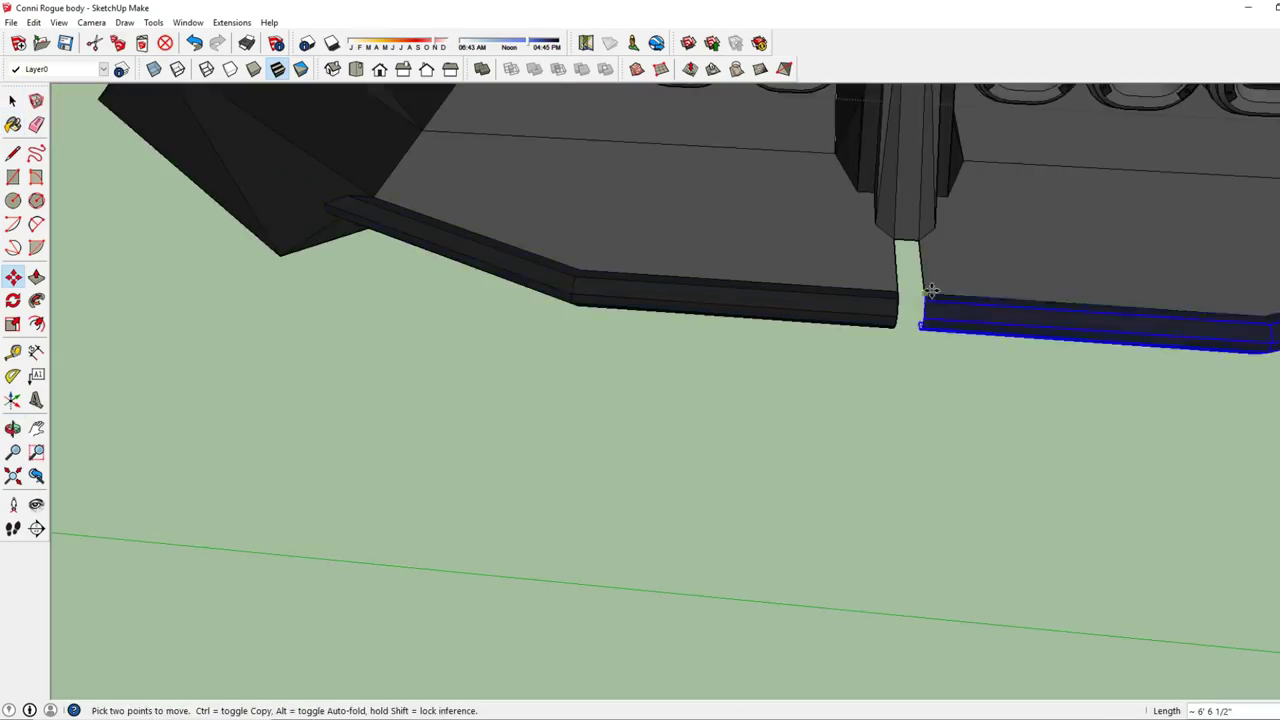
{"action": "mouse_move", "coordinate": [931, 290]}
{"action": "middle_mouse_down"}
{"action": "mouse_move", "coordinate": [551, 408]}
{"action": "mouse_move", "coordinate": [608, 420]}
{"action": "middle_mouse_up"}
{"action": "key", "text": "space"}
Paste a copy of the dark edge strip along the second bank.
{"action": "key", "text": "ctrl+c"}
{"action": "key", "text": "ctrl+v"}
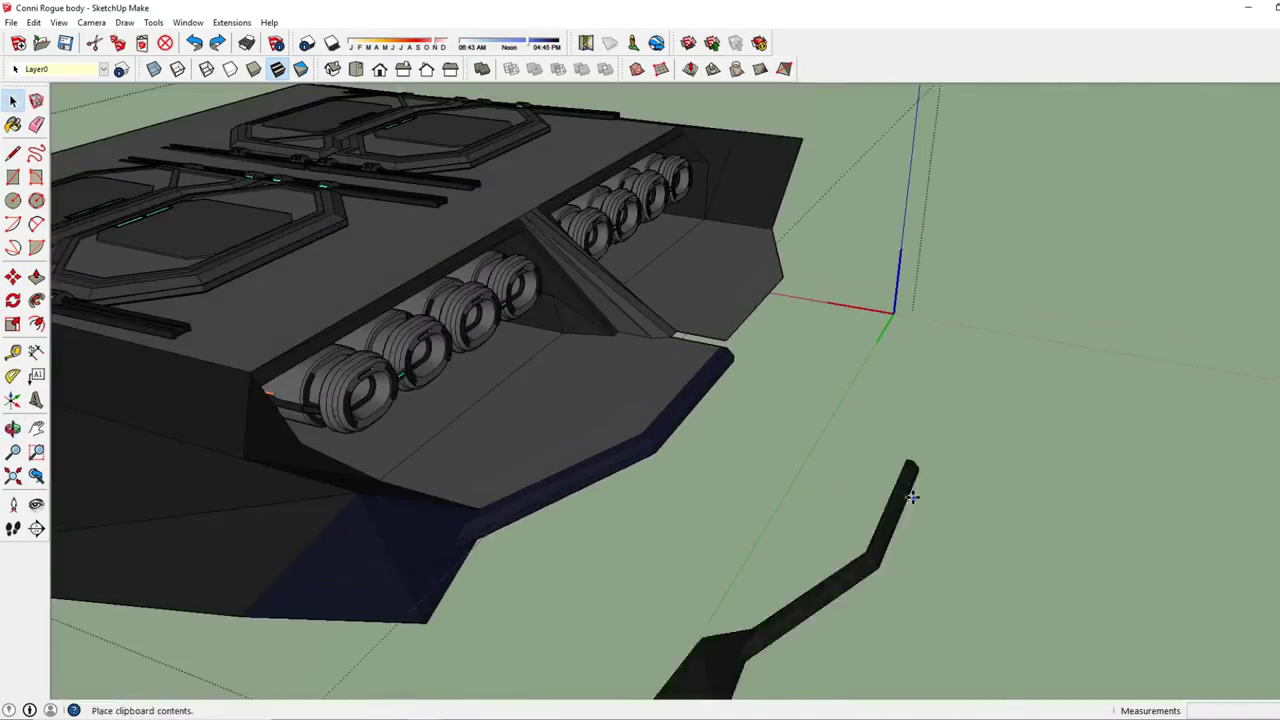
{"action": "left_click", "coordinate": [912, 497]}
{"action": "mouse_move", "coordinate": [912, 497]}
{"action": "middle_mouse_down"}
{"action": "mouse_move", "coordinate": [820, 457]}
{"action": "mouse_move", "coordinate": [693, 451]}
{"action": "middle_mouse_up"}
Begin an edge at the strip's end and view the engine front.
{"action": "scroll", "coordinate": [696, 458], "scroll_direction": "up", "scroll_amount": 5}
{"action": "key", "text": "l"}
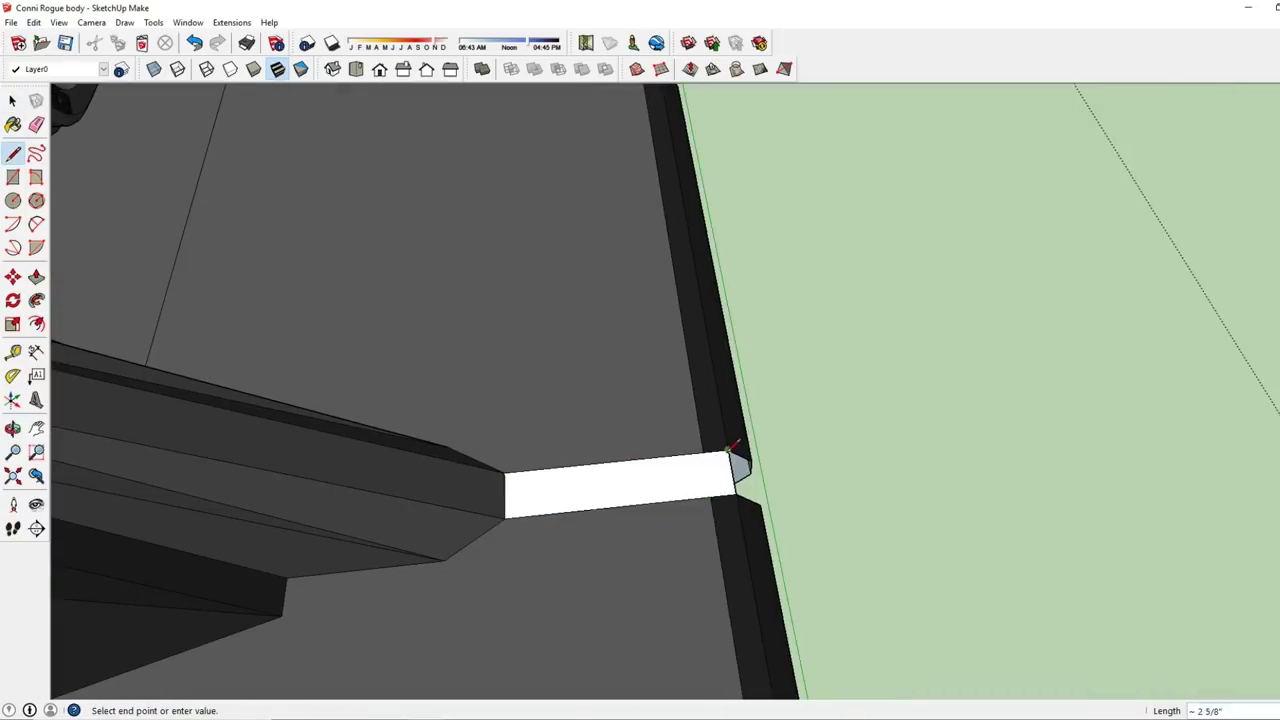
{"action": "scroll", "coordinate": [735, 460], "scroll_direction": "up", "scroll_amount": 2}
{"action": "left_click", "coordinate": [773, 440]}
{"action": "key", "text": "p"}
{"action": "mouse_move", "coordinate": [810, 577]}
{"action": "middle_mouse_down"}
{"action": "mouse_move", "coordinate": [614, 449]}
{"action": "mouse_move", "coordinate": [403, 380]}
{"action": "mouse_move", "coordinate": [620, 491]}
{"action": "mouse_move", "coordinate": [620, 449]}
{"action": "mouse_move", "coordinate": [560, 480]}
{"action": "middle_mouse_up"}
{"action": "scroll", "coordinate": [620, 491], "scroll_direction": "down", "scroll_amount": 5}
{"action": "scroll", "coordinate": [560, 480], "scroll_direction": "up", "scroll_amount": 5}
{"action": "left_click", "coordinate": [13, 153]}
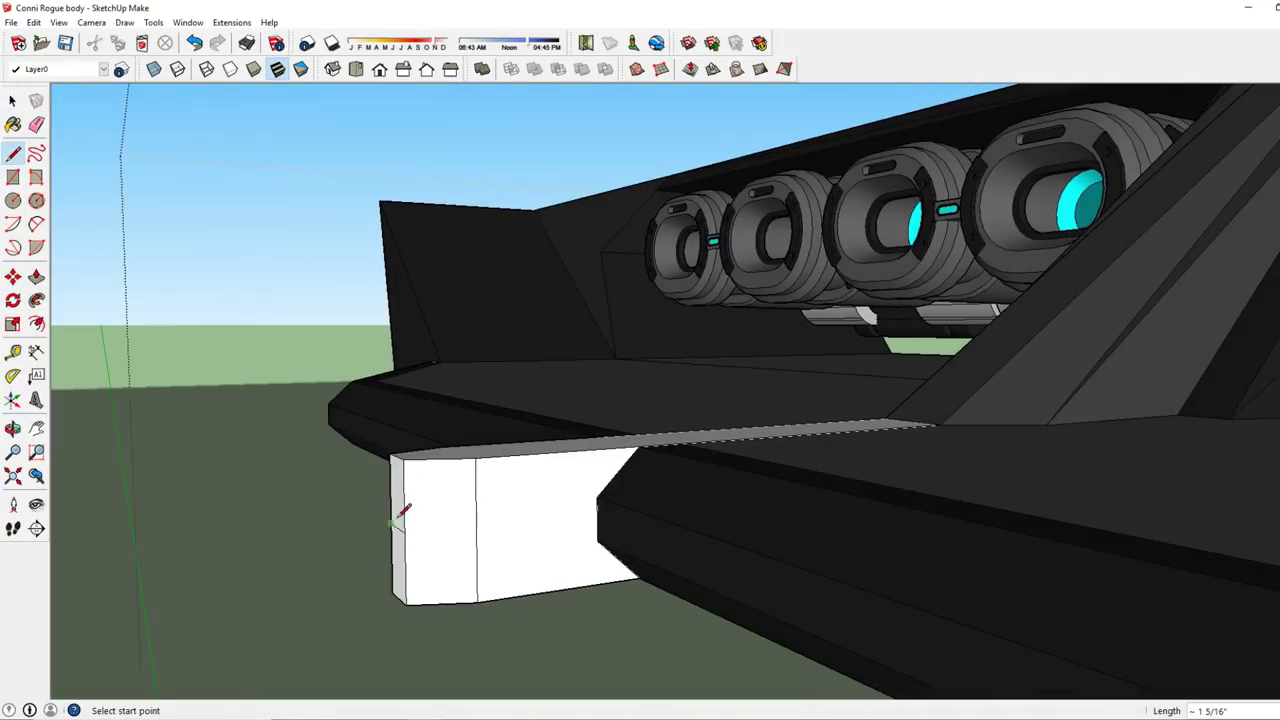
Draw test lines across the white block's face, then erase them.
{"action": "middle_click_drag", "start_coordinate": [403, 512], "coordinate": [434, 466]}
{"action": "scroll", "coordinate": [434, 466], "scroll_direction": "up", "scroll_amount": 3}
{"action": "left_click", "coordinate": [251, 423]}
{"action": "left_click", "coordinate": [529, 394]}
{"action": "left_click", "coordinate": [765, 200]}
{"action": "key", "text": "e"}
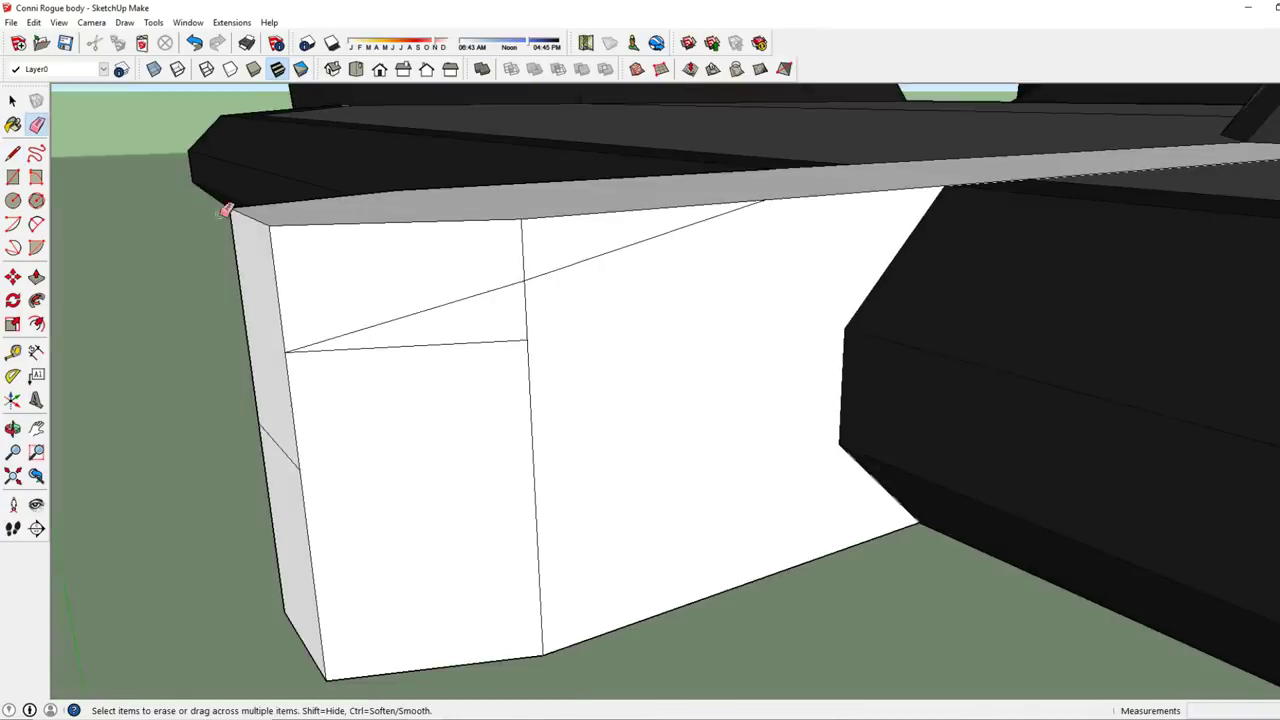
{"action": "key", "text": "l"}
{"action": "mouse_move", "coordinate": [226, 210]}
{"action": "middle_mouse_down"}
{"action": "mouse_move", "coordinate": [360, 400]}
{"action": "mouse_move", "coordinate": [560, 414]}
{"action": "mouse_move", "coordinate": [300, 300]}
{"action": "mouse_move", "coordinate": [560, 400]}
{"action": "middle_mouse_up"}
{"action": "key", "text": "e"}
{"action": "key", "text": "l"}
Select the small centre strut and undo its colour change so it stays black.
{"action": "key", "text": "b"}
{"action": "mouse_move", "coordinate": [551, 297]}
{"action": "middle_mouse_down"}
{"action": "mouse_move", "coordinate": [529, 511]}
{"action": "mouse_move", "coordinate": [487, 513]}
{"action": "mouse_move", "coordinate": [486, 294]}
{"action": "middle_mouse_up"}
{"action": "key", "text": "space"}
{"action": "key", "text": "b"}
{"action": "left_click", "coordinate": [486, 294]}
{"action": "left_click", "coordinate": [443, 323]}
{"action": "key", "text": "space"}
{"action": "key", "text": "m"}
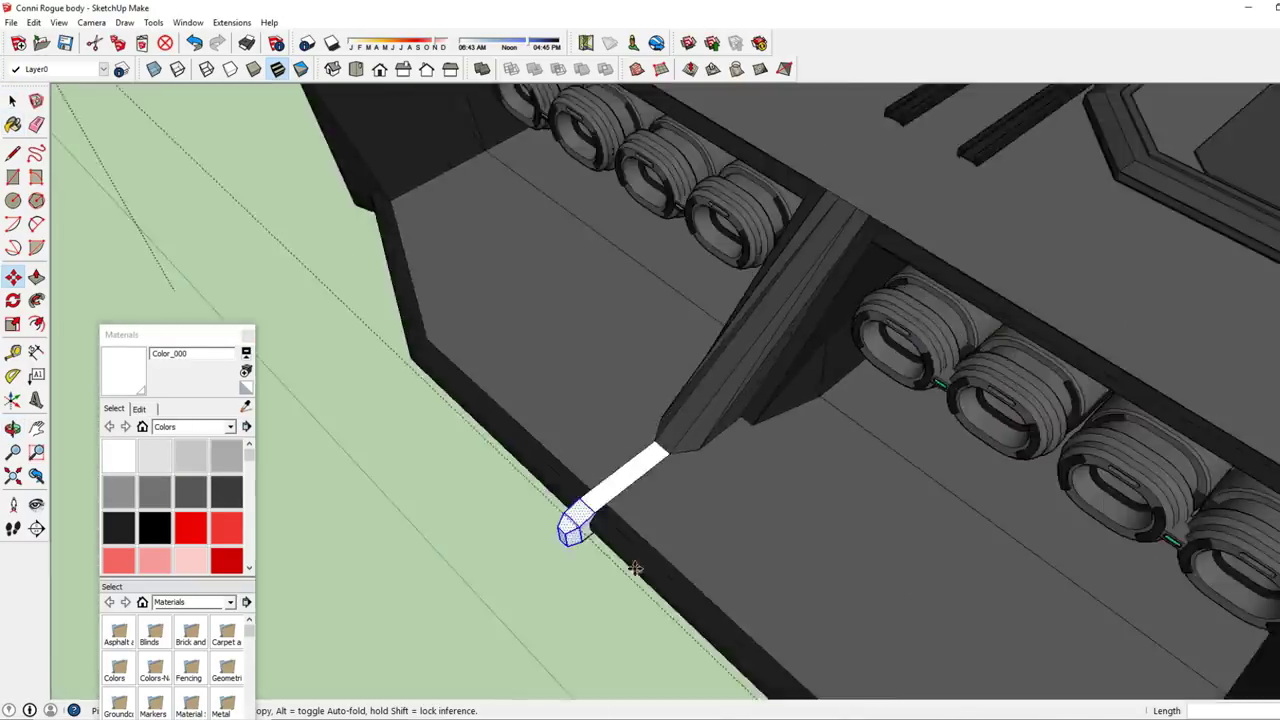
{"action": "key", "text": "ctrl+z"}
{"action": "mouse_move", "coordinate": [635, 568]}
{"action": "middle_mouse_down"}
{"action": "mouse_move", "coordinate": [740, 571]}
{"action": "mouse_move", "coordinate": [909, 397]}
{"action": "middle_mouse_up"}
{"action": "scroll", "coordinate": [786, 609], "scroll_direction": "down", "scroll_amount": 3}
Select the housing floor face beneath the pods and draw a closing edge across a floor strip.
{"action": "middle_click_drag", "start_coordinate": [786, 609], "coordinate": [661, 396]}
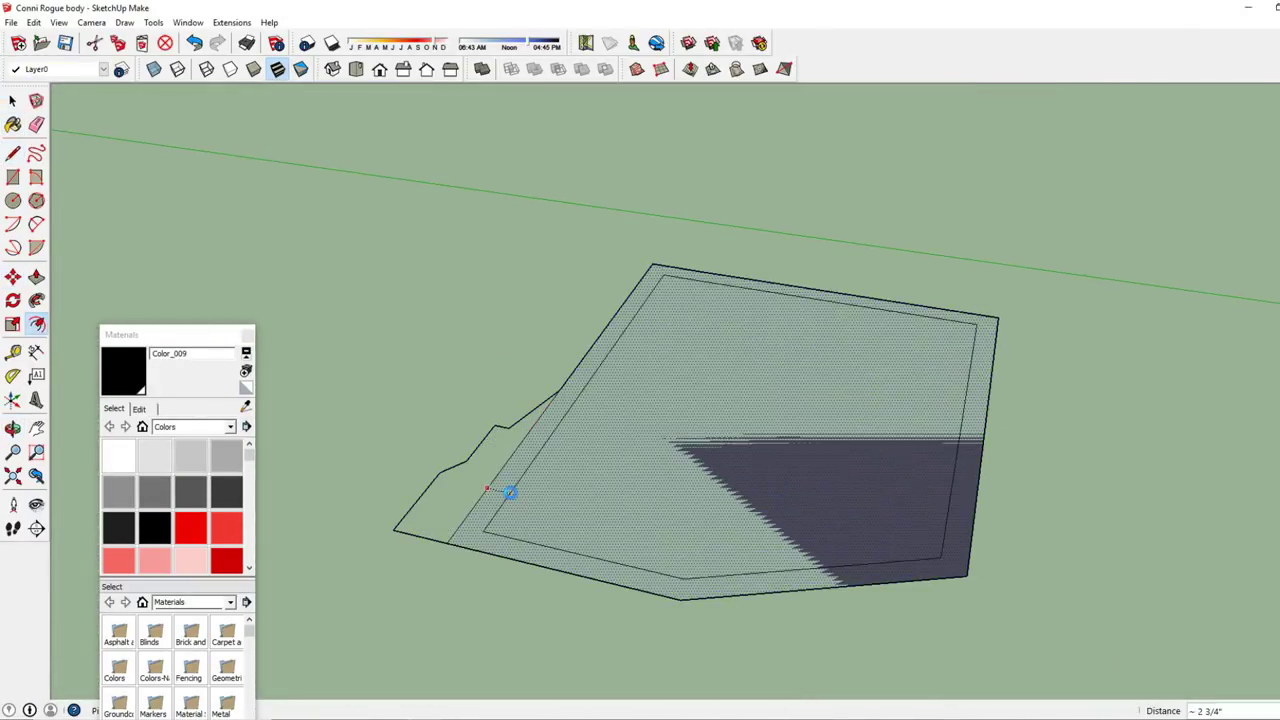
{"action": "mouse_move", "coordinate": [509, 492]}
{"action": "middle_mouse_down"}
{"action": "mouse_move", "coordinate": [720, 512]}
{"action": "mouse_move", "coordinate": [557, 467]}
{"action": "middle_mouse_up"}
{"action": "middle_click_drag", "start_coordinate": [578, 603], "coordinate": [567, 366]}
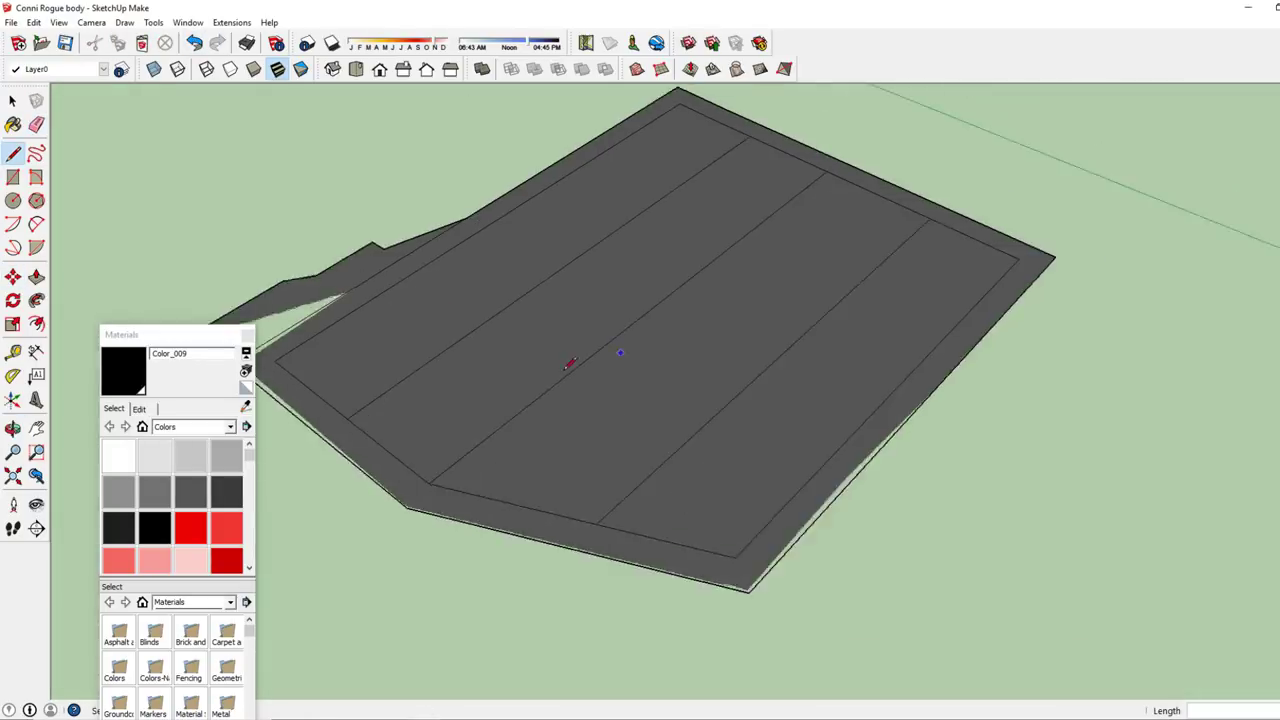
{"action": "mouse_move", "coordinate": [318, 415]}
{"action": "middle_mouse_down"}
{"action": "mouse_move", "coordinate": [806, 505]}
{"action": "mouse_move", "coordinate": [789, 314]}
{"action": "mouse_move", "coordinate": [750, 390]}
{"action": "middle_mouse_up"}
{"action": "key", "text": "space"}
{"action": "double_click", "coordinate": [750, 390]}
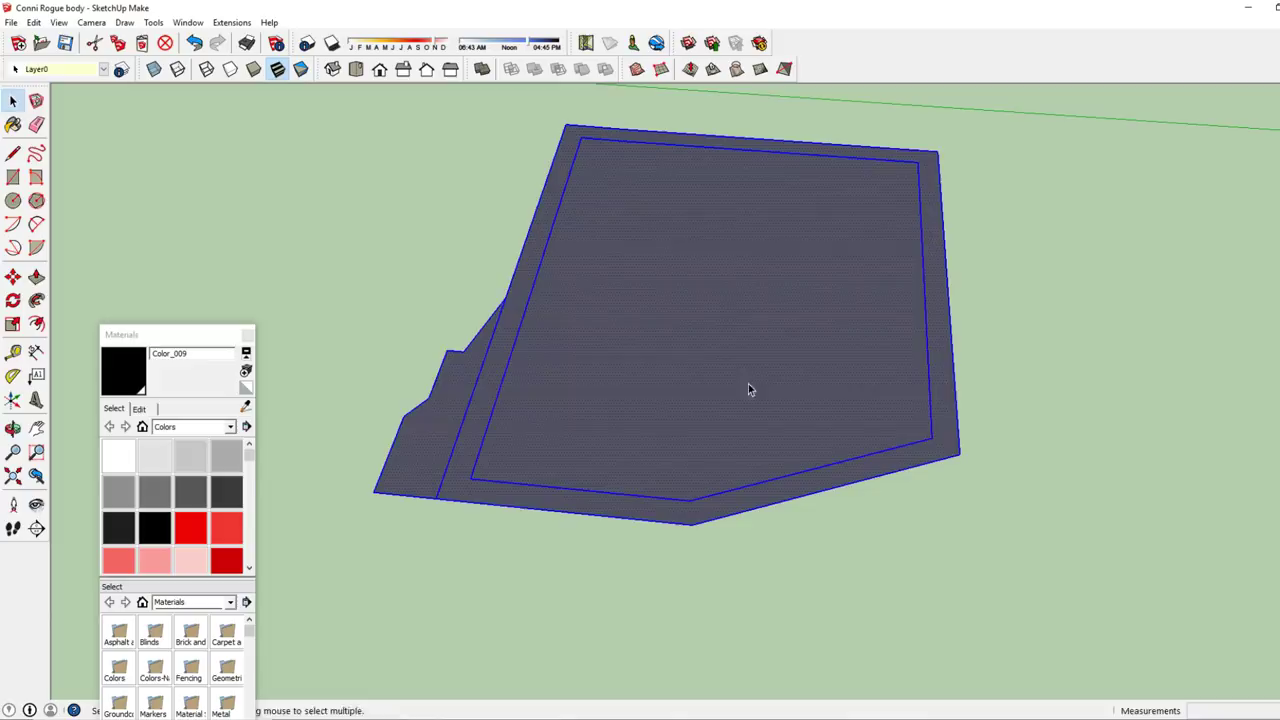
{"action": "scroll", "coordinate": [855, 213], "scroll_direction": "up", "scroll_amount": 5}
{"action": "mouse_move", "coordinate": [577, 494]}
{"action": "middle_mouse_down"}
{"action": "mouse_move", "coordinate": [586, 340]}
{"action": "mouse_move", "coordinate": [650, 548]}
{"action": "middle_mouse_up"}
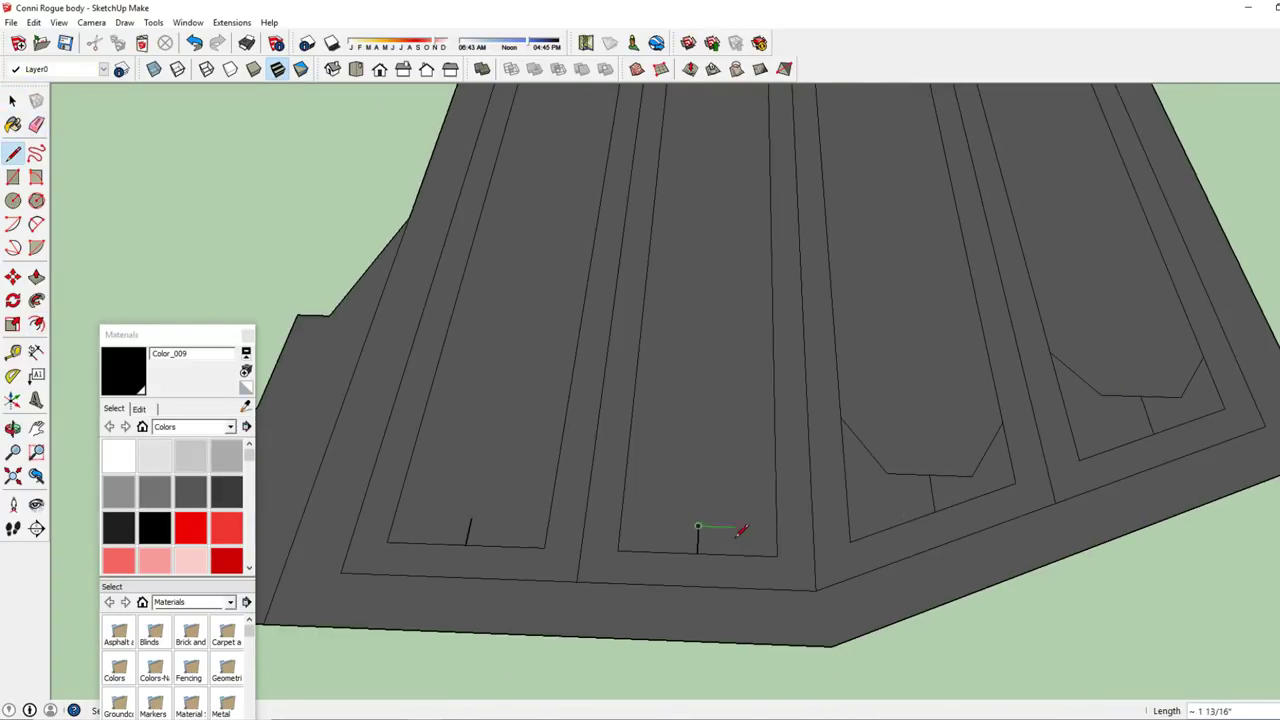
Refine the floor plate outline with the Line and Eraser tools, checking the whole plate.
{"action": "key", "text": "l"}
{"action": "scroll", "coordinate": [900, 530], "scroll_direction": "down", "scroll_amount": 5}
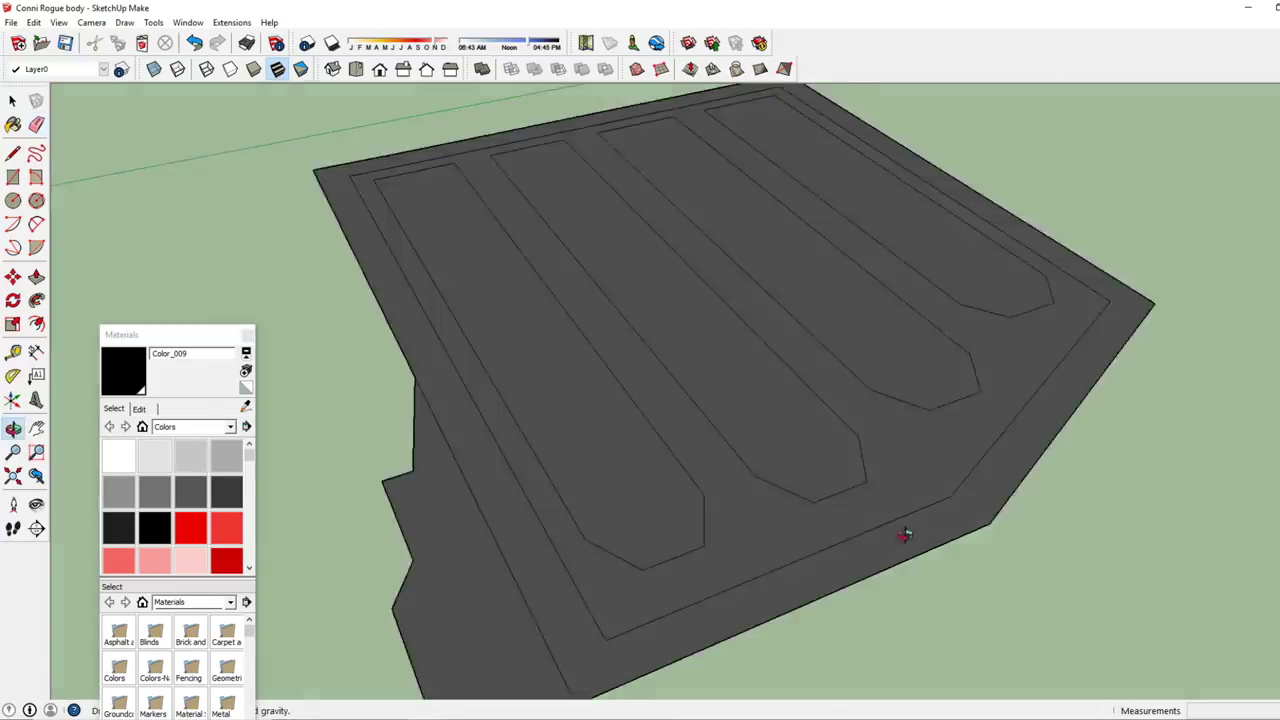
{"action": "scroll", "coordinate": [870, 195], "scroll_direction": "up", "scroll_amount": 4}
{"action": "key", "text": "e"}
{"action": "scroll", "coordinate": [640, 540], "scroll_direction": "up", "scroll_amount": 5}
{"action": "middle_click_drag", "start_coordinate": [403, 374], "coordinate": [600, 251]}
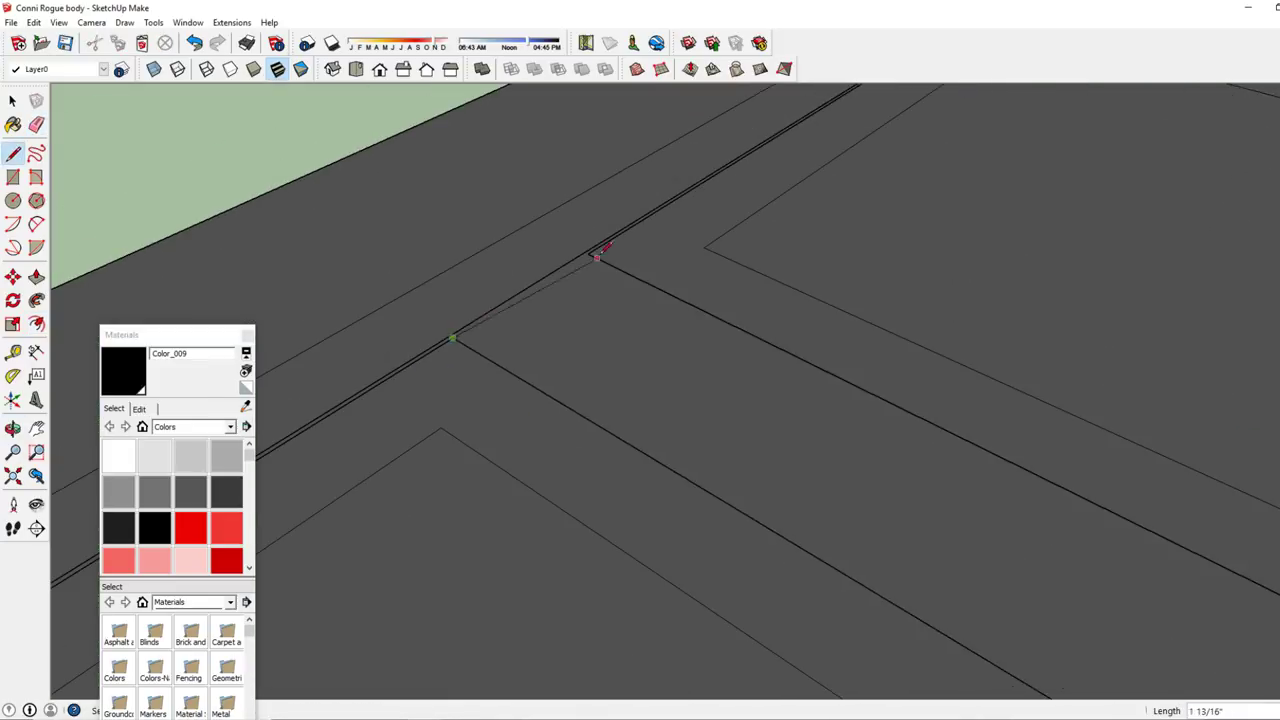
{"action": "scroll", "coordinate": [1057, 462], "scroll_direction": "up", "scroll_amount": 3}
{"action": "scroll", "coordinate": [1057, 462], "scroll_direction": "down", "scroll_amount": 3}
{"action": "middle_click_drag", "start_coordinate": [814, 414], "coordinate": [466, 394]}
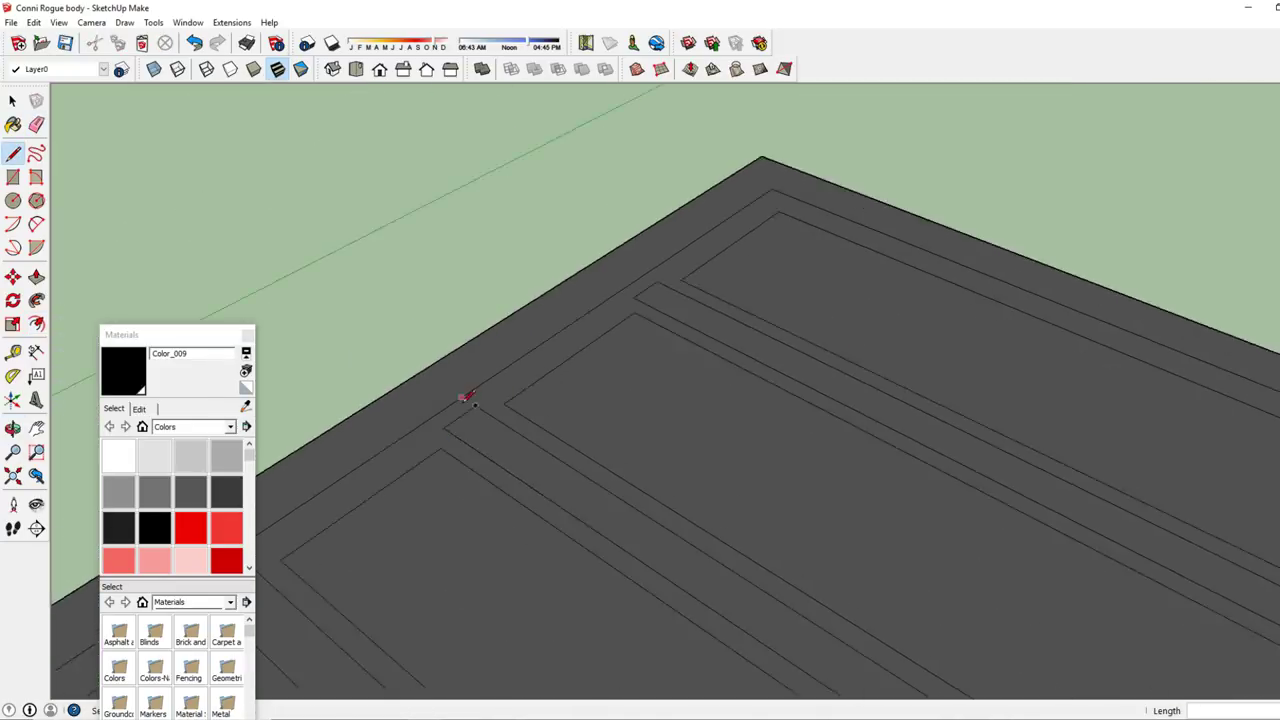
{"action": "scroll", "coordinate": [566, 451], "scroll_direction": "down", "scroll_amount": 3}
{"action": "mouse_move", "coordinate": [566, 451]}
{"action": "middle_mouse_down"}
{"action": "mouse_move", "coordinate": [535, 578]}
{"action": "mouse_move", "coordinate": [786, 414]}
{"action": "middle_mouse_up"}
{"action": "scroll", "coordinate": [786, 414], "scroll_direction": "up", "scroll_amount": 3}
Pick a dark grey colour and recess the grooves between the floor plates 3/16" down.
{"action": "left_click", "coordinate": [203, 480]}
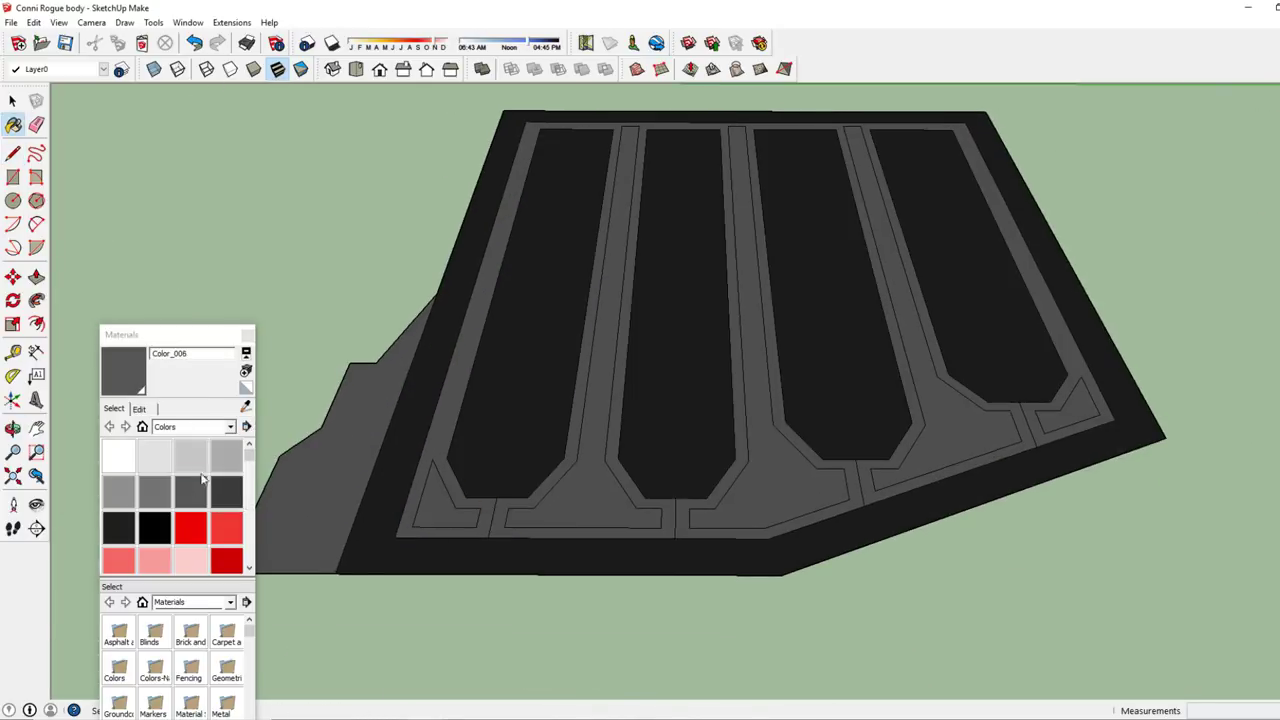
{"action": "key", "text": "p"}
{"action": "scroll", "coordinate": [897, 463], "scroll_direction": "down", "scroll_amount": 3}
{"action": "mouse_move", "coordinate": [706, 400]}
{"action": "middle_mouse_down"}
{"action": "mouse_move", "coordinate": [585, 491]}
{"action": "mouse_move", "coordinate": [851, 466]}
{"action": "middle_mouse_up"}
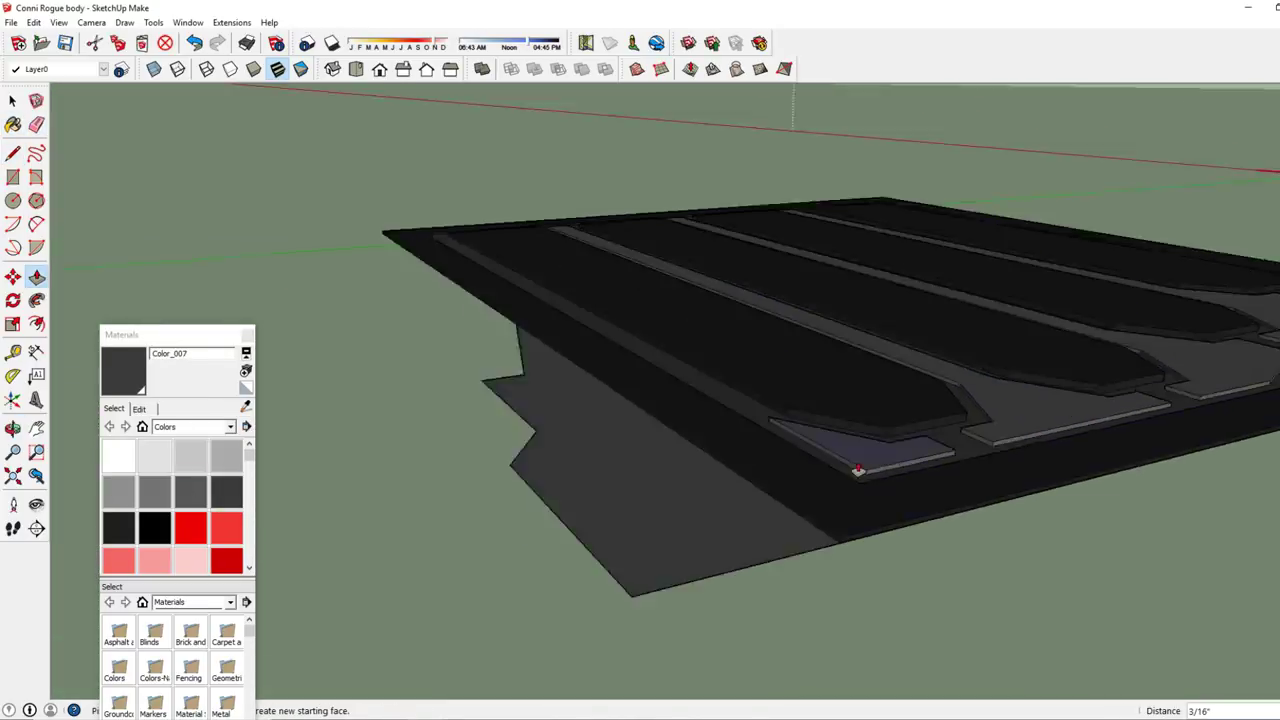
{"action": "scroll", "coordinate": [851, 466], "scroll_direction": "down", "scroll_amount": 3}
{"action": "key", "text": "m"}
{"action": "scroll", "coordinate": [585, 515], "scroll_direction": "down", "scroll_amount": 2}
{"action": "mouse_move", "coordinate": [709, 530]}
{"action": "middle_mouse_down"}
{"action": "mouse_move", "coordinate": [600, 480]}
{"action": "mouse_move", "coordinate": [450, 440]}
{"action": "middle_mouse_up"}
{"action": "scroll", "coordinate": [447, 437], "scroll_direction": "up", "scroll_amount": 5}
{"action": "key", "text": "b"}
{"action": "scroll", "coordinate": [403, 423], "scroll_direction": "down", "scroll_amount": 5}
{"action": "key", "text": "space"}
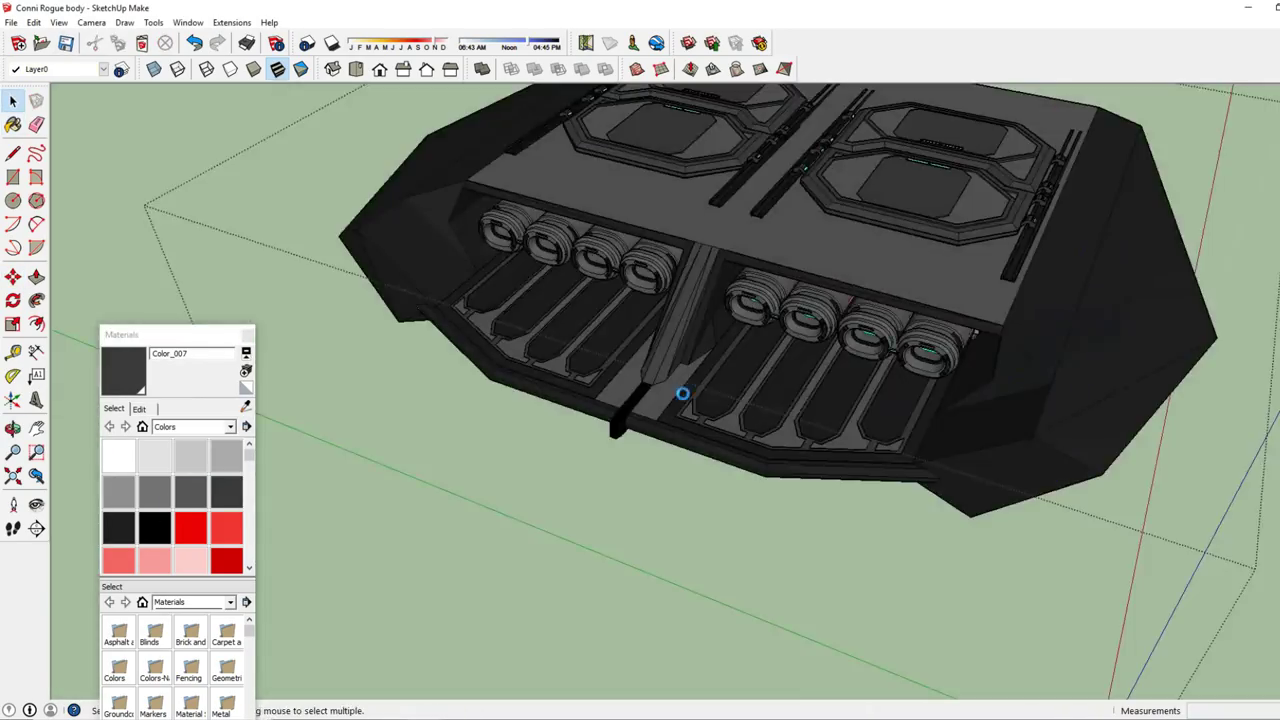
{"action": "mouse_move", "coordinate": [680, 391]}
{"action": "middle_mouse_down"}
{"action": "mouse_move", "coordinate": [905, 305]}
{"action": "mouse_move", "coordinate": [700, 420]}
{"action": "middle_mouse_up"}
{"action": "scroll", "coordinate": [700, 420], "scroll_direction": "up", "scroll_amount": 3}
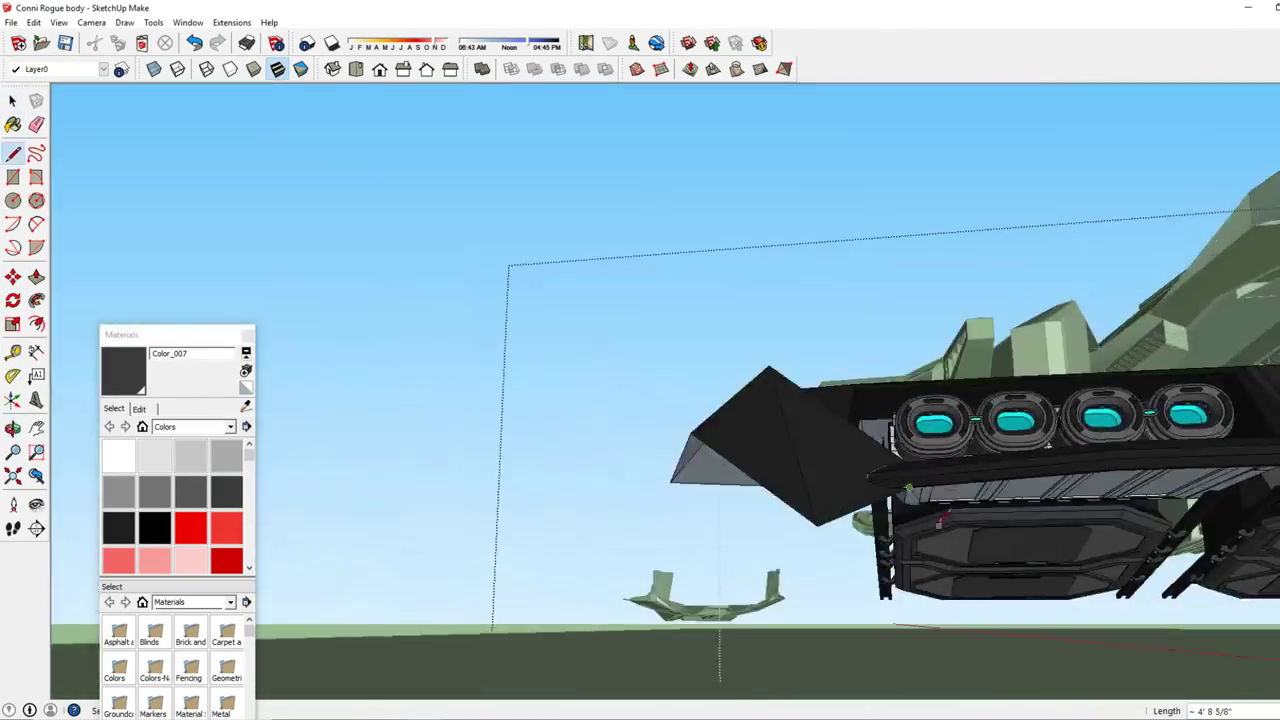
{"action": "key", "text": "l"}
{"action": "mouse_move", "coordinate": [626, 466]}
{"action": "middle_mouse_down"}
{"action": "mouse_move", "coordinate": [918, 450]}
{"action": "mouse_move", "coordinate": [820, 300]}
{"action": "middle_mouse_up"}
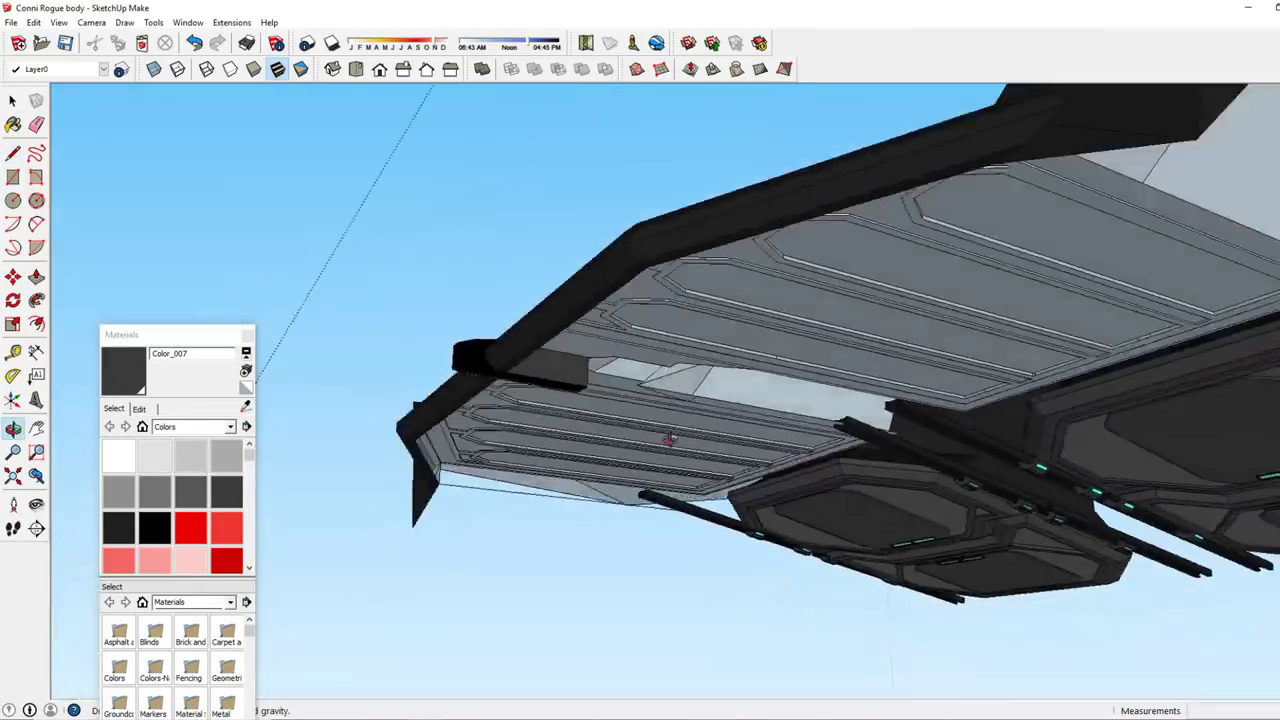
{"action": "scroll", "coordinate": [820, 300], "scroll_direction": "down", "scroll_amount": 3}
{"action": "key", "text": "space"}
{"action": "scroll", "coordinate": [788, 400], "scroll_direction": "up", "scroll_amount": 3}
{"action": "mouse_move", "coordinate": [788, 400]}
{"action": "middle_mouse_down"}
{"action": "mouse_move", "coordinate": [870, 415]}
{"action": "mouse_move", "coordinate": [640, 300]}
{"action": "middle_mouse_up"}
{"action": "double_click", "coordinate": [615, 240]}
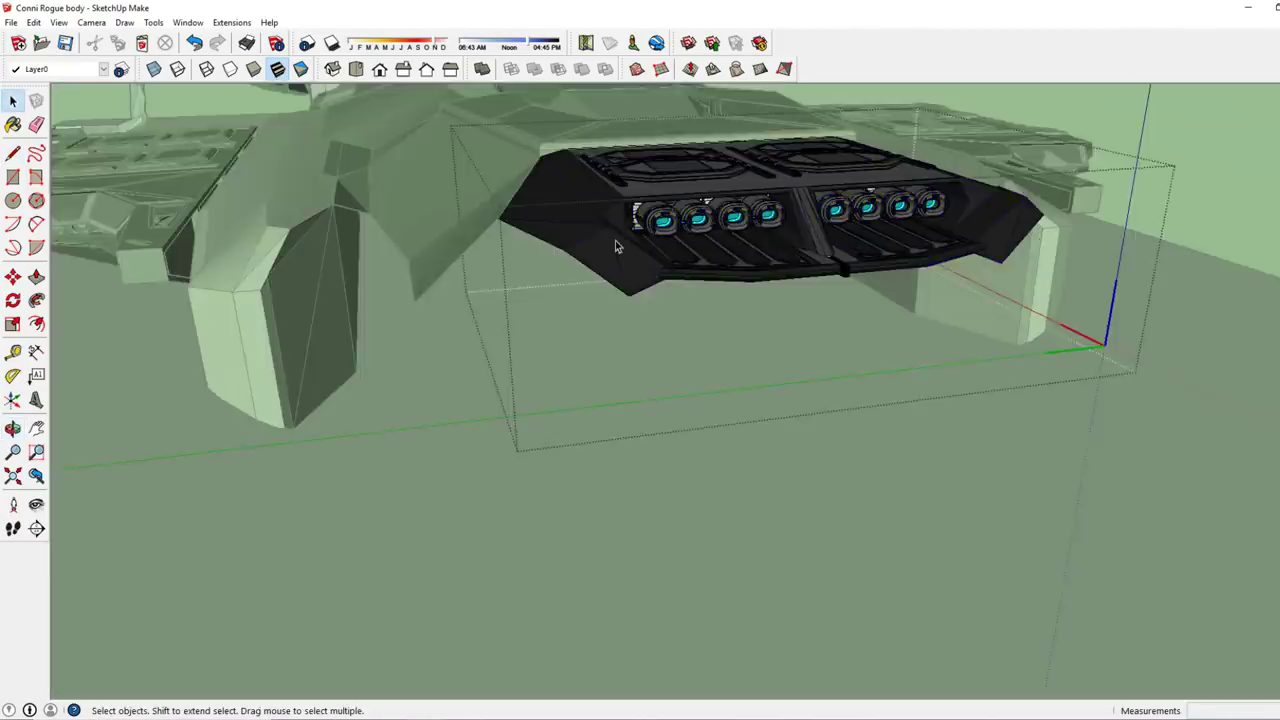
{"action": "key", "text": "l"}
{"action": "mouse_move", "coordinate": [455, 275]}
{"action": "middle_mouse_down"}
{"action": "mouse_move", "coordinate": [757, 514]}
{"action": "mouse_move", "coordinate": [514, 451]}
{"action": "mouse_move", "coordinate": [742, 404]}
{"action": "mouse_move", "coordinate": [329, 214]}
{"action": "mouse_move", "coordinate": [335, 293]}
{"action": "middle_mouse_up"}
{"action": "key", "text": "e"}
{"action": "key", "text": "b"}
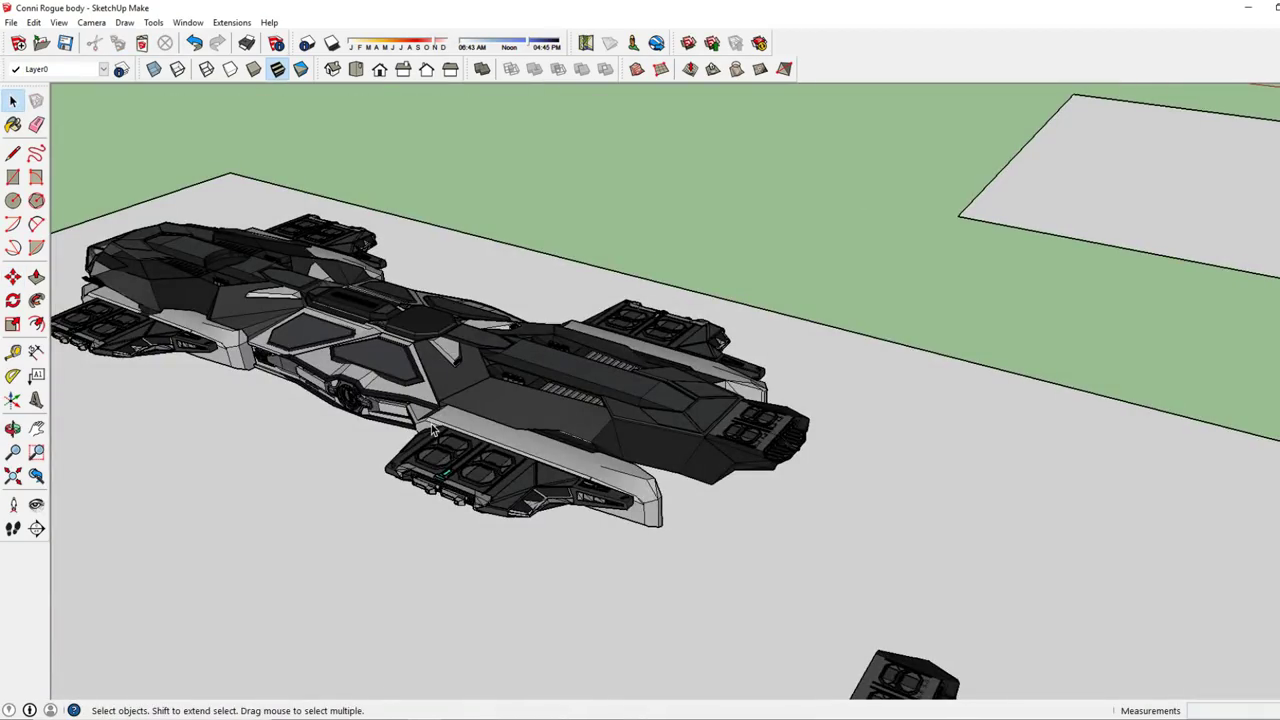
Draw a line from the grey side panel's corner to the rail end, closing the first gap.
{"action": "middle_click_drag", "start_coordinate": [433, 430], "coordinate": [757, 418]}
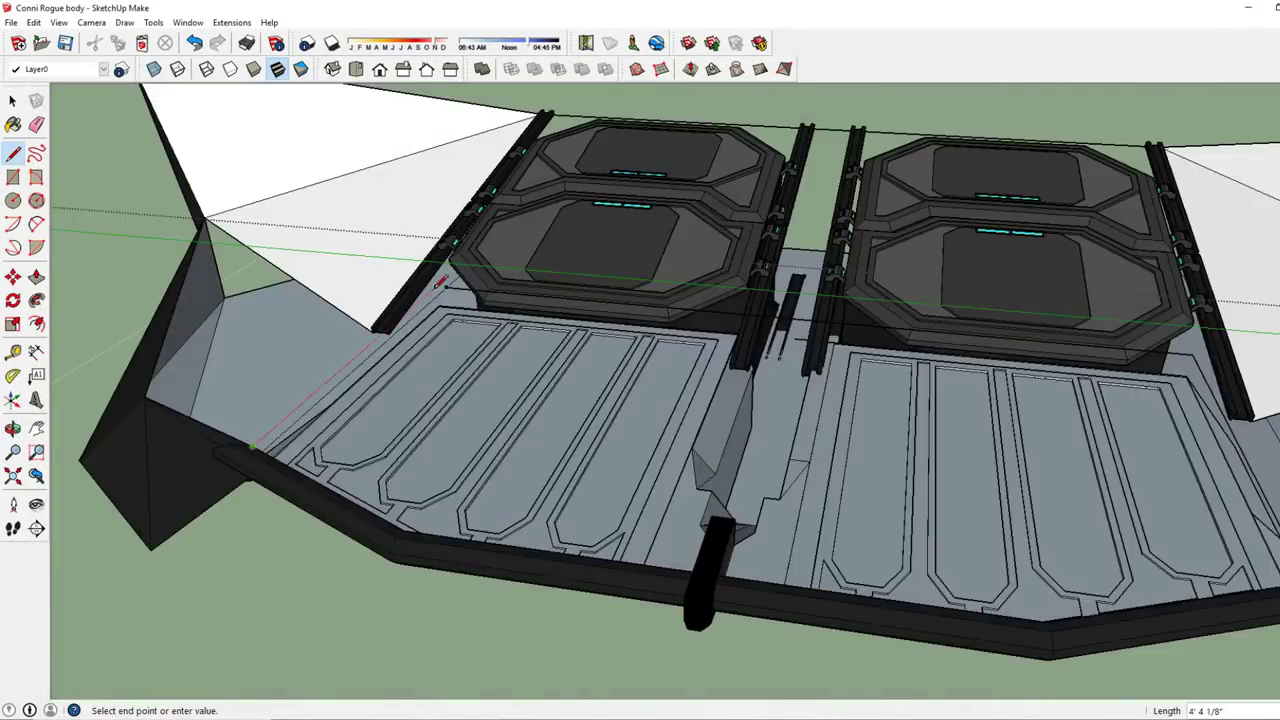
{"action": "middle_click_drag", "start_coordinate": [440, 283], "coordinate": [568, 438]}
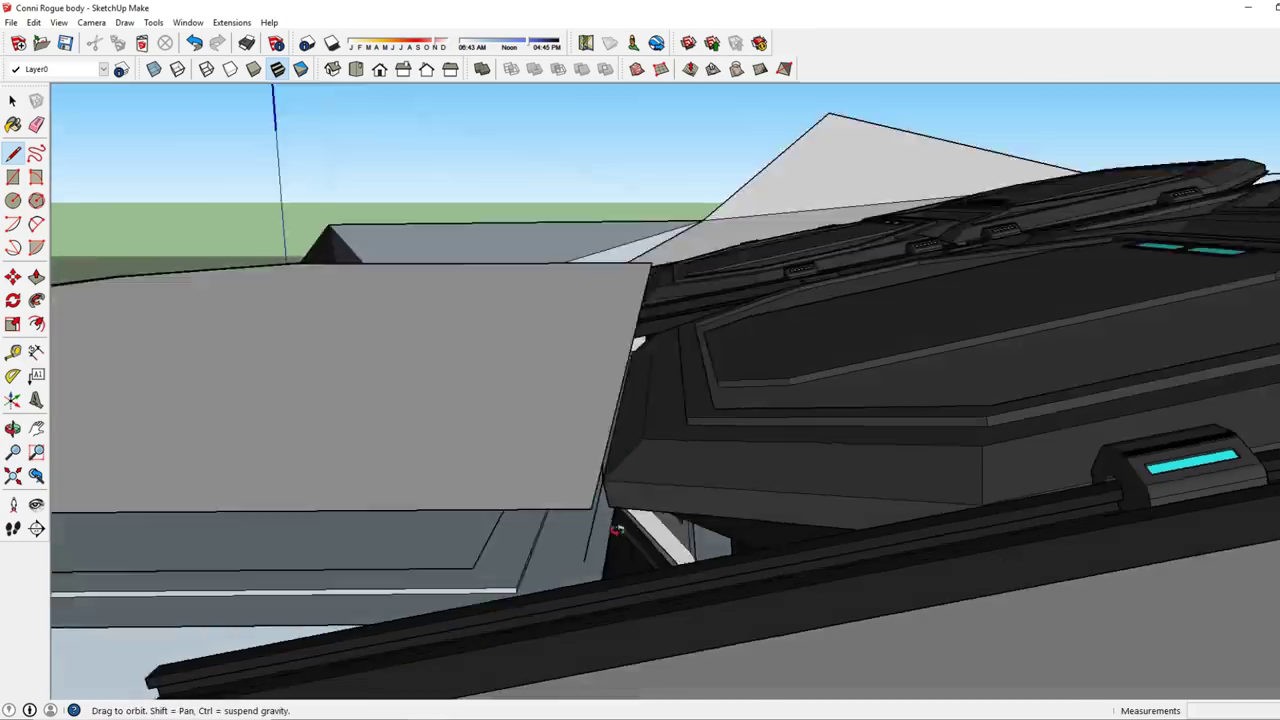
{"action": "mouse_move", "coordinate": [617, 530]}
{"action": "middle_mouse_down"}
{"action": "mouse_move", "coordinate": [713, 447]}
{"action": "mouse_move", "coordinate": [605, 423]}
{"action": "mouse_move", "coordinate": [797, 92]}
{"action": "middle_mouse_up"}
{"action": "left_click", "coordinate": [605, 423]}
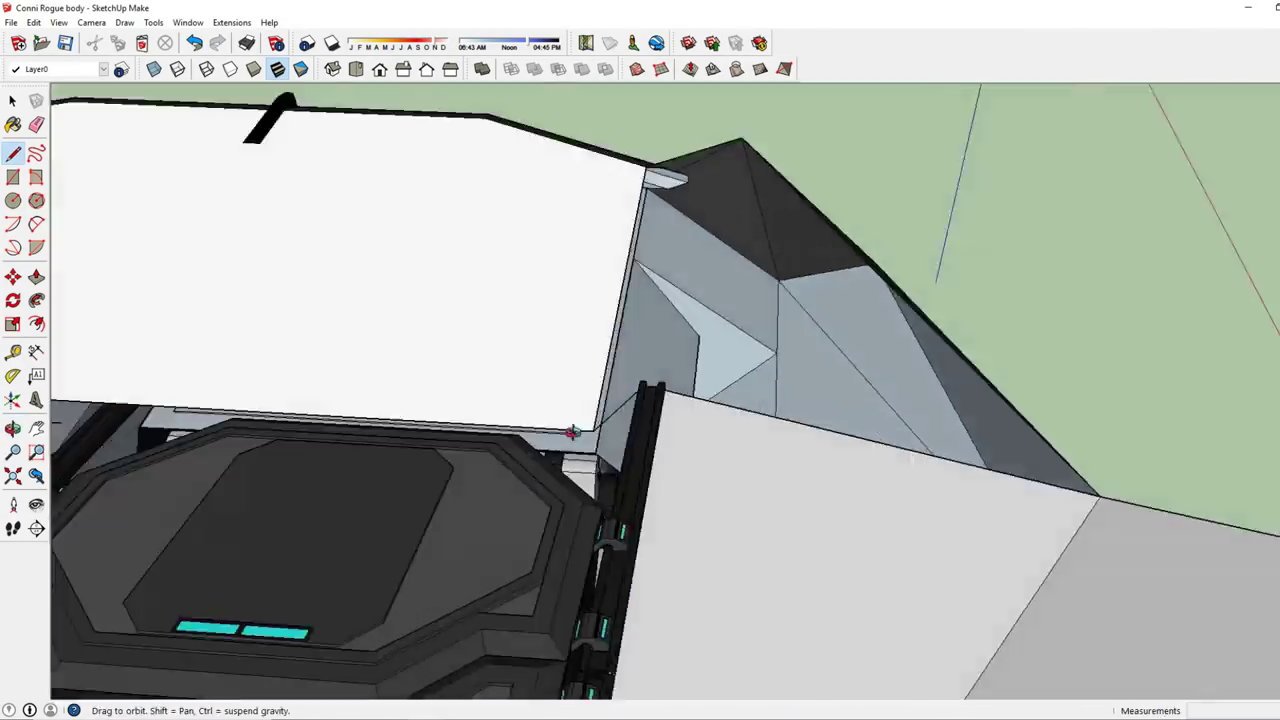
{"action": "middle_click_drag", "start_coordinate": [572, 432], "coordinate": [733, 425]}
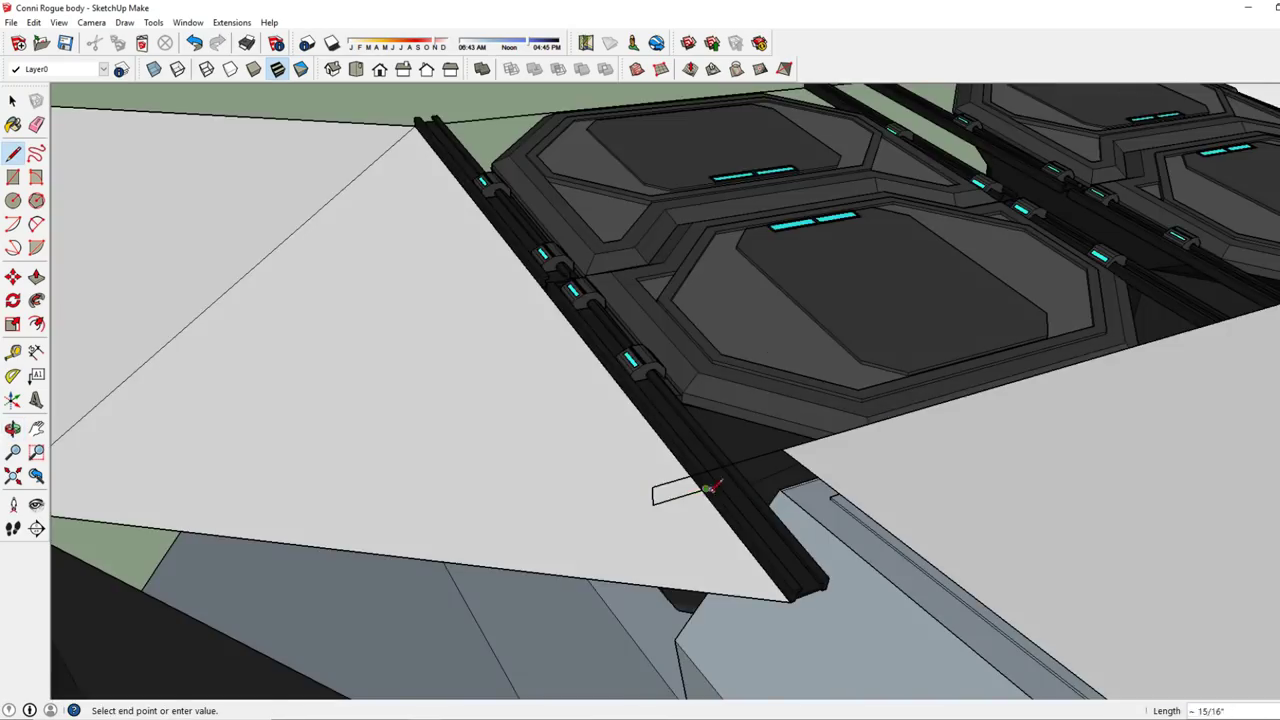
{"action": "middle_click_drag", "start_coordinate": [707, 489], "coordinate": [708, 463]}
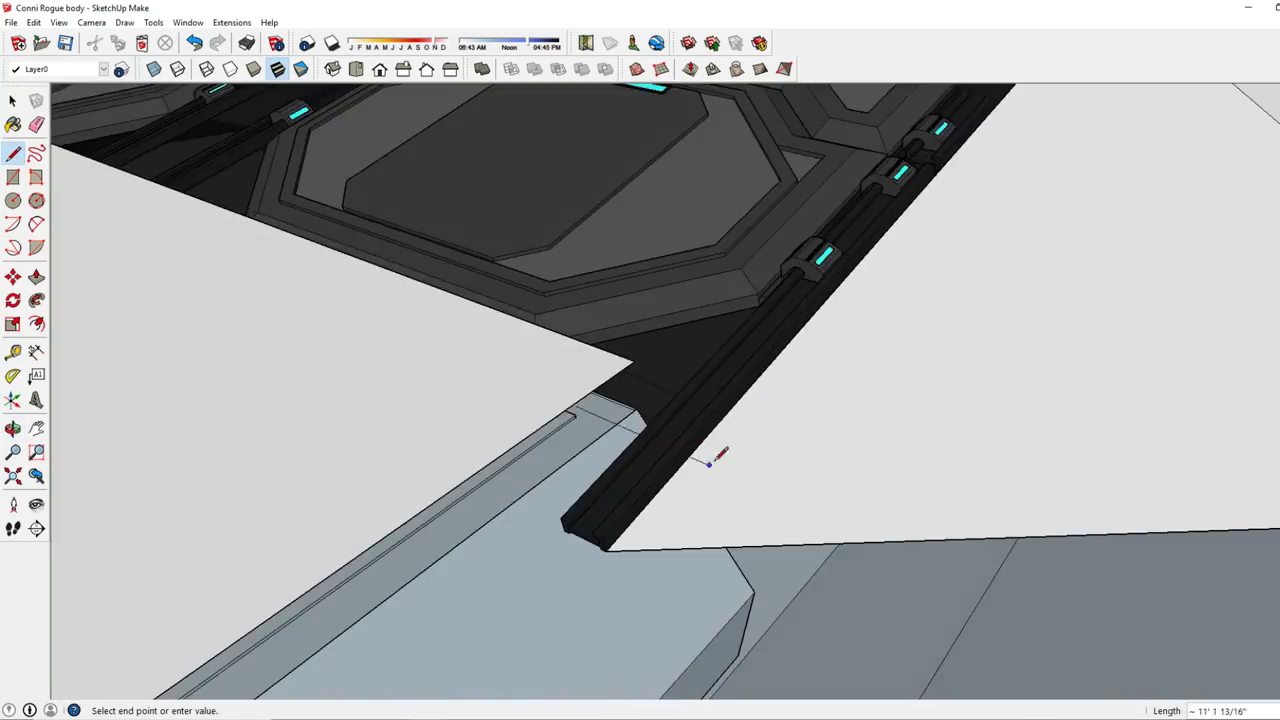
{"action": "key", "text": "l"}
{"action": "middle_click_drag", "start_coordinate": [567, 511], "coordinate": [662, 447]}
{"action": "left_click", "coordinate": [656, 449]}
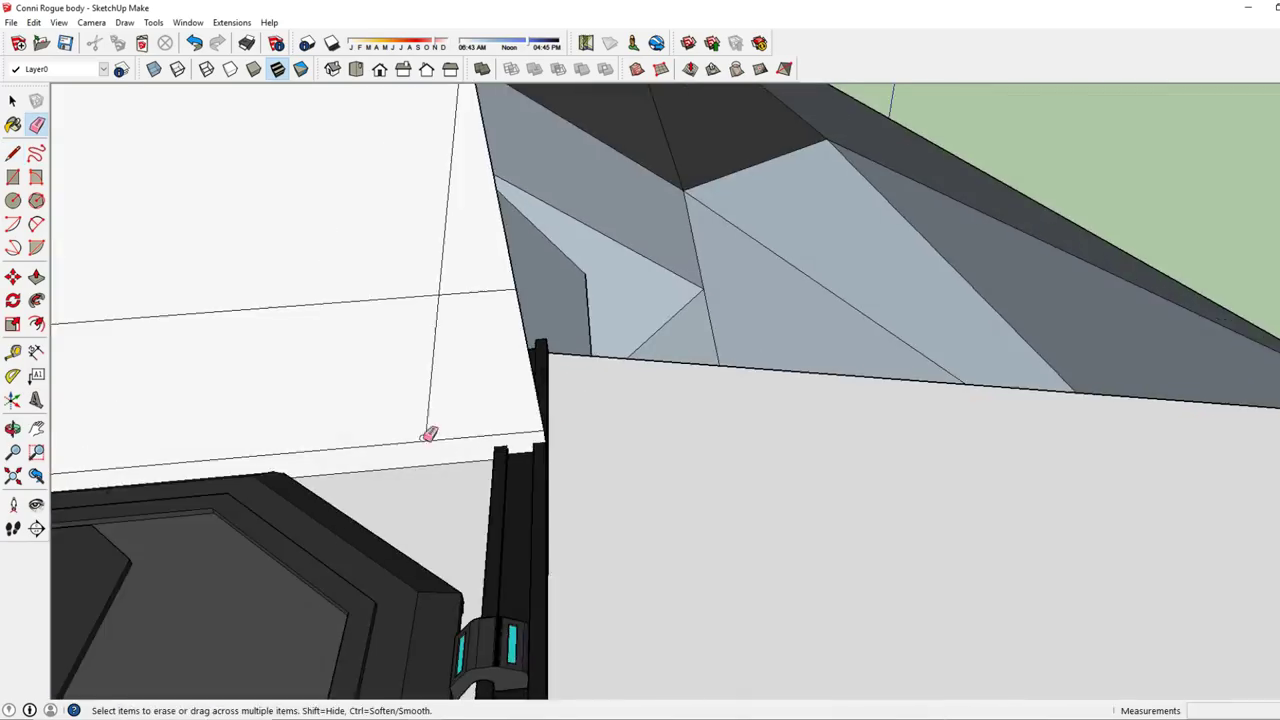
Draw another line from the grey block's edge to form a small face at the corner gap.
{"action": "mouse_move", "coordinate": [428, 433]}
{"action": "middle_mouse_down"}
{"action": "mouse_move", "coordinate": [480, 374]}
{"action": "mouse_move", "coordinate": [406, 289]}
{"action": "mouse_move", "coordinate": [614, 491]}
{"action": "mouse_move", "coordinate": [914, 423]}
{"action": "mouse_move", "coordinate": [714, 517]}
{"action": "middle_mouse_up"}
{"action": "key", "text": "l"}
{"action": "scroll", "coordinate": [714, 517], "scroll_direction": "up", "scroll_amount": 3}
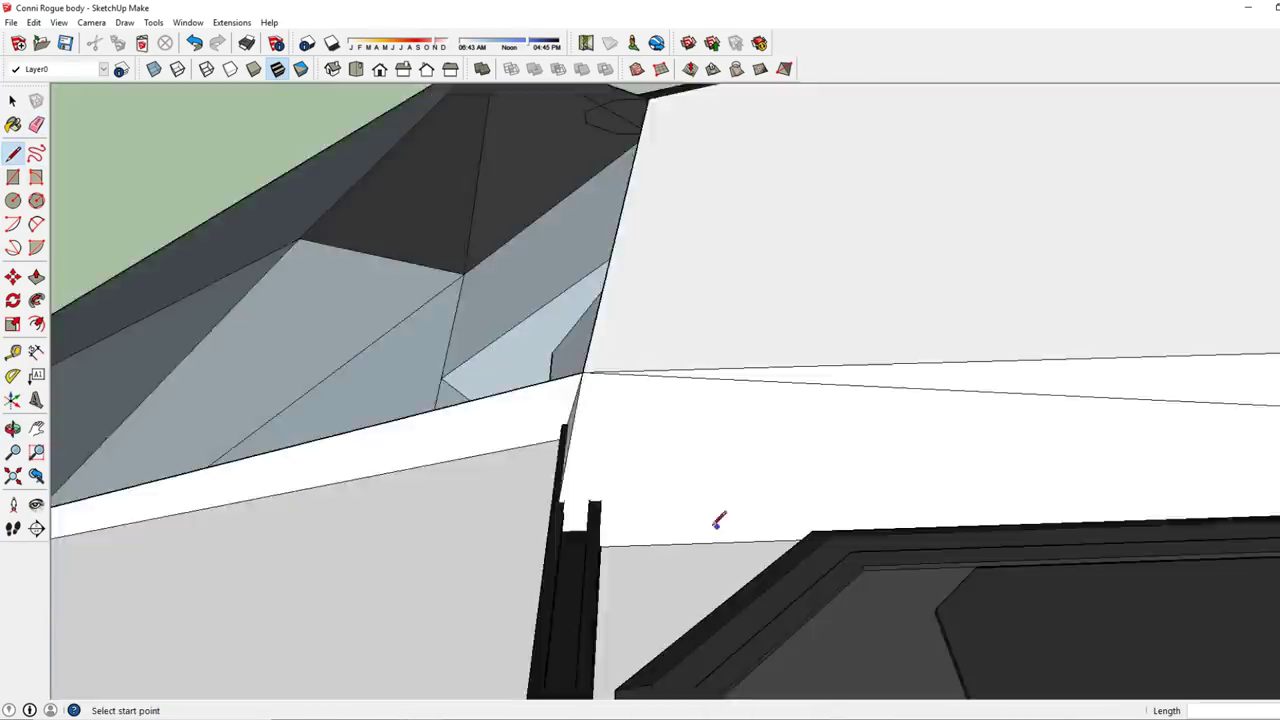
{"action": "left_click", "coordinate": [215, 512]}
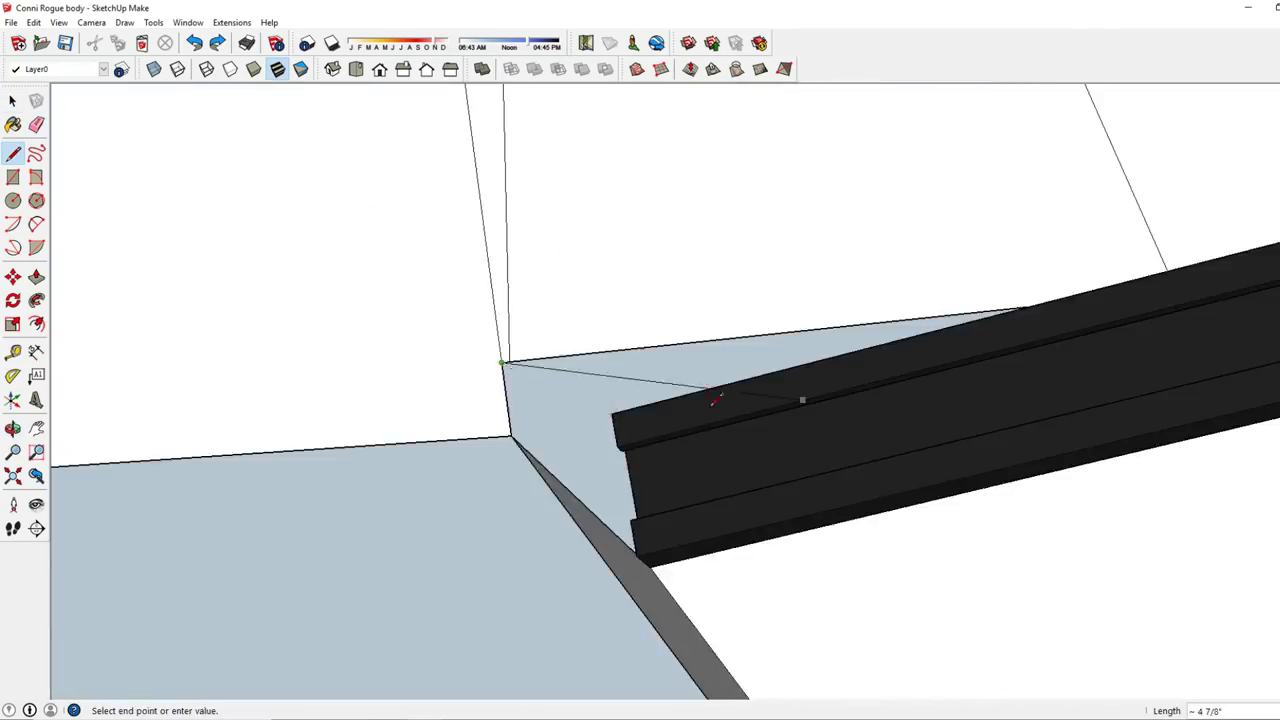
{"action": "middle_click_drag", "start_coordinate": [715, 400], "coordinate": [864, 437]}
{"action": "mouse_move", "coordinate": [400, 250]}
{"action": "middle_mouse_down"}
{"action": "mouse_move", "coordinate": [709, 366]}
{"action": "mouse_move", "coordinate": [757, 270]}
{"action": "middle_mouse_up"}
{"action": "left_click", "coordinate": [597, 270]}
{"action": "mouse_move", "coordinate": [597, 270]}
{"action": "middle_mouse_down"}
{"action": "mouse_move", "coordinate": [480, 423]}
{"action": "mouse_move", "coordinate": [534, 514]}
{"action": "middle_mouse_up"}
{"action": "key", "text": "space"}
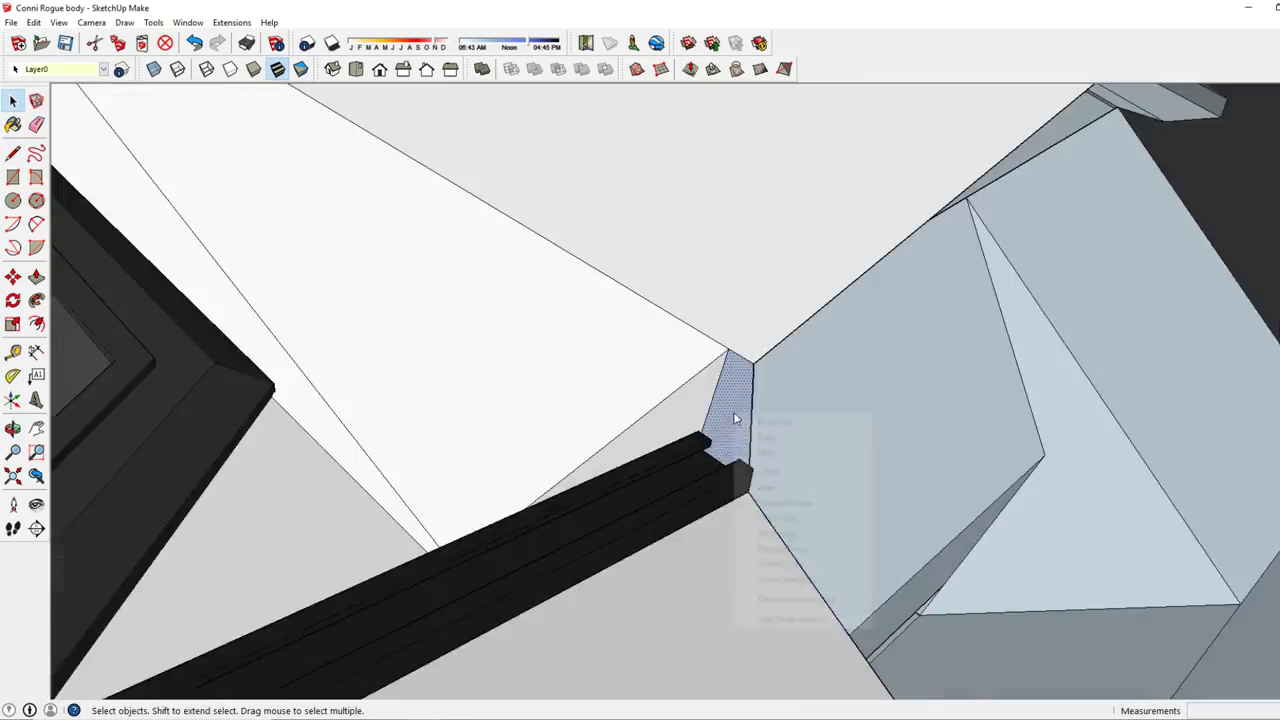
Draw the final closing edges across the remaining corner gap, starting from the green endpoint.
{"action": "mouse_move", "coordinate": [734, 418]}
{"action": "middle_mouse_down"}
{"action": "mouse_move", "coordinate": [645, 312]}
{"action": "mouse_move", "coordinate": [731, 480]}
{"action": "mouse_move", "coordinate": [584, 341]}
{"action": "mouse_move", "coordinate": [646, 314]}
{"action": "mouse_move", "coordinate": [746, 523]}
{"action": "mouse_move", "coordinate": [617, 423]}
{"action": "middle_mouse_up"}
{"action": "key", "text": "l"}
{"action": "left_click", "coordinate": [530, 390]}
{"action": "key", "text": "space"}
{"action": "key", "text": "l"}
{"action": "left_click", "coordinate": [911, 517]}
{"action": "mouse_move", "coordinate": [899, 620]}
{"action": "middle_mouse_down"}
{"action": "mouse_move", "coordinate": [794, 437]}
{"action": "mouse_move", "coordinate": [527, 260]}
{"action": "middle_mouse_up"}
{"action": "mouse_move", "coordinate": [556, 375]}
{"action": "middle_mouse_down"}
{"action": "mouse_move", "coordinate": [583, 466]}
{"action": "mouse_move", "coordinate": [943, 443]}
{"action": "mouse_move", "coordinate": [833, 497]}
{"action": "mouse_move", "coordinate": [731, 457]}
{"action": "mouse_move", "coordinate": [820, 529]}
{"action": "mouse_move", "coordinate": [696, 430]}
{"action": "middle_mouse_up"}
{"action": "key", "text": "space"}
{"action": "key", "text": "l"}
Paint the housing's light outer top faces dark grey and check them around the engine pods.
{"action": "mouse_move", "coordinate": [866, 453]}
{"action": "middle_mouse_down"}
{"action": "mouse_move", "coordinate": [251, 277]}
{"action": "mouse_move", "coordinate": [834, 437]}
{"action": "mouse_move", "coordinate": [894, 372]}
{"action": "mouse_move", "coordinate": [463, 452]}
{"action": "middle_mouse_up"}
{"action": "key", "text": "b"}
{"action": "left_click", "coordinate": [920, 403]}
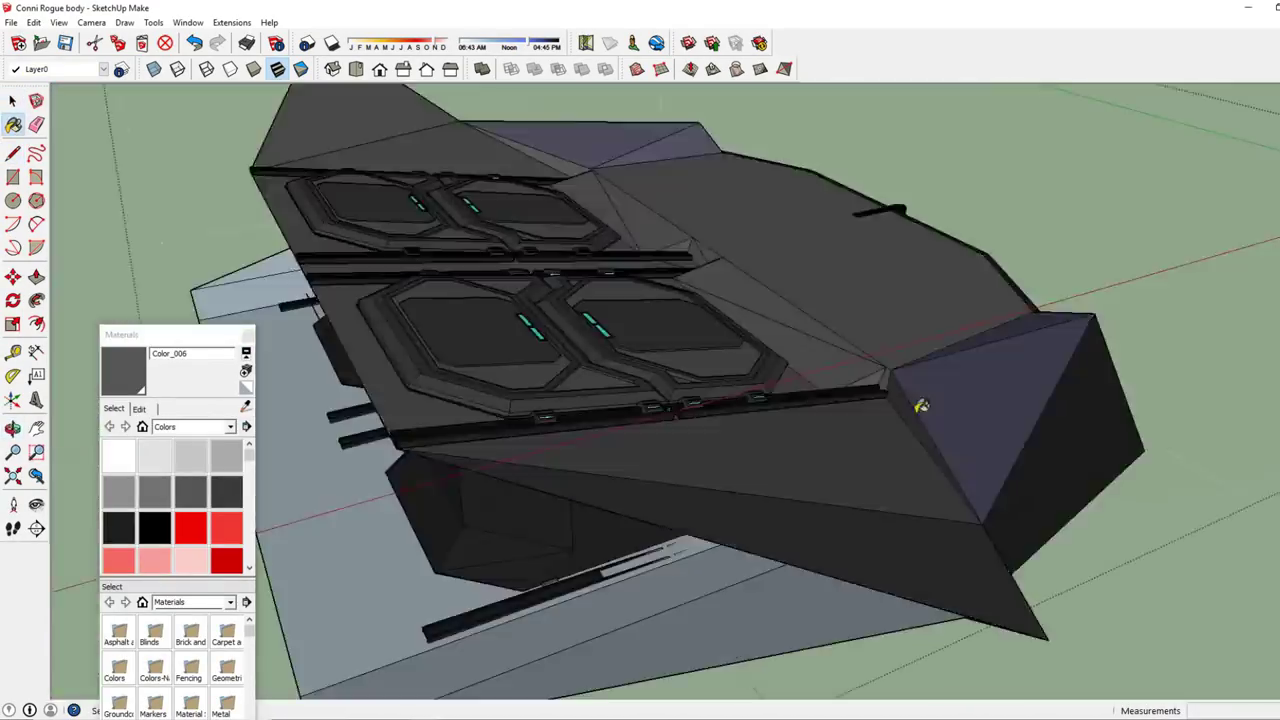
{"action": "mouse_move", "coordinate": [920, 403]}
{"action": "middle_mouse_down"}
{"action": "mouse_move", "coordinate": [669, 391]}
{"action": "mouse_move", "coordinate": [191, 180]}
{"action": "middle_mouse_up"}
{"action": "scroll", "coordinate": [191, 180], "scroll_direction": "up", "scroll_amount": 5}
{"action": "mouse_move", "coordinate": [571, 323]}
{"action": "middle_mouse_down"}
{"action": "mouse_move", "coordinate": [186, 208]}
{"action": "mouse_move", "coordinate": [649, 184]}
{"action": "mouse_move", "coordinate": [796, 404]}
{"action": "middle_mouse_up"}
{"action": "key", "text": "space"}
{"action": "scroll", "coordinate": [796, 397], "scroll_direction": "down", "scroll_amount": 5}
{"action": "mouse_move", "coordinate": [651, 360]}
{"action": "middle_mouse_down"}
{"action": "mouse_move", "coordinate": [680, 300]}
{"action": "mouse_move", "coordinate": [700, 420]}
{"action": "mouse_move", "coordinate": [713, 414]}
{"action": "mouse_move", "coordinate": [463, 271]}
{"action": "middle_mouse_up"}
{"action": "scroll", "coordinate": [463, 271], "scroll_direction": "down", "scroll_amount": 2}
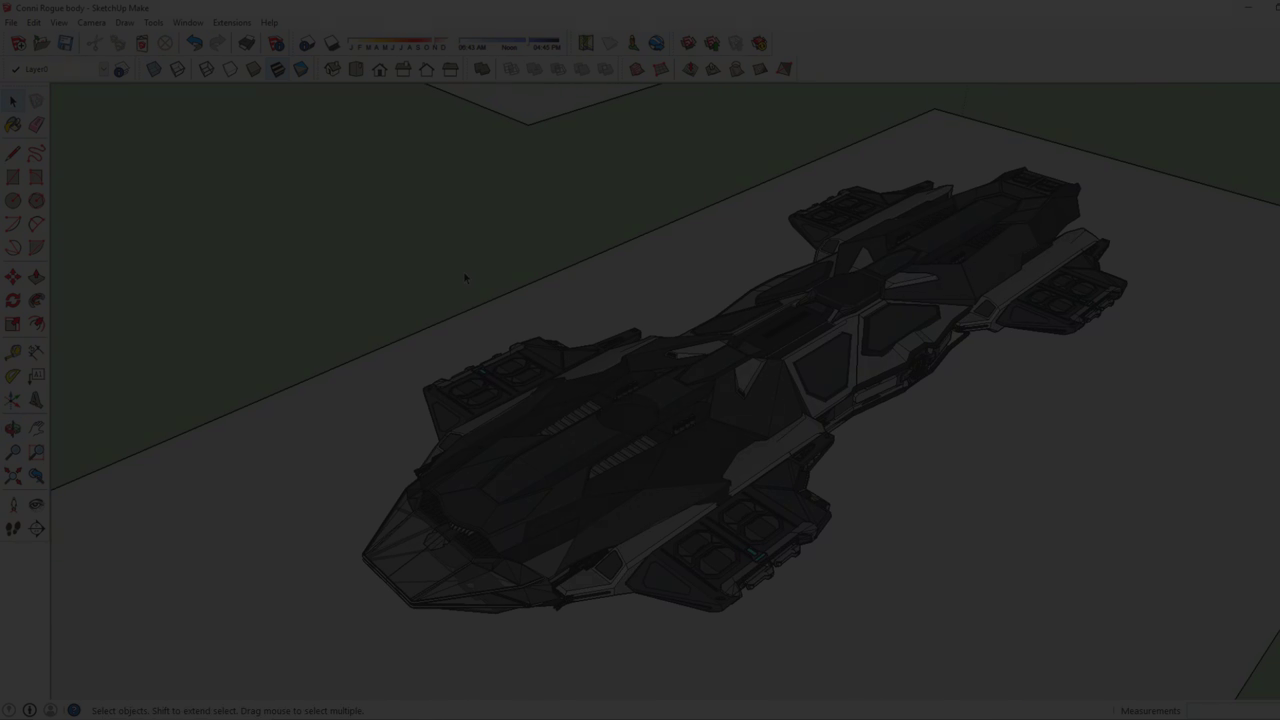